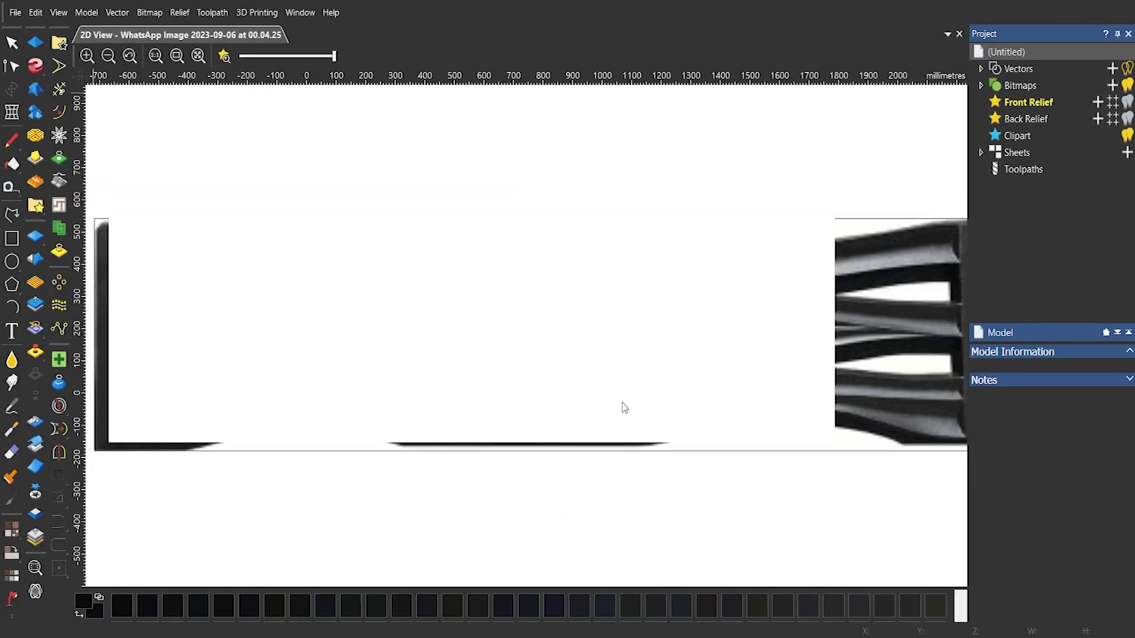
- Create a 30 mm wide, 360 mm high rectangle and place copies over the panel's left and right end posts
left_click(300, 37)
left_click(177, 34)
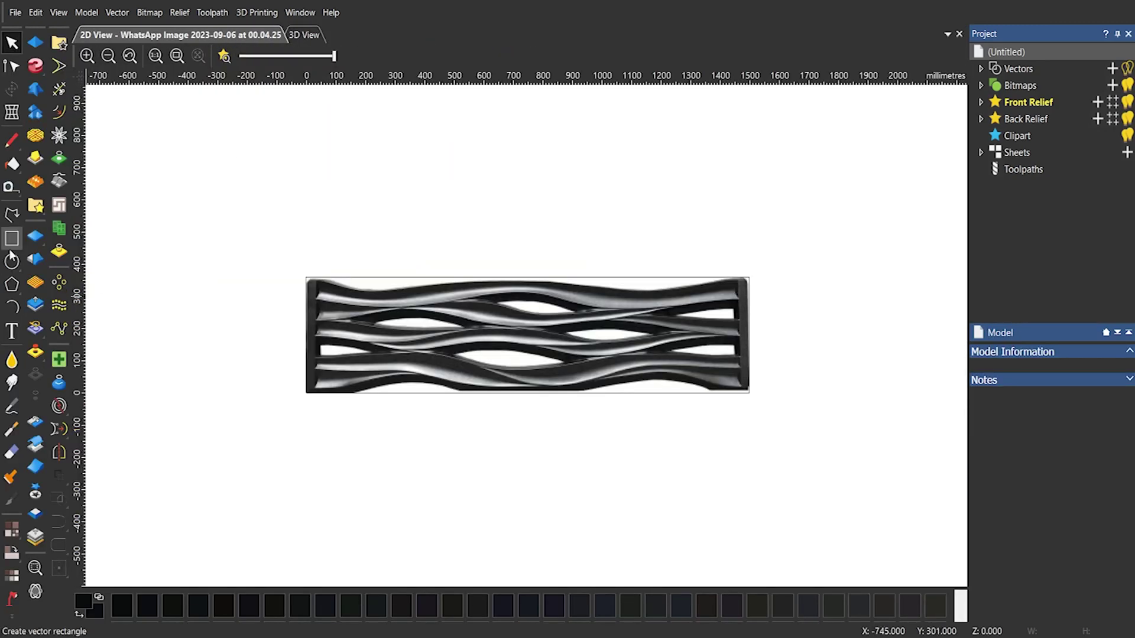
left_click(11, 238)
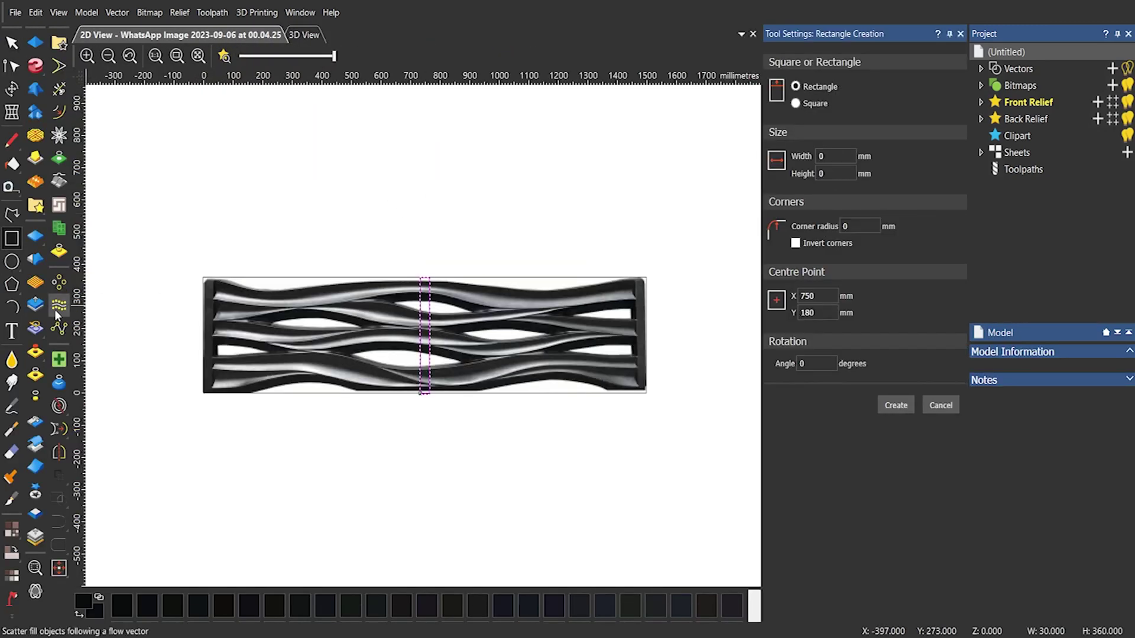
key("Escape")
left_click_drag(520, 392, 305, 392)
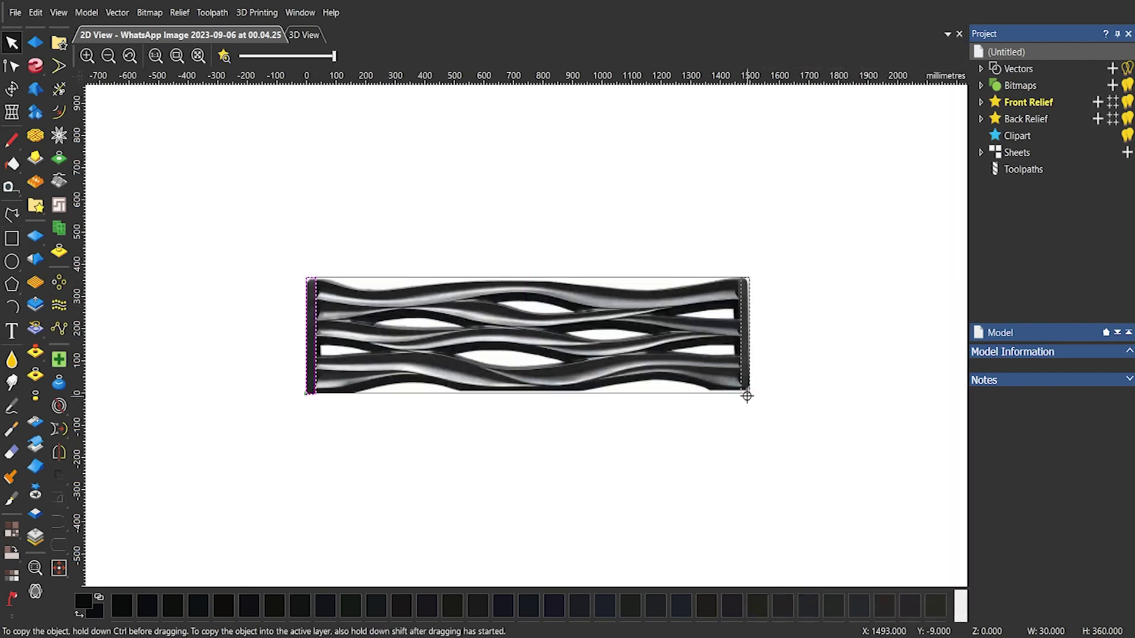
- Fade the reference image and trace the panel's wavy upper edge with a straight-segment polyline about 1485 mm long
left_click_drag(334, 56, 246, 56)
scroll(540, 367, "up", 3)
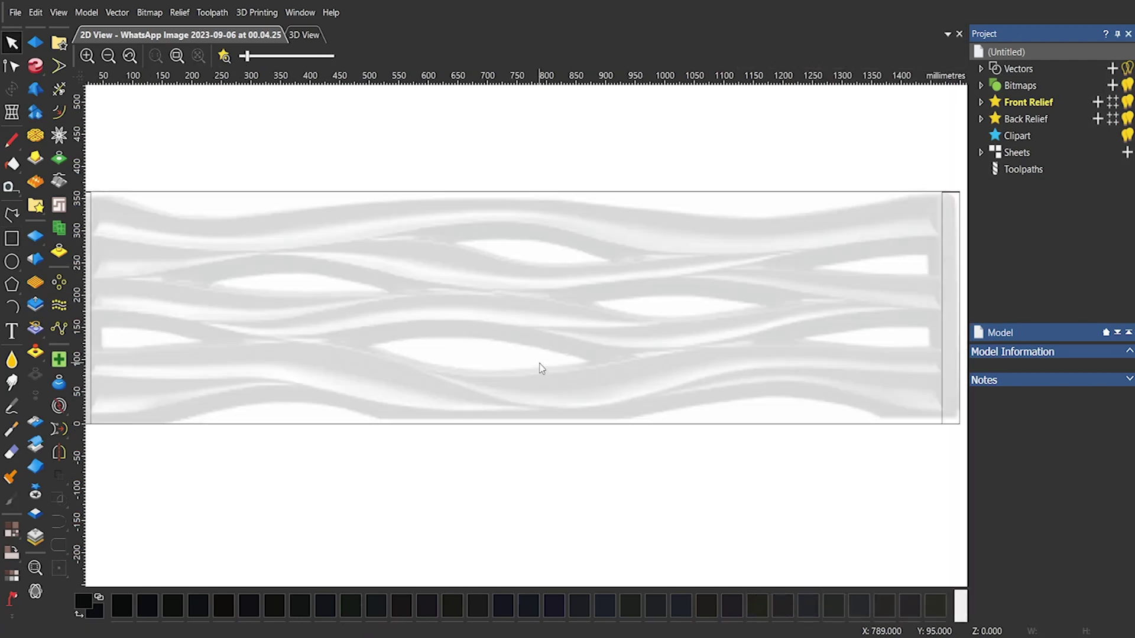
left_click(12, 214)
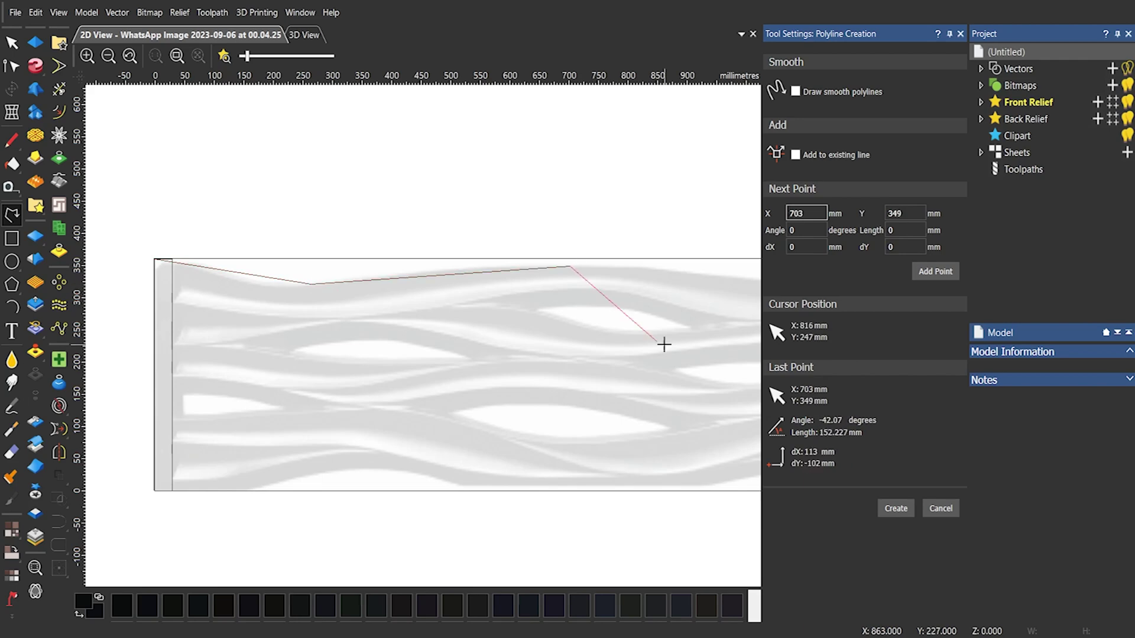
scroll(664, 344, "down", 2)
scroll(498, 338, "up", 3)
left_click(440, 343)
scroll(440, 343, "down", 3)
scroll(509, 332, "up", 2)
left_click(507, 319)
right_click(507, 319)
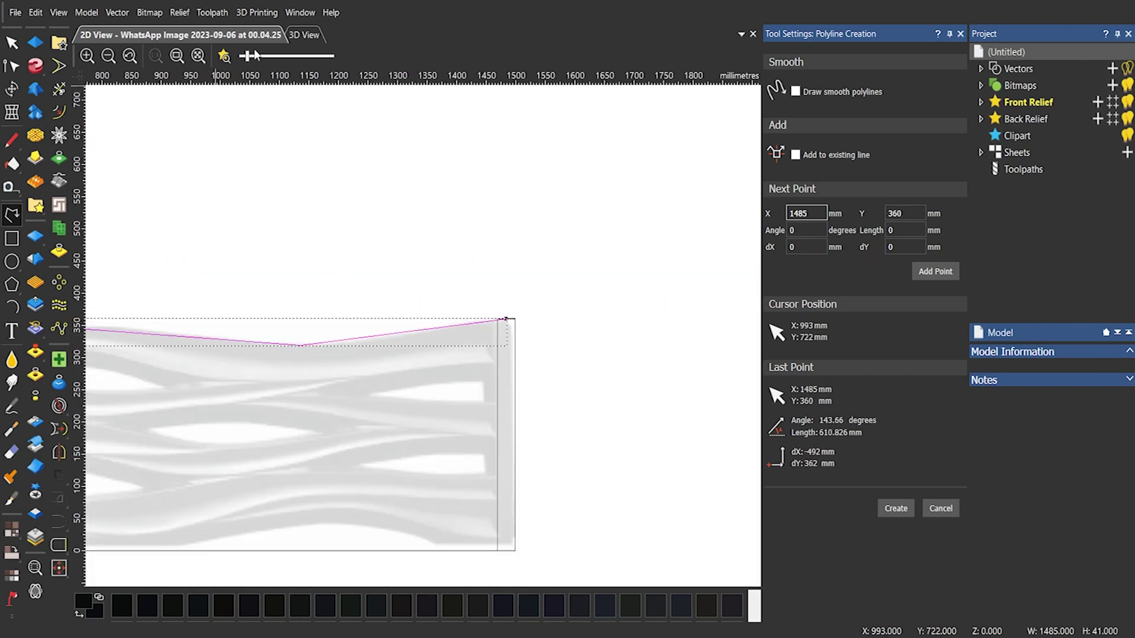
- Darken the reference image to medium contrast and smooth the nodes of the upper edge polyline
left_click_drag(248, 58, 296, 63)
scroll(284, 322, "down", 2)
scroll(289, 331, "up", 1)
left_click(12, 66)
scroll(349, 329, "up", 2)
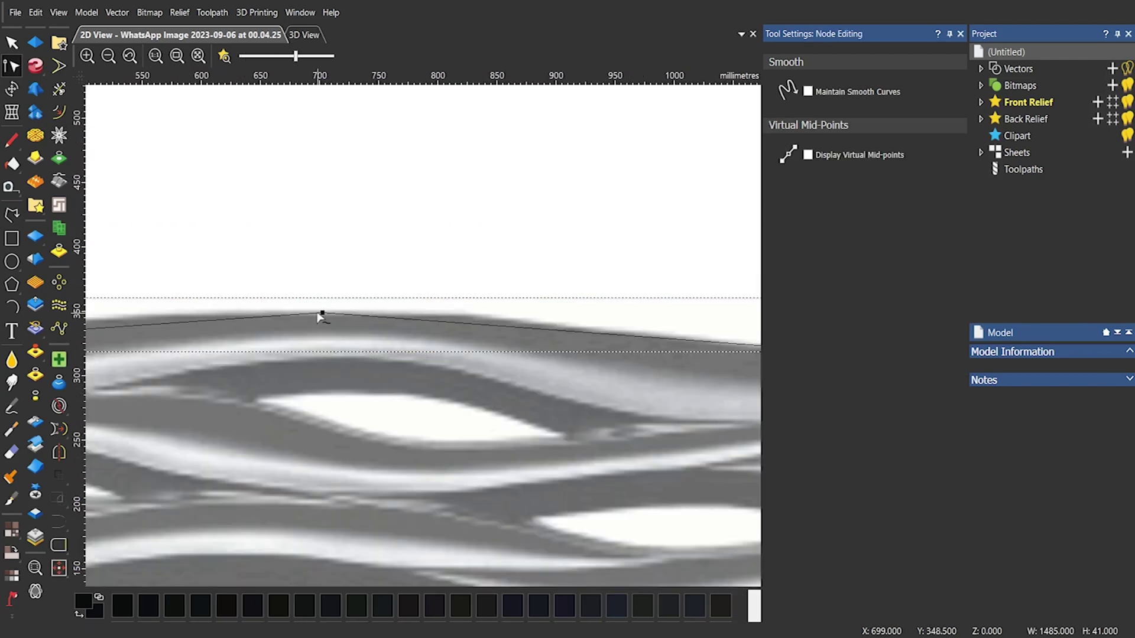
key("s")
scroll(320, 314, "down", 2)
scroll(260, 338, "up", 1)
key("s")
scroll(214, 319, "up", 1)
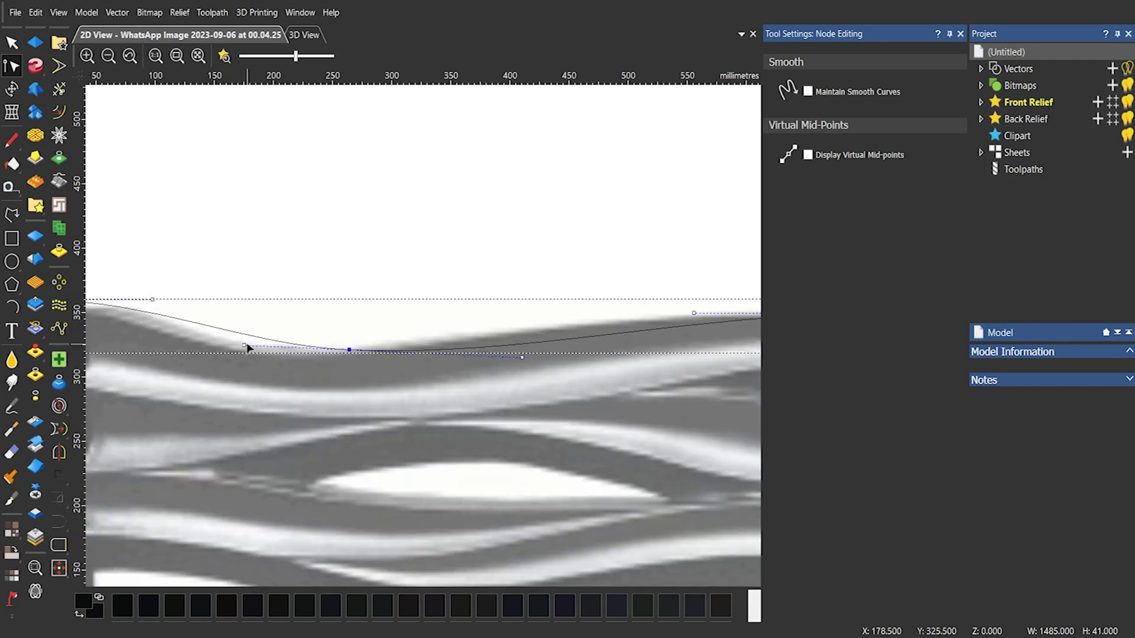
- Adjust the nodes and curve handles of the upper edge line to match the wave in the reference image
scroll(601, 317, "down", 1)
scroll(540, 314, "down", 1)
scroll(272, 305, "up", 2)
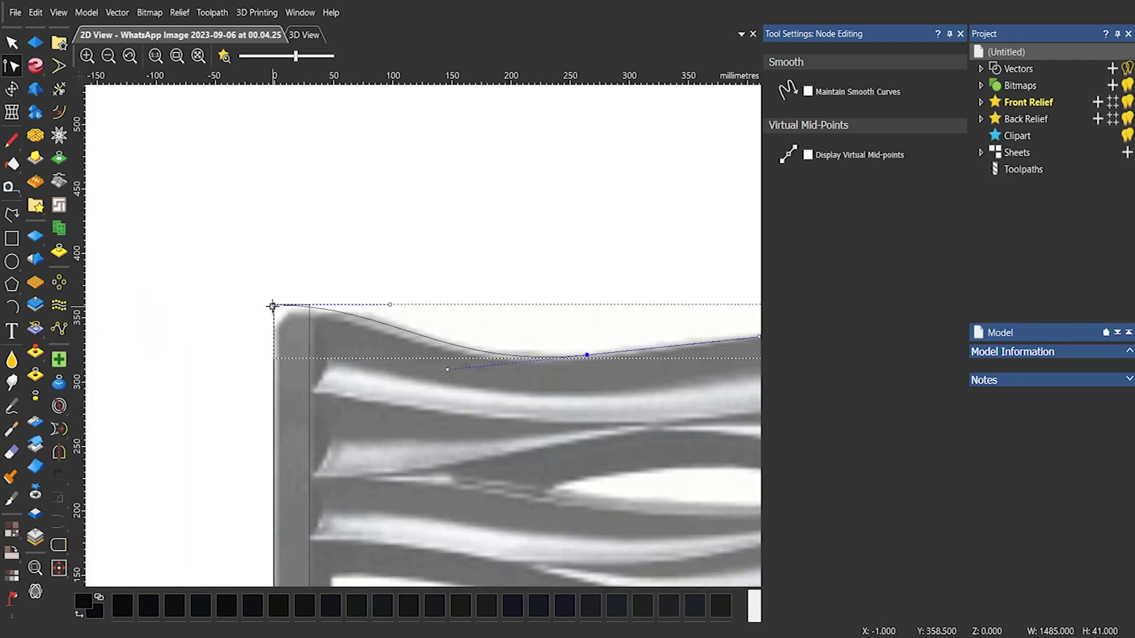
scroll(266, 343, "down", 2)
scroll(501, 300, "up", 2)
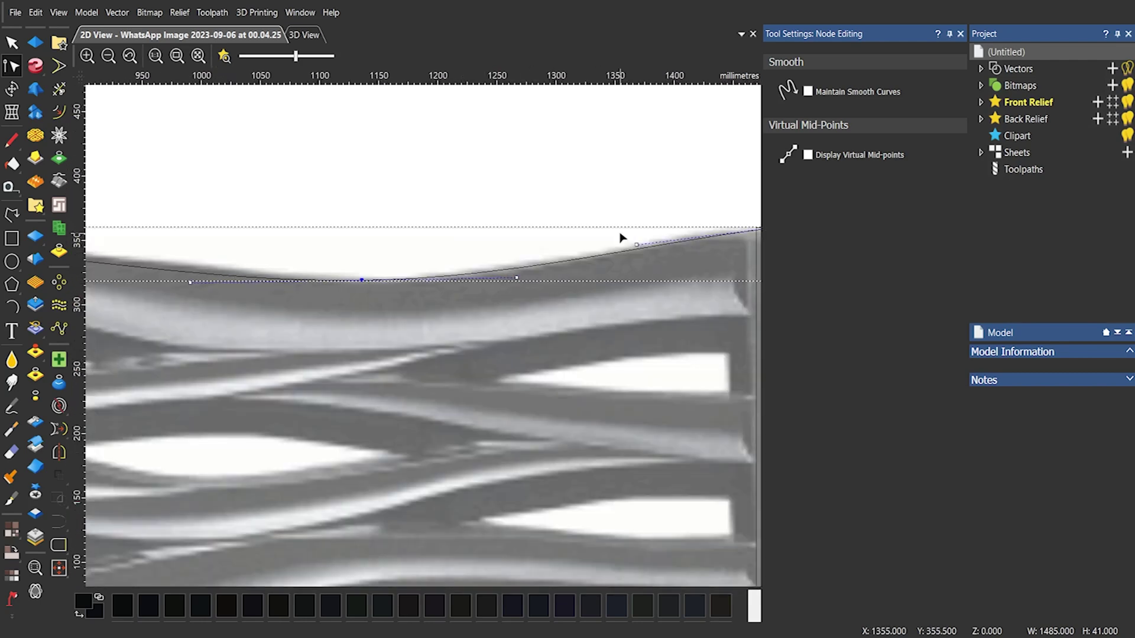
left_click_drag(637, 244, 630, 236)
scroll(473, 269, "down", 1)
scroll(243, 293, "up", 1)
left_click_drag(202, 293, 290, 284)
scroll(378, 300, "down", 1)
scroll(429, 304, "down", 1)
left_click(12, 43)
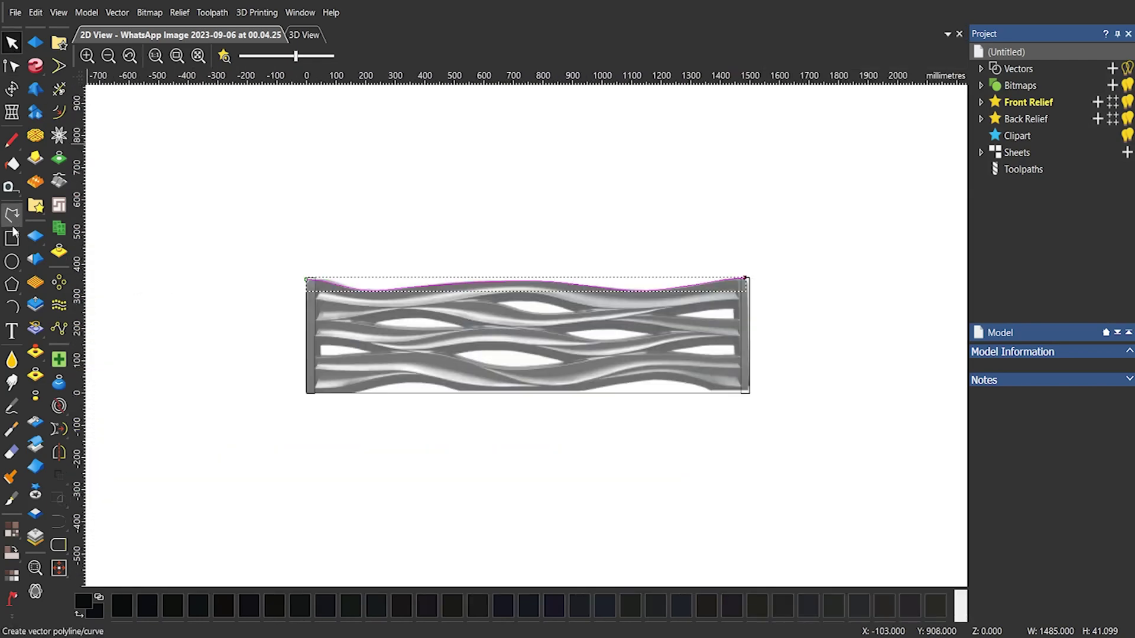
- Trace the lower edge of the uppermost strand with a smooth polyline from X 3, Y 295 to the right post
left_click(13, 215)
scroll(139, 305, "up", 3)
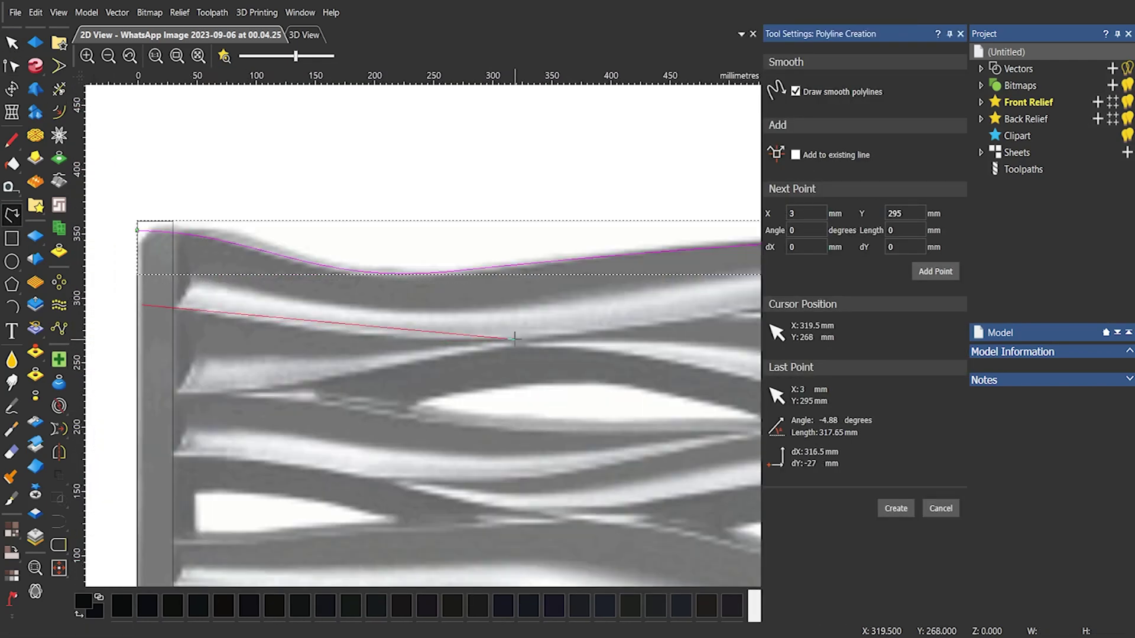
left_click(506, 339)
scroll(437, 338, "down", 2)
scroll(570, 324, "up", 2)
left_click(552, 315)
scroll(414, 314, "down", 2)
scroll(591, 318, "up", 2)
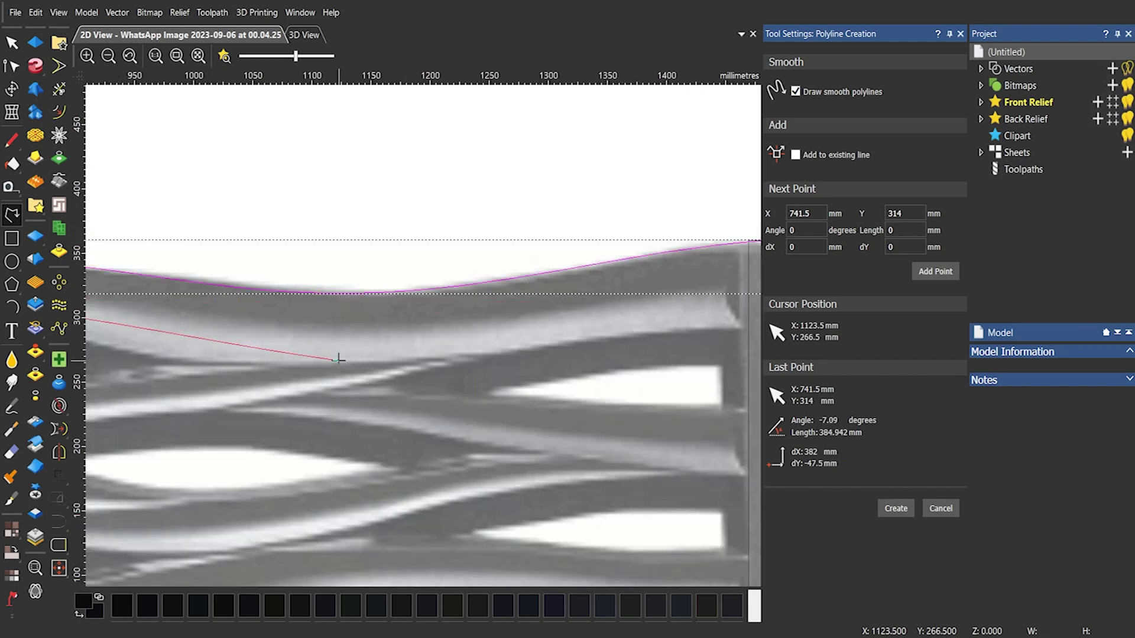
left_click(338, 359)
scroll(338, 359, "down", 1)
scroll(542, 362, "up", 1)
left_click(568, 323)
- Adjust the nodes and handles of the uppermost strand's lower curve to follow the reference image
key("n")
left_click_drag(423, 340, 416, 319)
left_click_drag(338, 358, 346, 364)
scroll(490, 356, "up", 2)
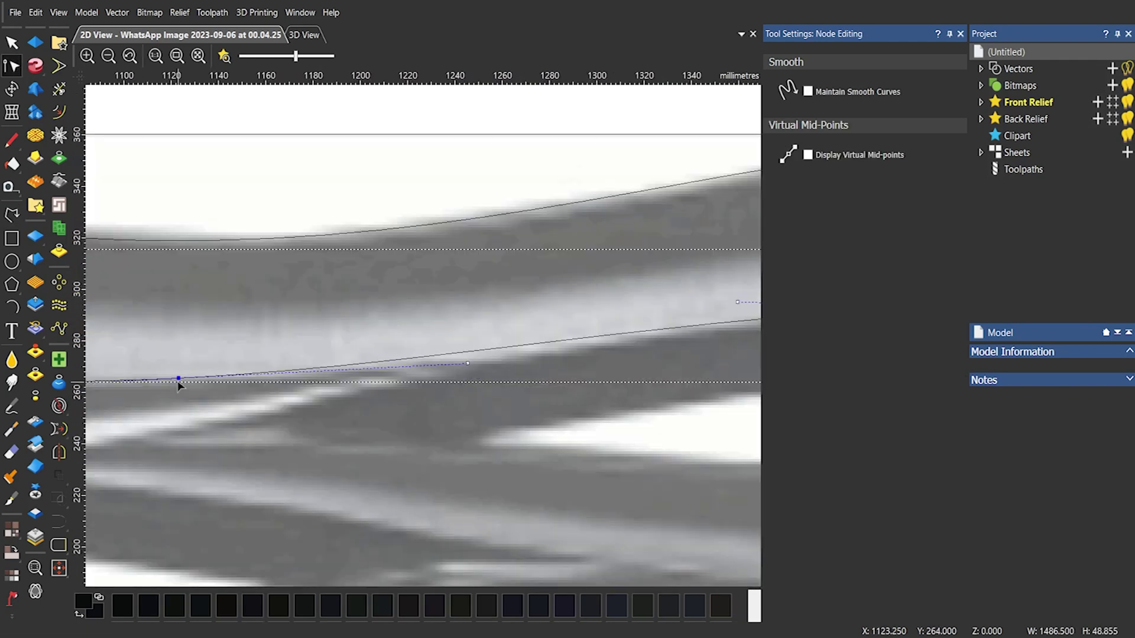
scroll(178, 386, "down", 4)
scroll(114, 313, "up", 2)
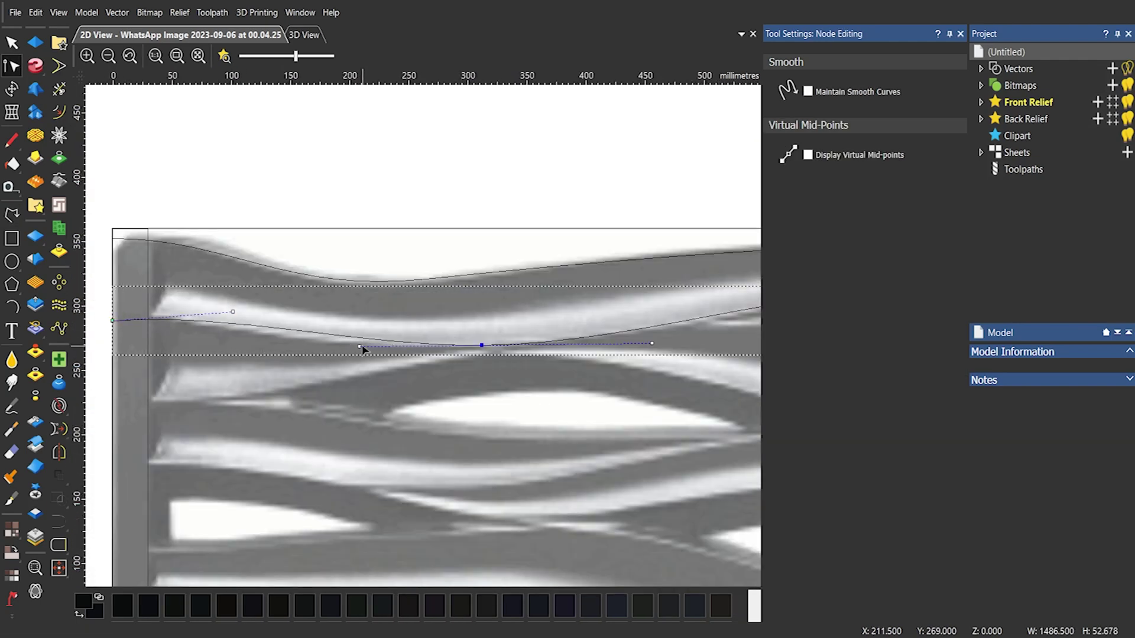
scroll(420, 334, "down", 2)
- Trace a smooth polyline about 603 mm long beneath the upper middle opening, passing through X 606, Y 282.5
left_click(12, 215)
scroll(550, 340, "up", 2)
left_click(254, 304)
scroll(407, 331, "down", 2)
scroll(467, 335, "up", 2)
left_click(338, 309)
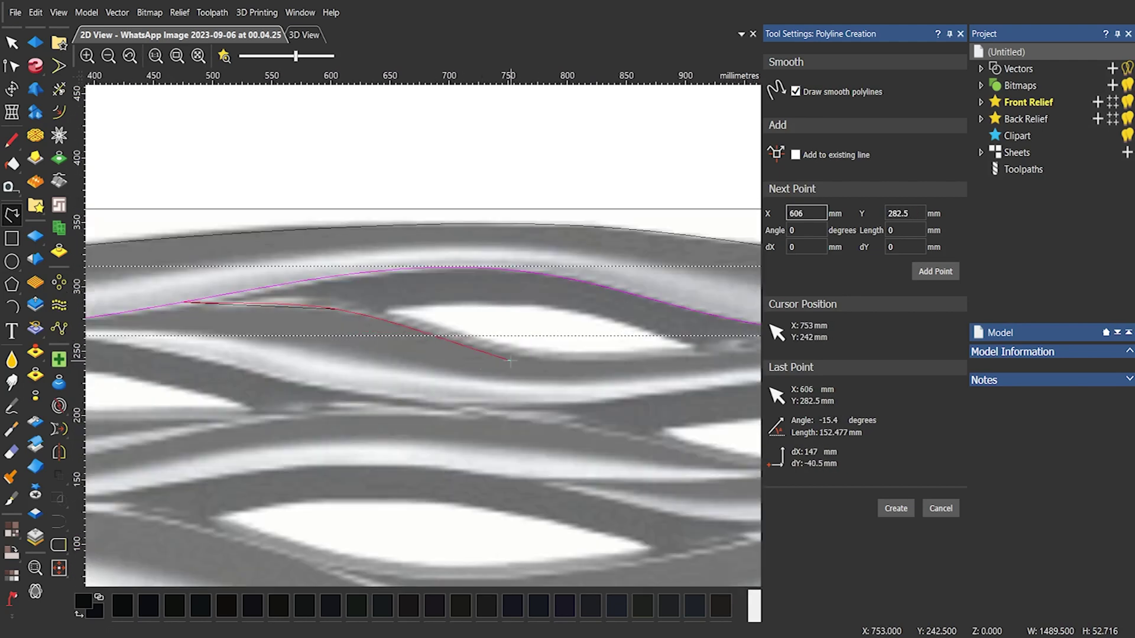
left_click(520, 357)
scroll(508, 351, "down", 2)
scroll(561, 331, "up", 1)
left_click(532, 331)
- Fine-tune the nodes and handles of the curve beneath the upper middle opening
left_click(12, 66)
left_click_drag(573, 390, 572, 396)
scroll(567, 393, "down", 1)
left_click_drag(215, 349, 218, 347)
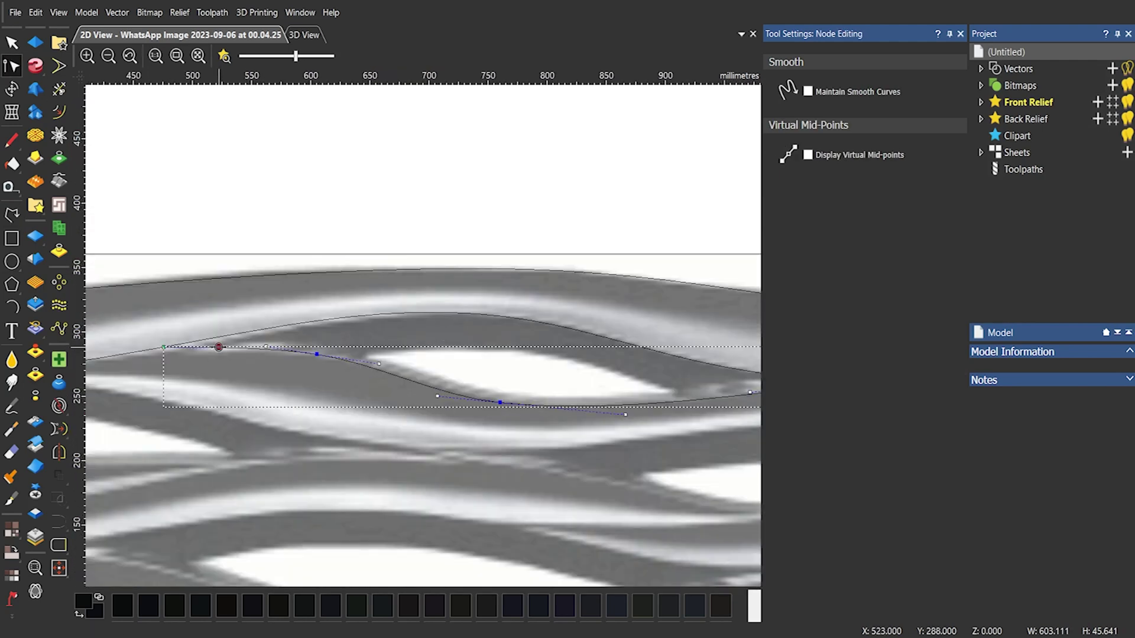
scroll(143, 344, "up", 3)
left_click_drag(638, 356, 632, 359)
scroll(633, 359, "down", 4)
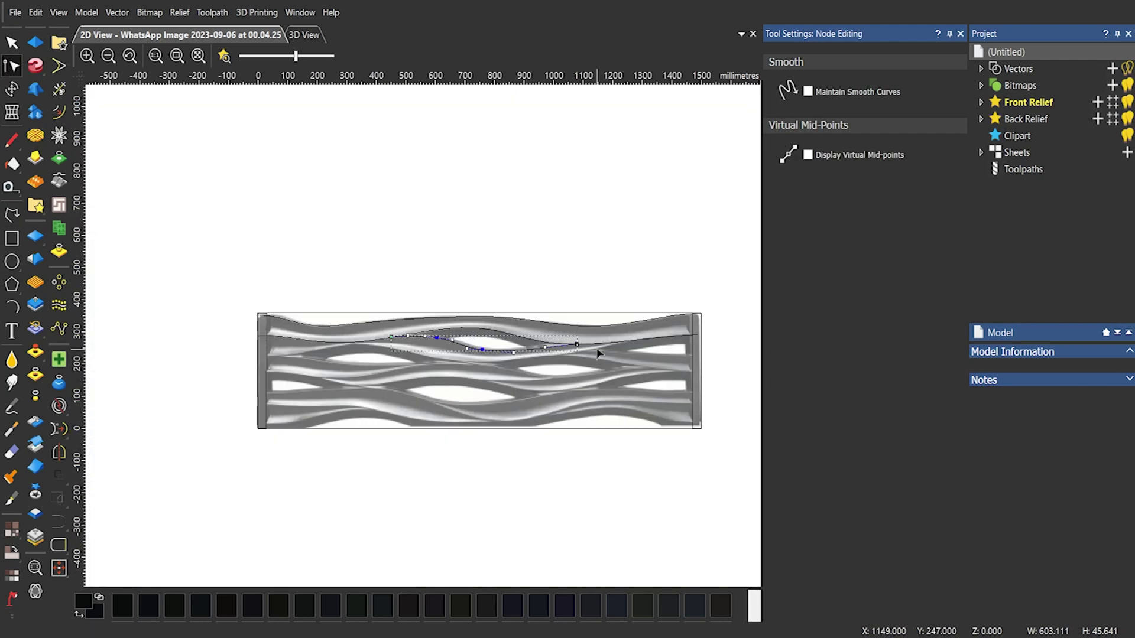
- Trace the second strand's lower edge with a smooth polyline from X 1312.046, Y 279.539 to X 0, Y 223
scroll(597, 351, "up", 1)
left_click(11, 215)
left_click(513, 326)
scroll(421, 334, "down", 1)
scroll(248, 352, "up", 1)
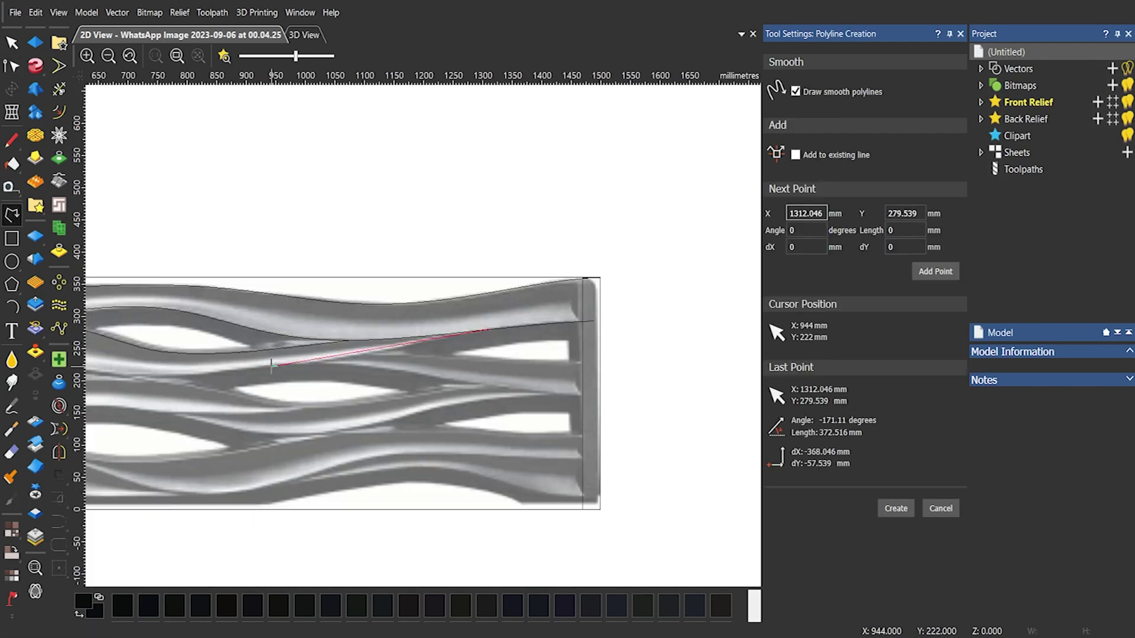
left_click(273, 365)
scroll(272, 363, "down", 1)
scroll(260, 355, "up", 1)
left_click(89, 373)
- Adjust the nodes and handles of the second strand's lower curve to match the reference image
left_click(11, 66)
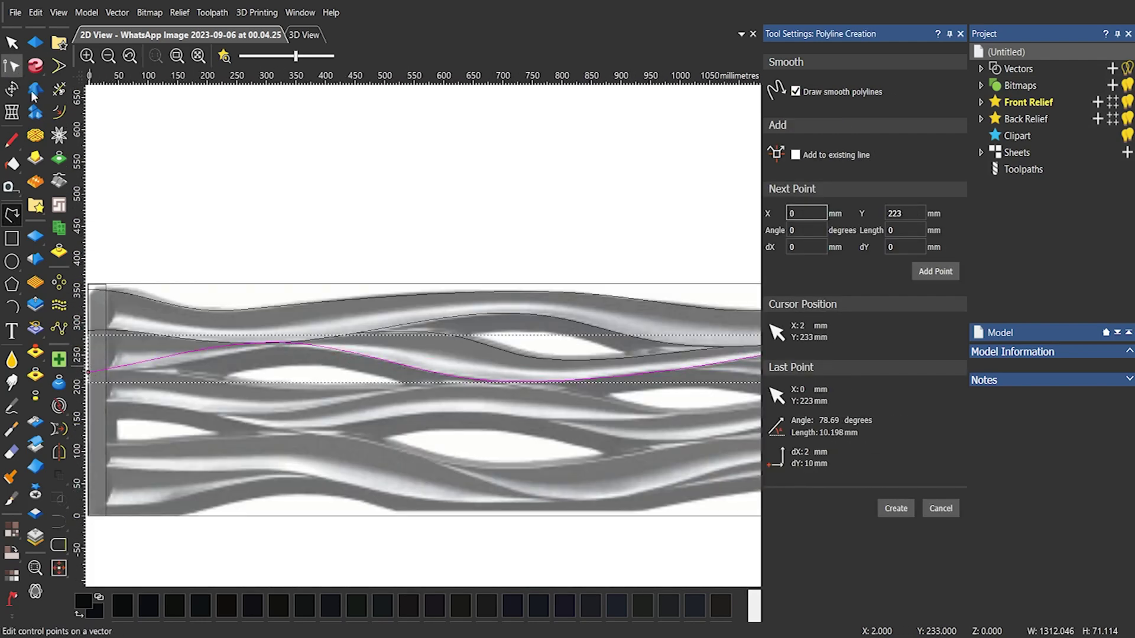
scroll(149, 344, "up", 1)
scroll(406, 349, "down", 3)
scroll(506, 339, "up", 3)
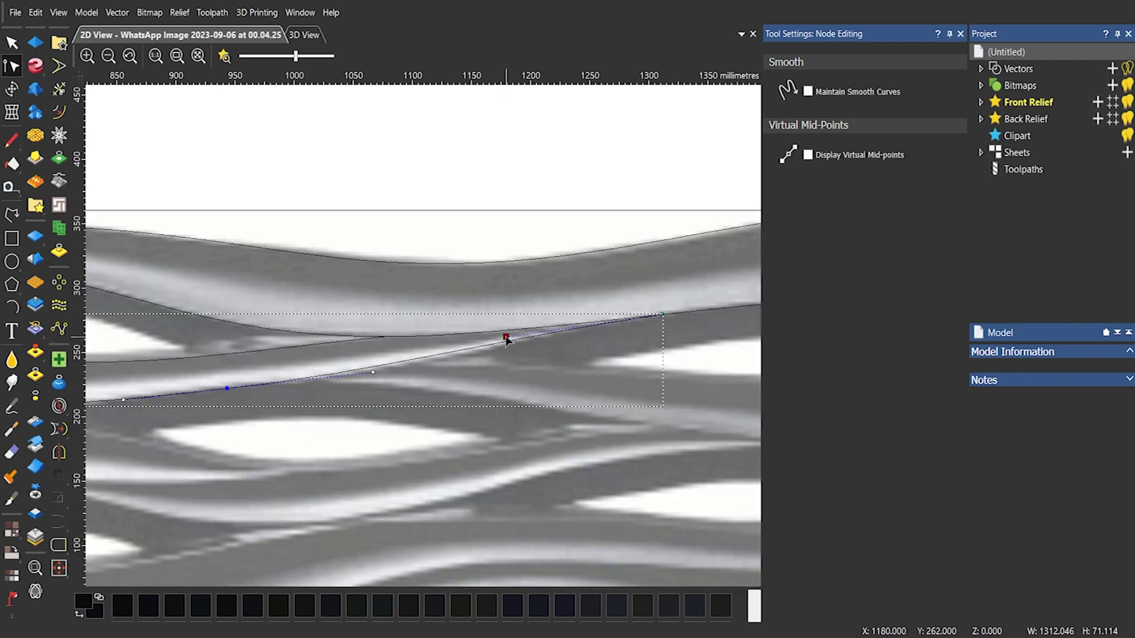
scroll(222, 393, "down", 1)
left_click(248, 352)
scroll(248, 351, "down", 1)
- Start a polyline and dock its floating tool settings together with the project tree
left_click(12, 215)
left_click_drag(857, 35, 1048, 332)
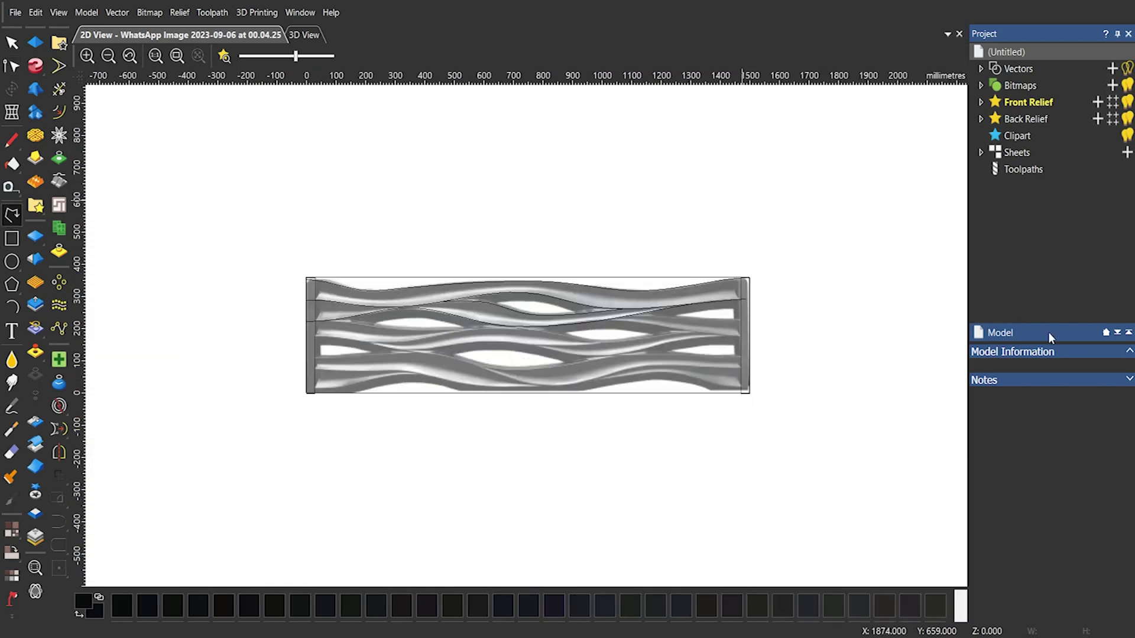
scroll(379, 341, "up", 1)
scroll(356, 299, "up", 1)
scroll(529, 339, "down", 1)
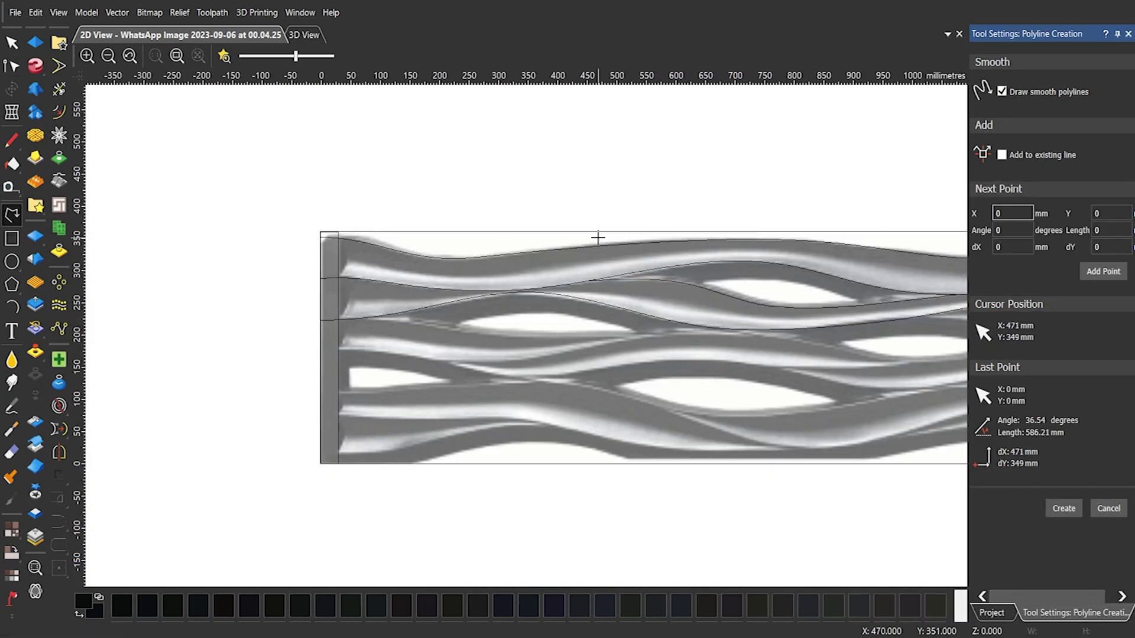
- Trace a long smooth curve beneath the second row of openings and a crossing curve ending at X 1492, Y 178
scroll(491, 336, "down", 1)
scroll(491, 336, "up", 2)
left_click(224, 302)
left_click(539, 339)
scroll(538, 341, "down", 1)
scroll(827, 341, "up", 1)
left_click(705, 329)
scroll(680, 343, "down", 2)
scroll(875, 347, "up", 1)
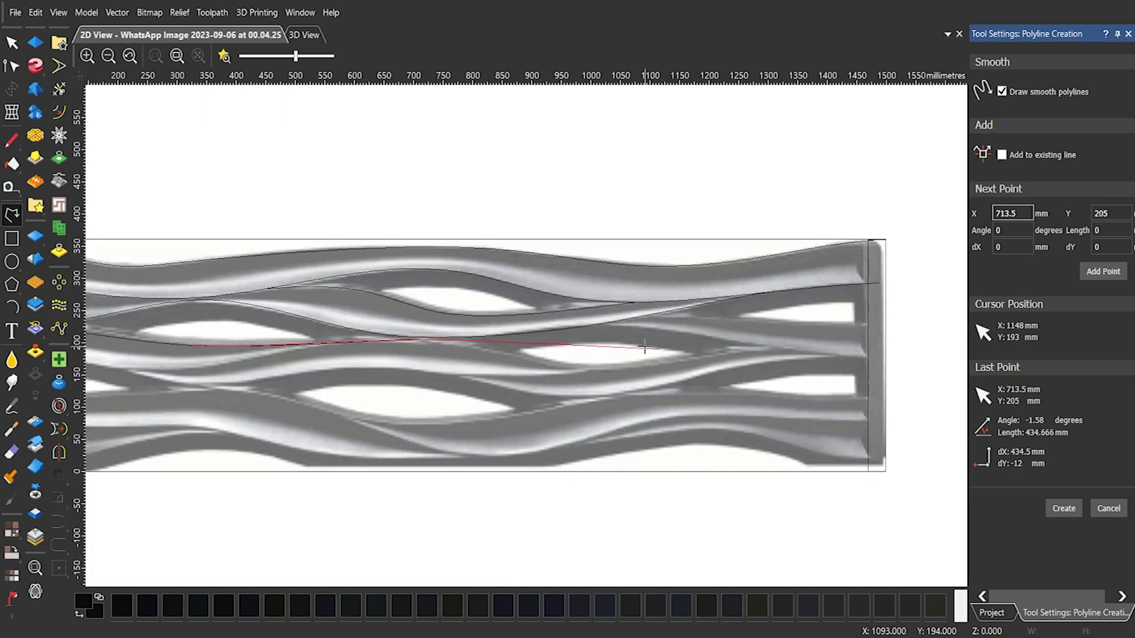
left_click(793, 346)
scroll(561, 350, "up", 2)
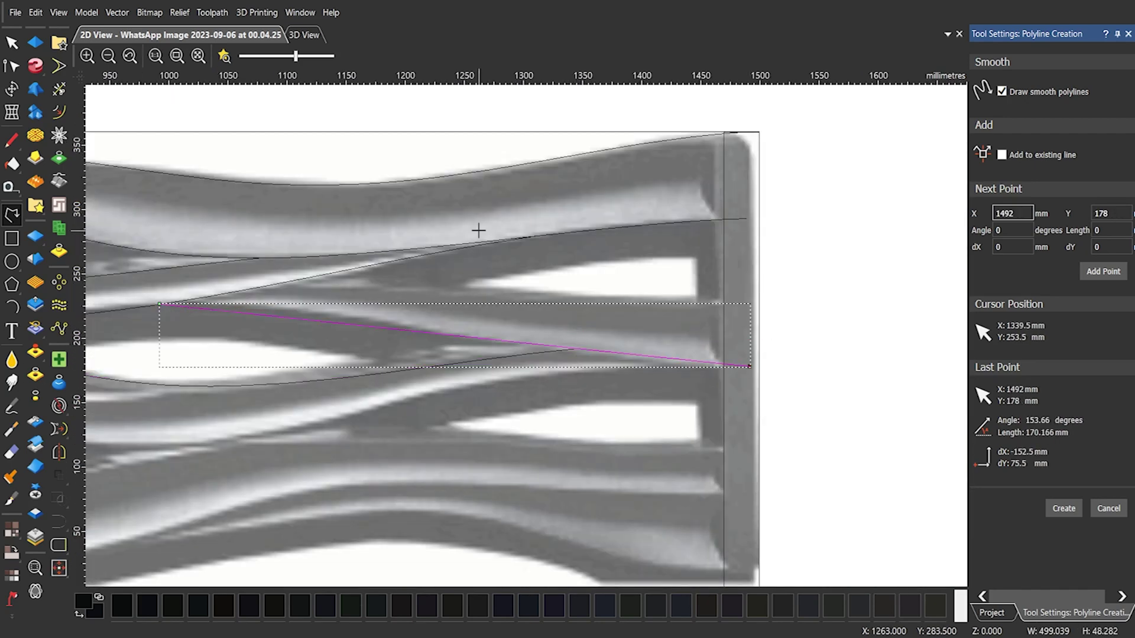
- Fit the crossing curve and the long curve beneath the second row of openings to the reference strands by editing their nodes
key("n")
left_click_drag(299, 319, 301, 317)
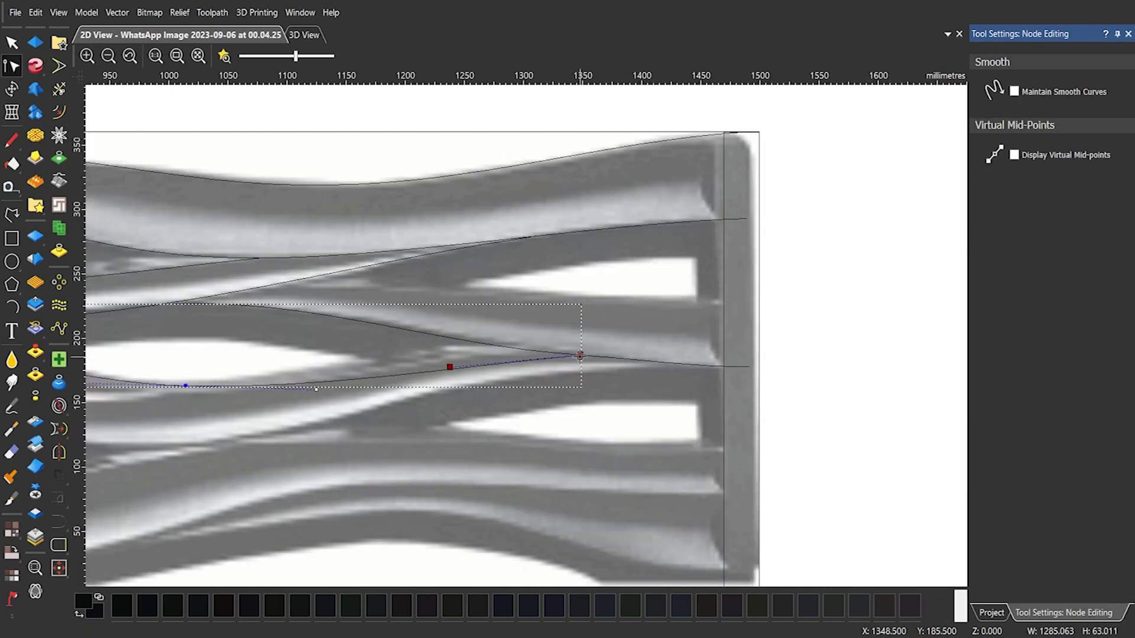
scroll(360, 352, "down", 3)
scroll(357, 374, "up", 3)
scroll(345, 324, "down", 2)
scroll(297, 313, "up", 2)
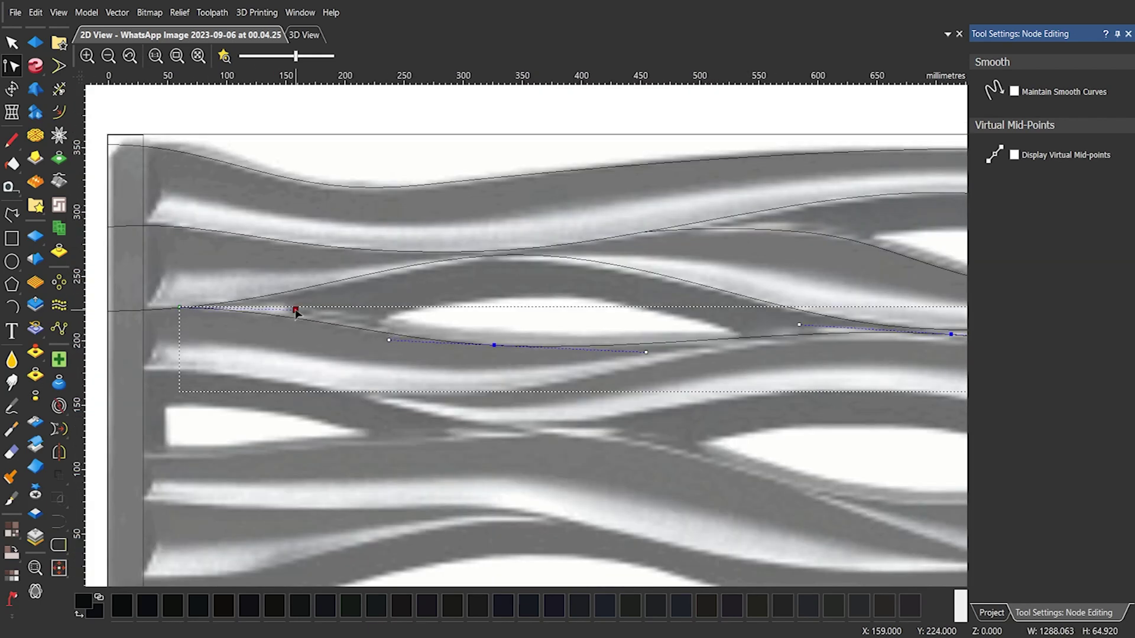
- Trace the third strand's lower edge with a smooth polyline from X 0, Y 180 to about X 759, Y 202
key("q")
left_click(107, 366)
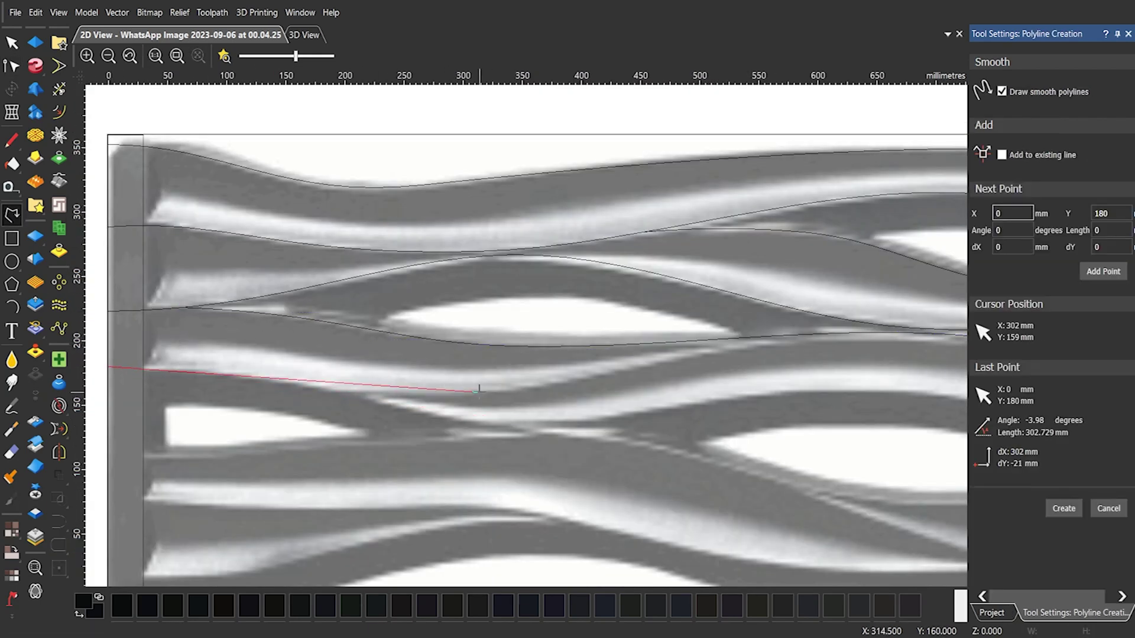
left_click(484, 393)
scroll(487, 391, "down", 2)
scroll(709, 354, "up", 2)
left_click(629, 312)
scroll(631, 337, "down", 2)
- Adjust the end node and handles of the third strand's lower curve to follow the reference image
key("n")
scroll(505, 338, "up", 2)
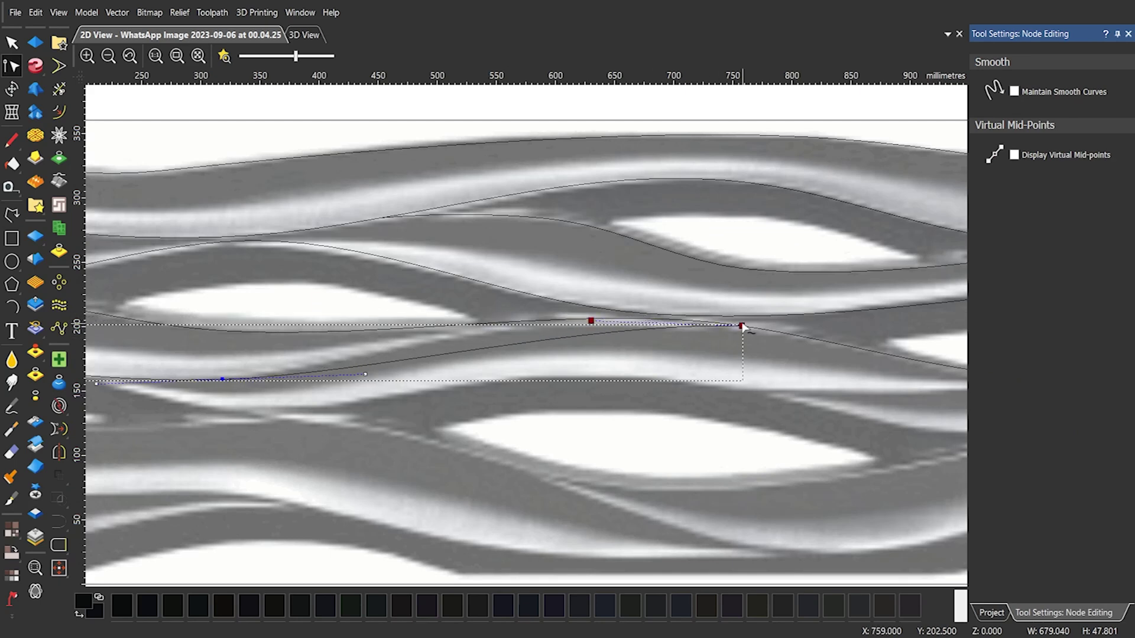
left_click_drag(200, 385, 195, 382)
scroll(198, 380, "down", 1)
scroll(219, 320, "up", 1)
scroll(236, 331, "down", 1)
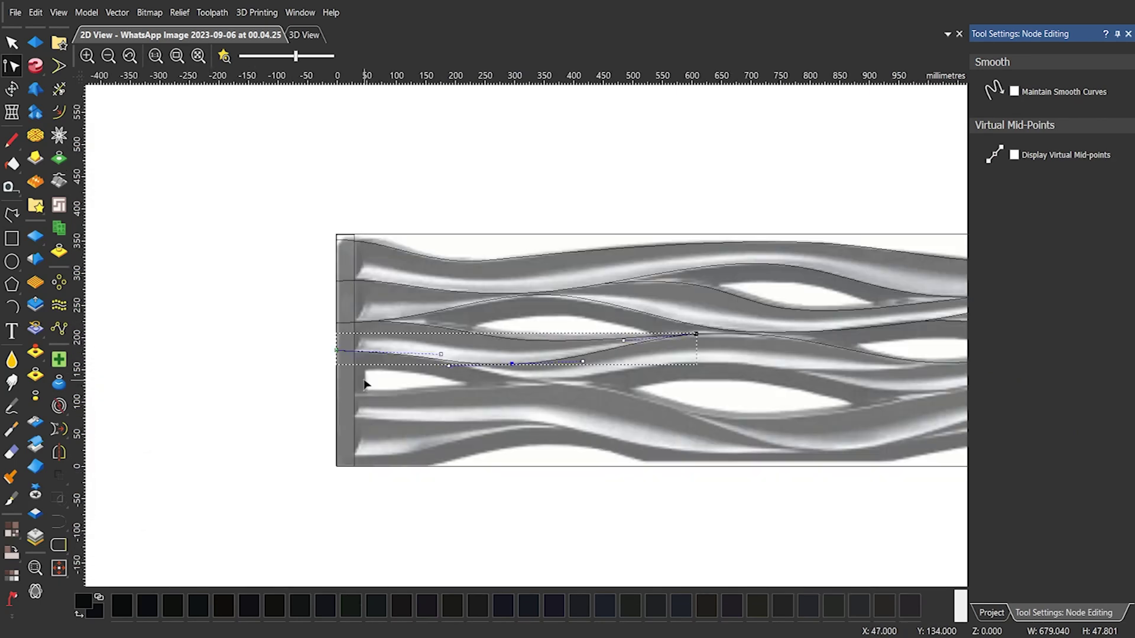
scroll(744, 346, "up", 1)
scroll(709, 346, "down", 1)
- Trace a smooth polyline about 812 mm long from X 205.044, Y 162.39 along the strand above the lower middle opening
left_click(12, 215)
scroll(397, 370, "up", 1)
left_click(306, 348)
scroll(307, 348, "down", 2)
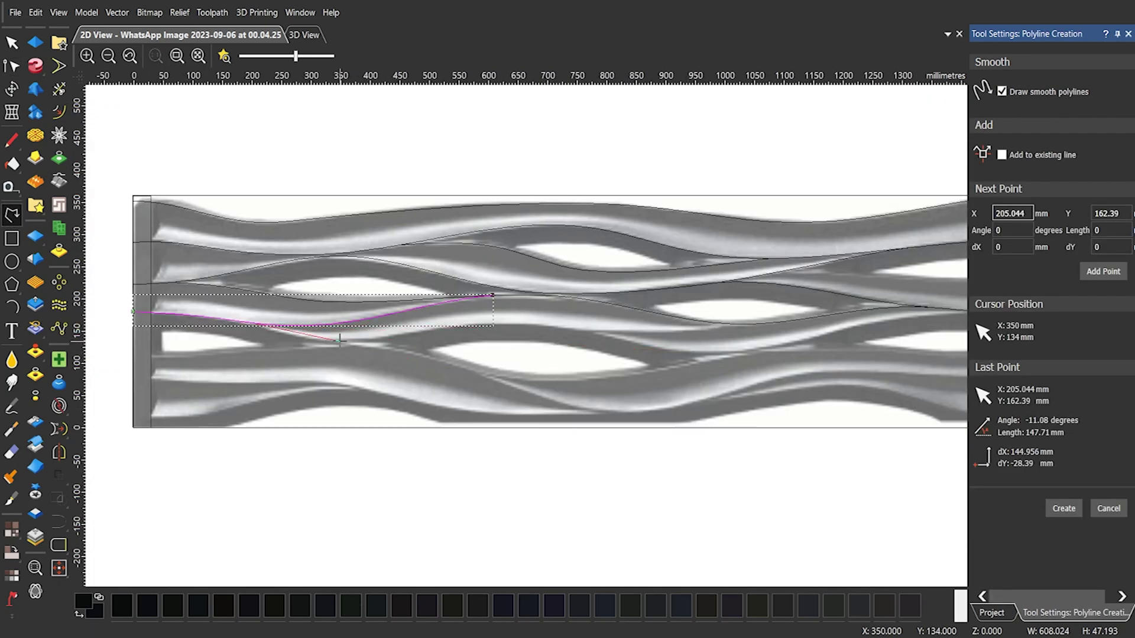
key("Escape")
- Extend that curve's start leftward along the third strand and adjust its handles, making it about 839 mm wide
key("n")
scroll(260, 331, "up", 3)
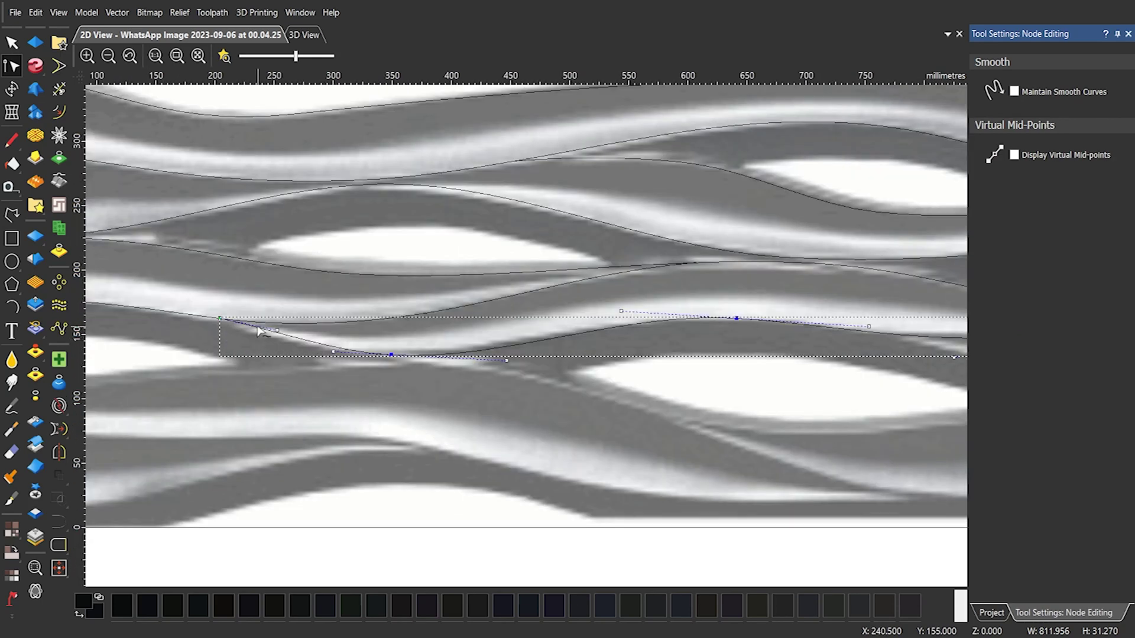
scroll(212, 322, "up", 2)
scroll(433, 373, "down", 2)
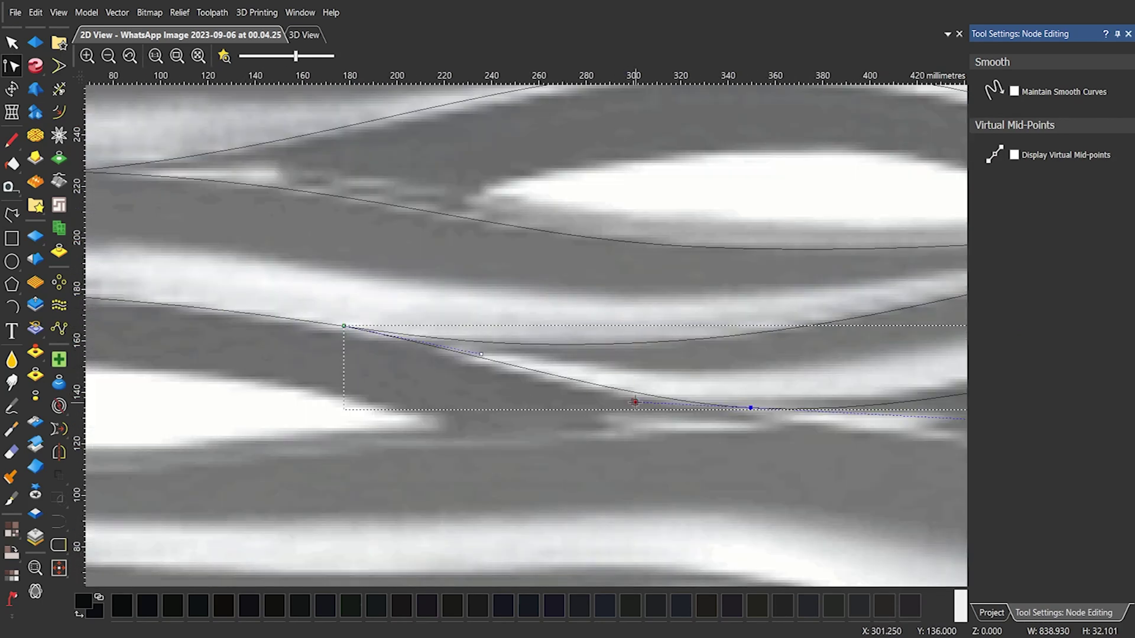
scroll(150, 248, "down", 3)
- Trace a smooth polyline about 1493 mm long from the left post through X 373.888, Y 133.963 along the lower wide strand
left_click(12, 214)
scroll(524, 318, "down", 1)
scroll(695, 354, "up", 1)
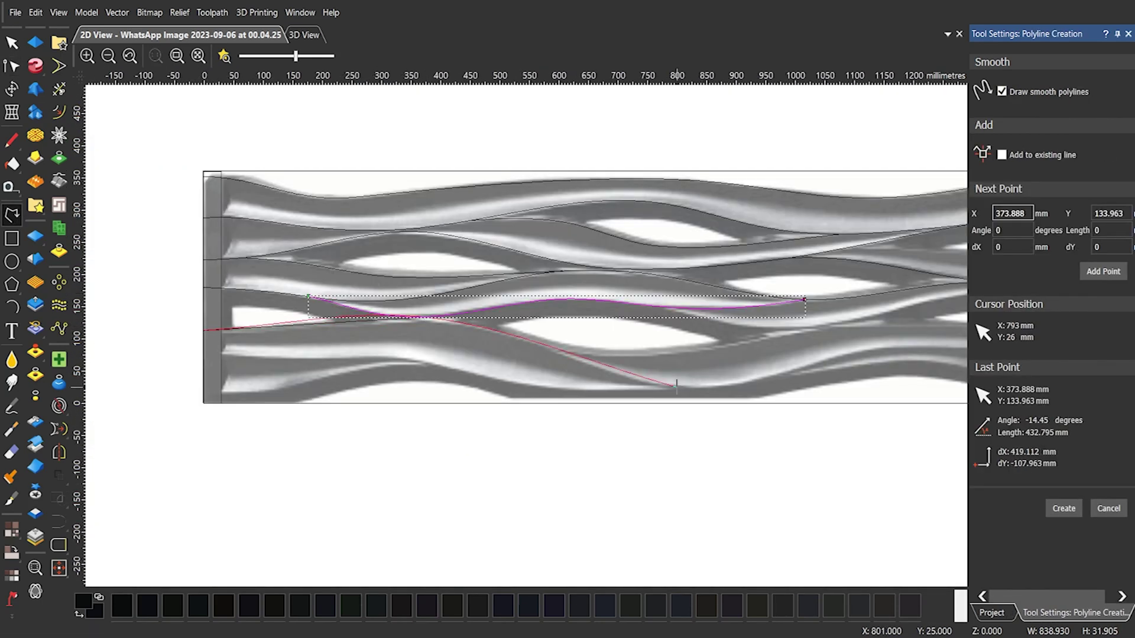
left_click(707, 388)
middle_click_drag(708, 388, 541, 383)
left_click(920, 348)
right_click(919, 347)
scroll(594, 378, "up", 1)
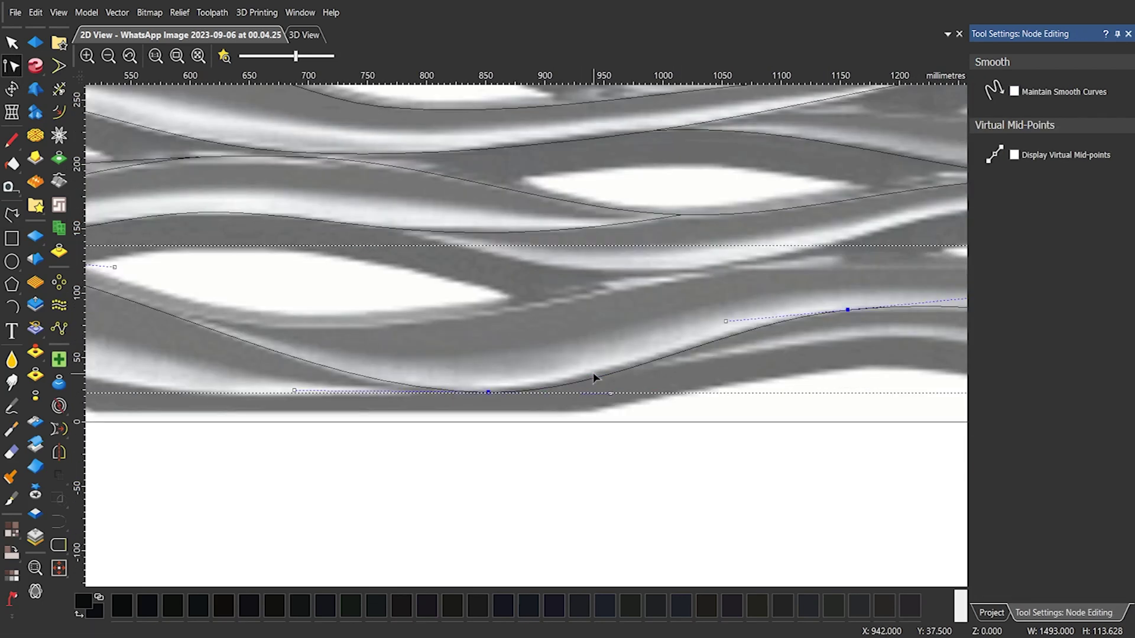
- Adjust the handles of the lower wide strand's curve between the left post and its crossing with the strand above
scroll(525, 335, "down", 1)
scroll(233, 287, "down", 1)
scroll(128, 272, "up", 2)
left_click_drag(231, 355, 270, 374)
mouse_move(529, 341)
left_mouse_down()
mouse_move(512, 342)
mouse_move(522, 345)
left_mouse_up()
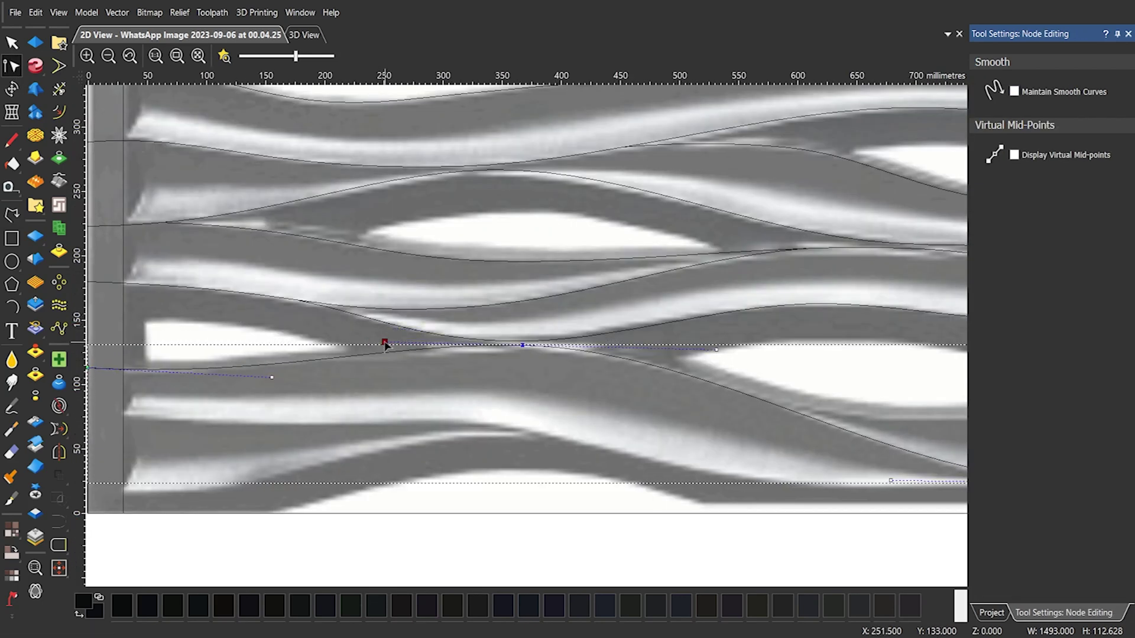
left_click_drag(385, 341, 393, 347)
- Move the node of the 839 mm third-strand curve to about X 355, Y 131 where it meets the lower strand
left_click(504, 342)
scroll(508, 344, "up", 3)
left_click_drag(511, 365, 521, 377)
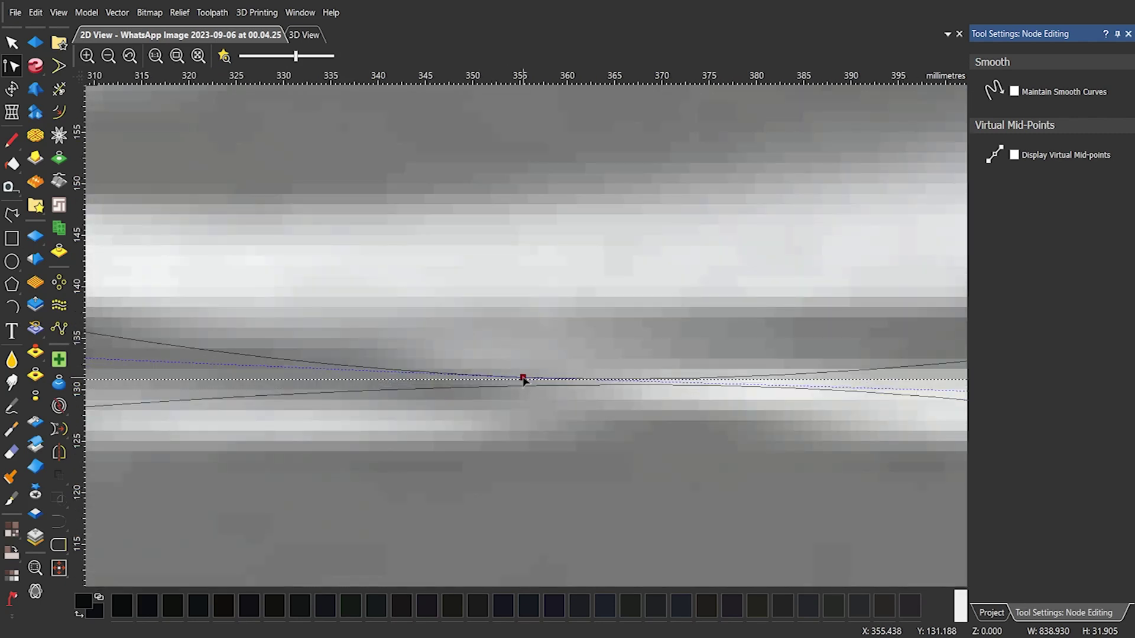
scroll(521, 377, "down", 4)
left_click(692, 381)
- Trace a smooth polyline from the strand above the lower middle opening through X 1031, Y 116 to the right post
middle_click_drag(694, 381, 316, 347)
left_click(12, 214)
left_click(362, 293)
left_click(525, 315)
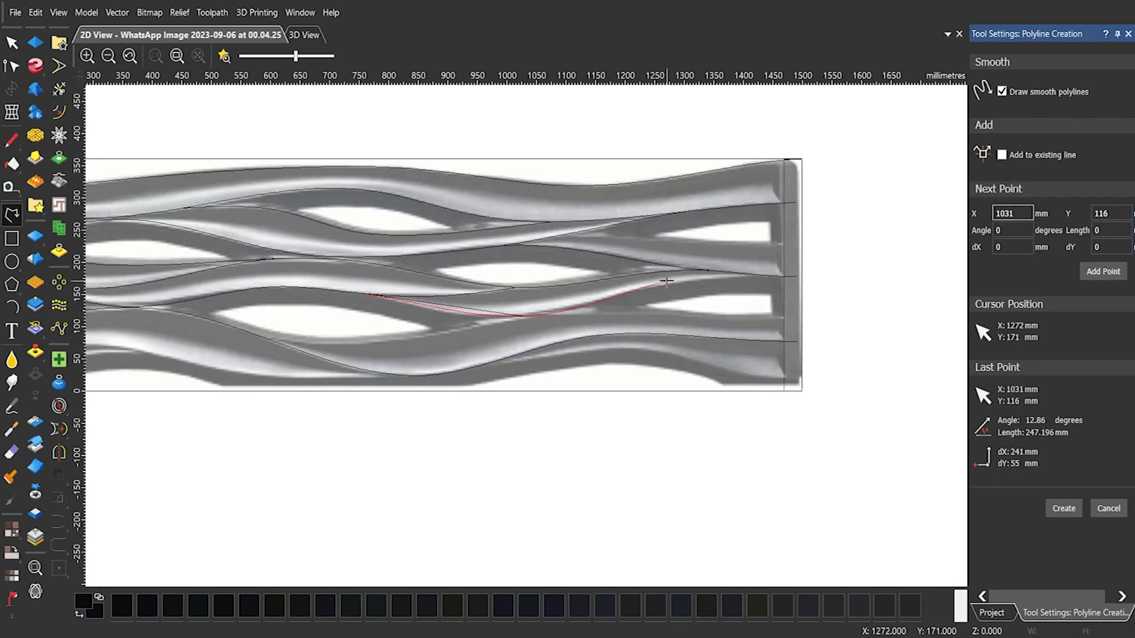
right_click(822, 274)
scroll(793, 274, "up", 2)
key("d")
- Extend that curve's end into the right post and refine its nodes and handles, making it about 778 mm wide
mouse_move(760, 285)
left_mouse_down()
mouse_move(684, 289)
mouse_move(760, 288)
left_mouse_up()
left_click_drag(599, 292, 599, 282)
left_click_drag(760, 289, 806, 294)
left_click_drag(645, 286, 643, 281)
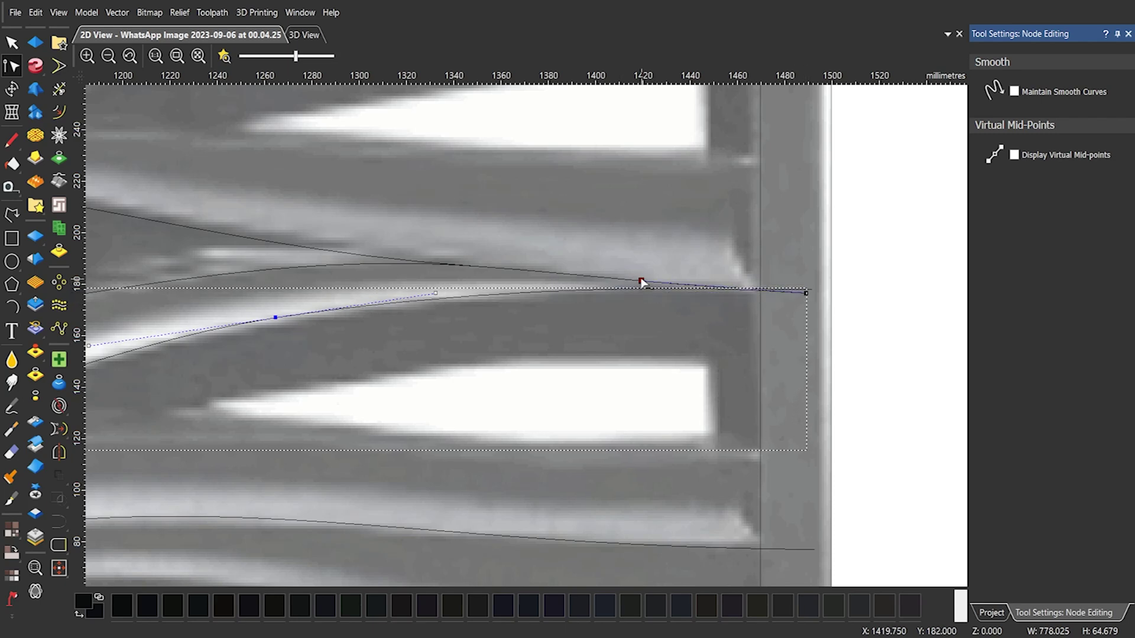
scroll(668, 352, "down", 2)
left_click_drag(472, 336, 473, 337)
middle_click_drag(456, 344, 796, 310)
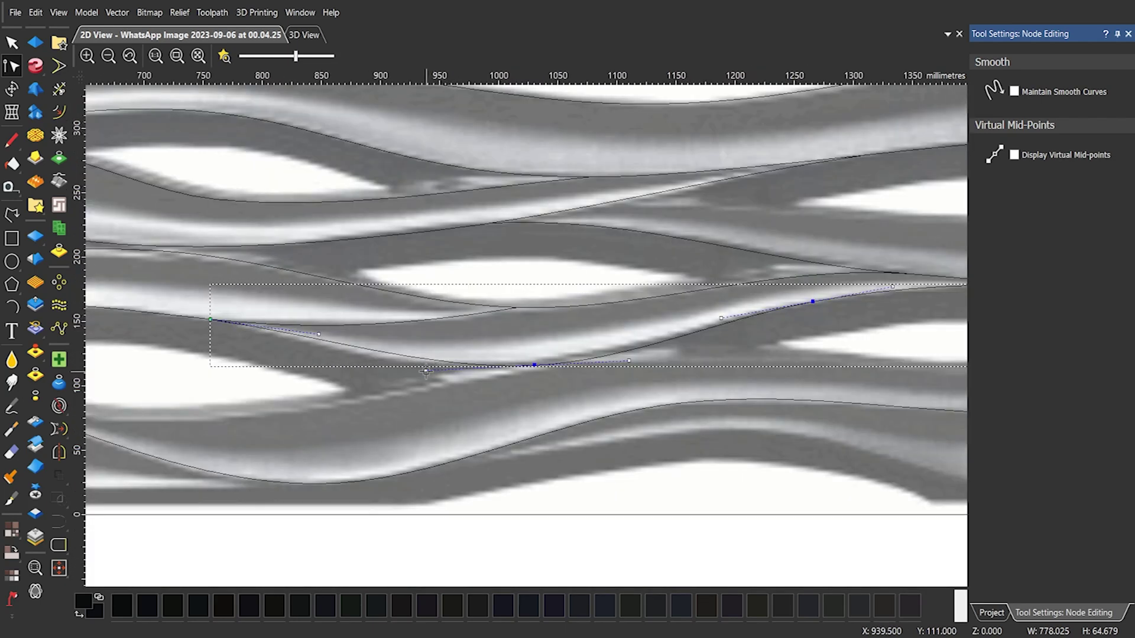
left_click_drag(426, 371, 391, 376)
left_click_drag(535, 365, 532, 359)
- Trace a smooth polyline about 920 mm wide from beneath the lower middle opening to the right post and adjust its nodes
scroll(530, 359, "down", 4)
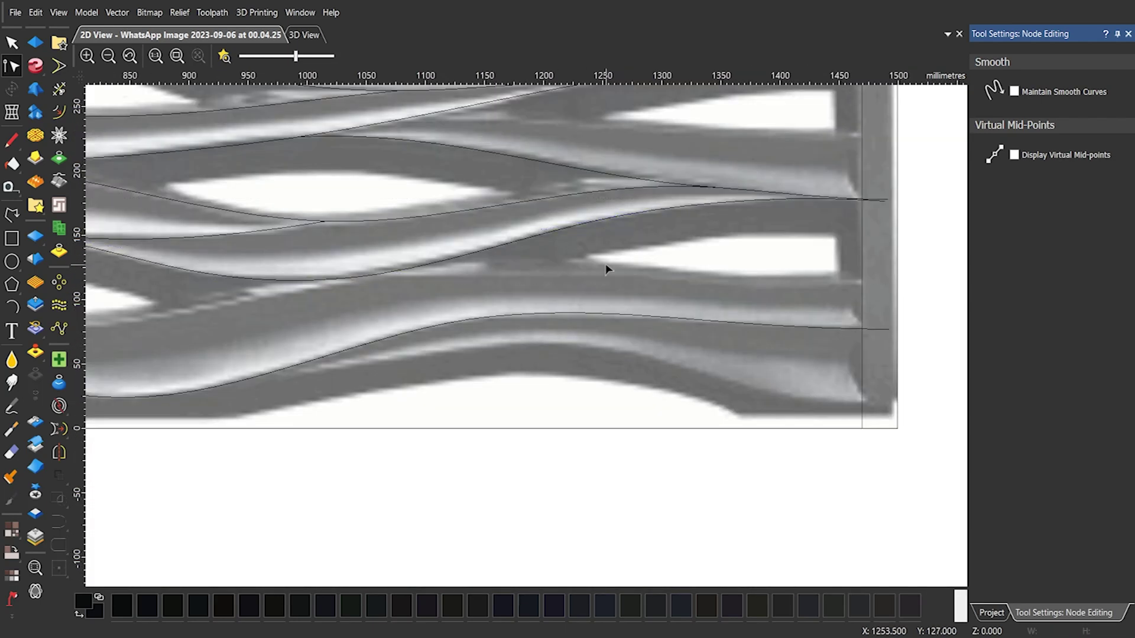
key("l")
left_click(222, 314)
key("n")
left_click_drag(313, 309, 333, 325)
scroll(333, 337, "up", 1)
left_click_drag(480, 265, 476, 278)
left_click_drag(658, 257, 673, 255)
scroll(673, 256, "up", 2)
scroll(676, 252, "down", 3)
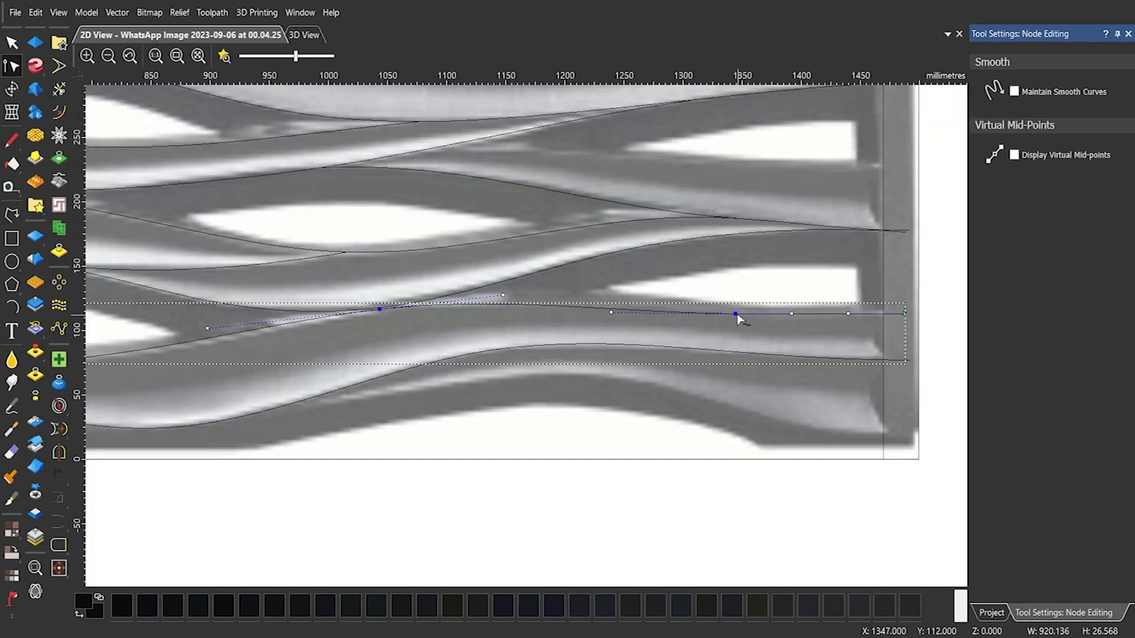
- Trace a smooth polyline about 544 mm wide from X 1500, Y 12 along the bottom strand, moving its middle node to X 1220, Y 65
key("l")
scroll(721, 355, "down", 2)
left_click(720, 389)
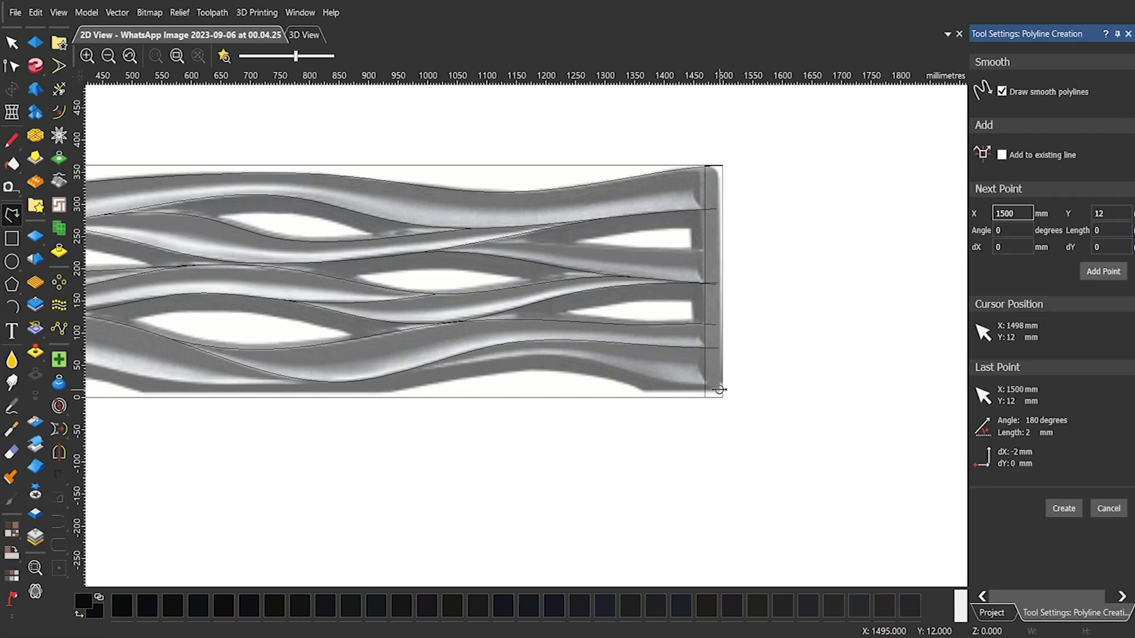
left_click(405, 371)
key("Escape")
scroll(516, 367, "up", 2)
left_click_drag(578, 344, 598, 348)
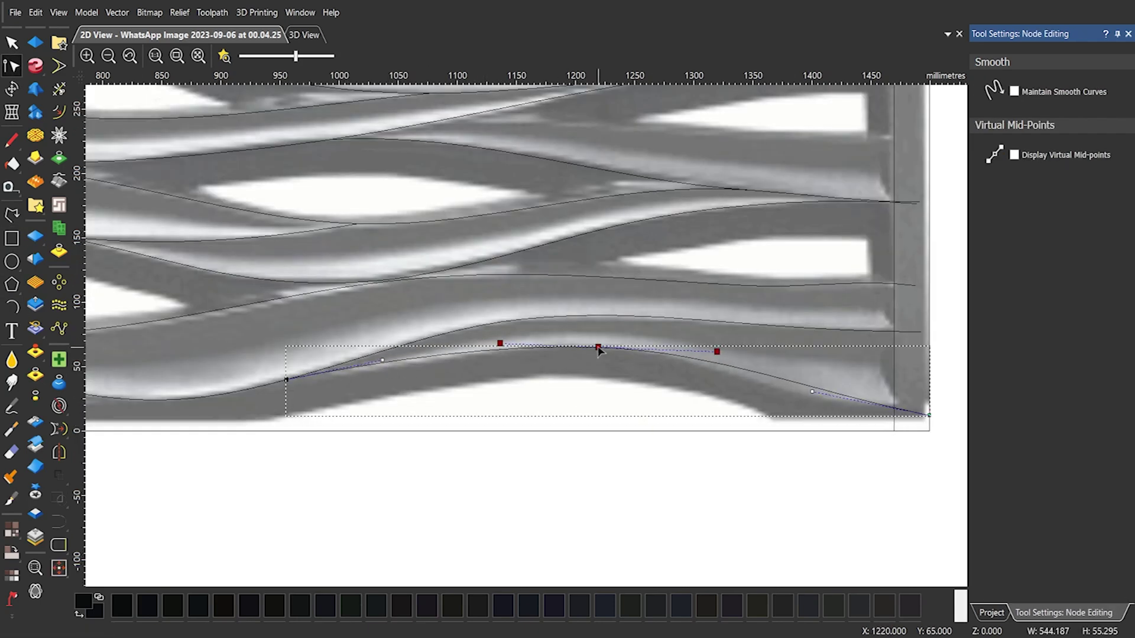
- Trace a smooth polyline about 815 mm wide from X 0, Y 77 rightward to the lowest dip of the wide strand
scroll(451, 355, "down", 2)
key("l")
left_click(259, 338)
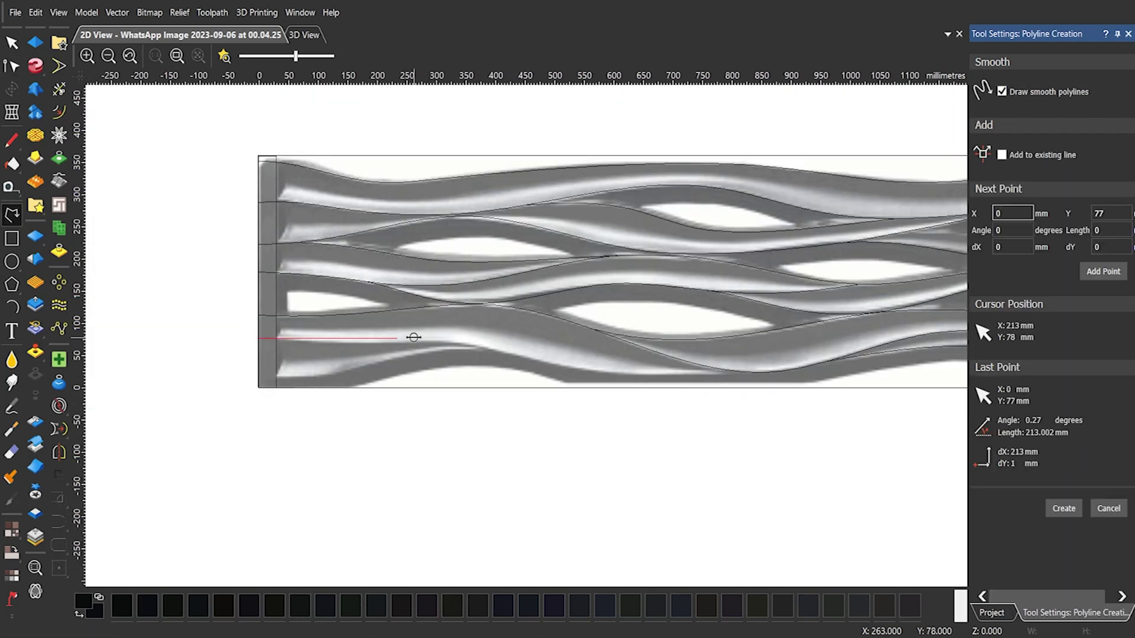
left_click(740, 372)
key("Escape")
- Adjust the handles of the 815 mm bottom-strand curve so it follows the strand's lower edge in the reference image
left_click_drag(644, 362, 551, 391)
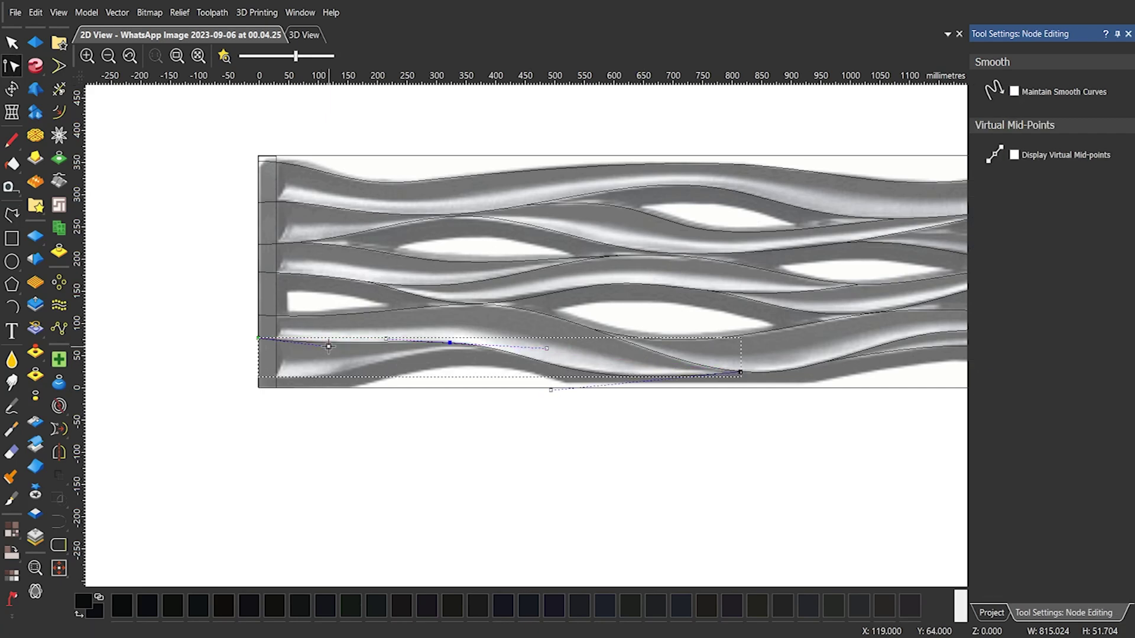
scroll(157, 388, "up", 3)
scroll(317, 331, "down", 1)
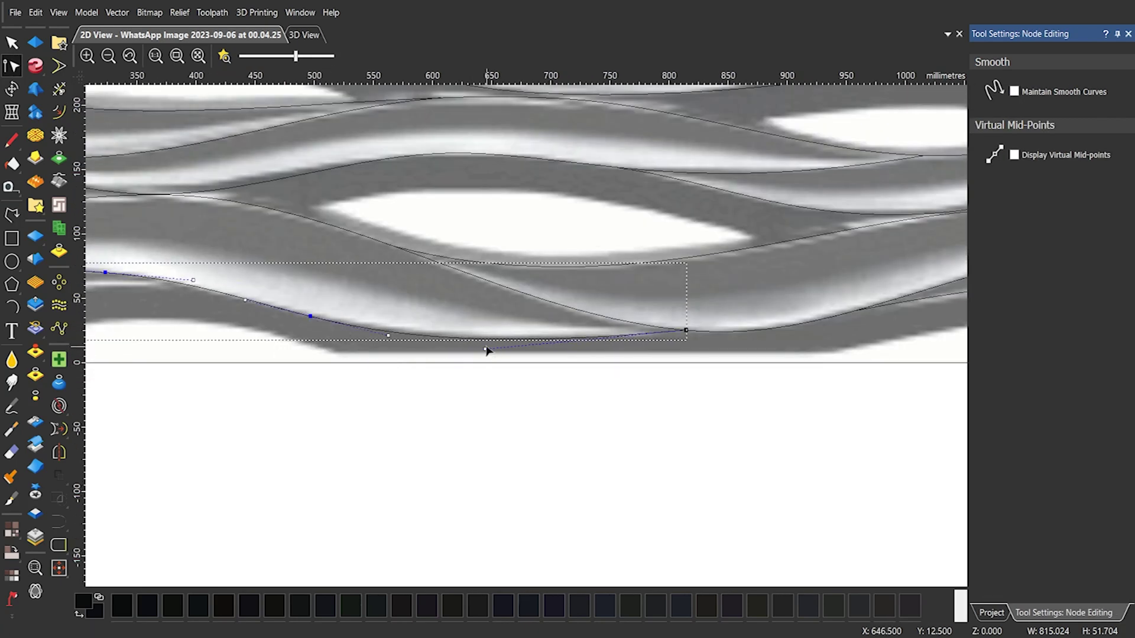
left_click_drag(486, 349, 575, 329)
scroll(575, 329, "down", 2)
scroll(445, 318, "up", 1)
- Trace a smooth polyline about 391 mm wide from the left post near Y 15 up to the bottom strand and shape its handles
left_click(12, 215)
scroll(281, 339, "up", 1)
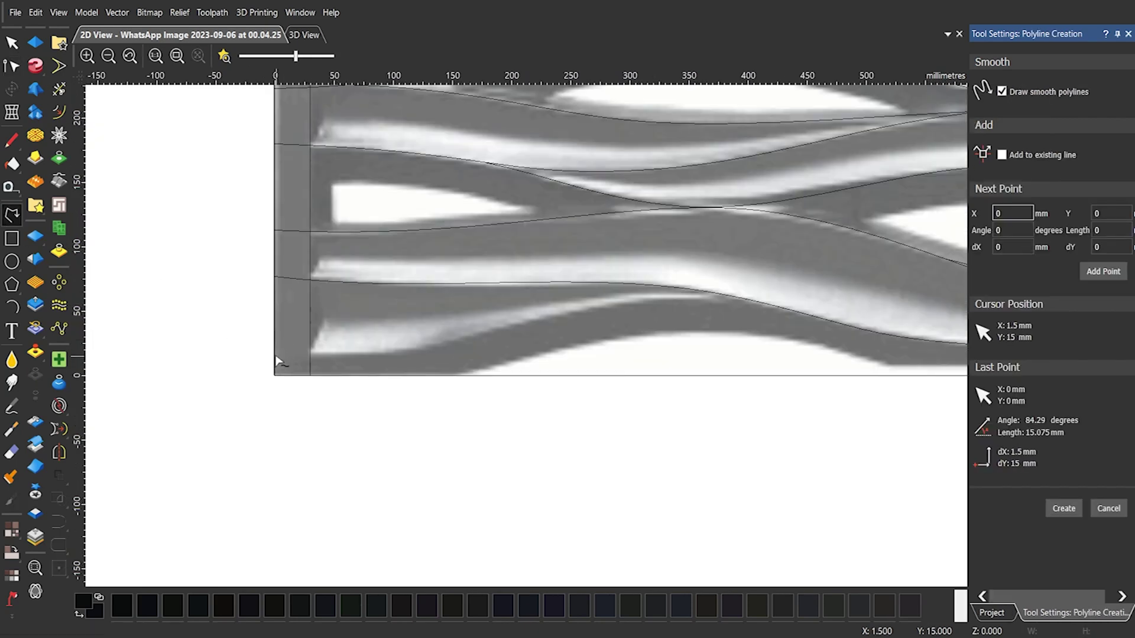
left_click(276, 356)
left_click(737, 297)
key("Escape")
left_click_drag(435, 347, 440, 363)
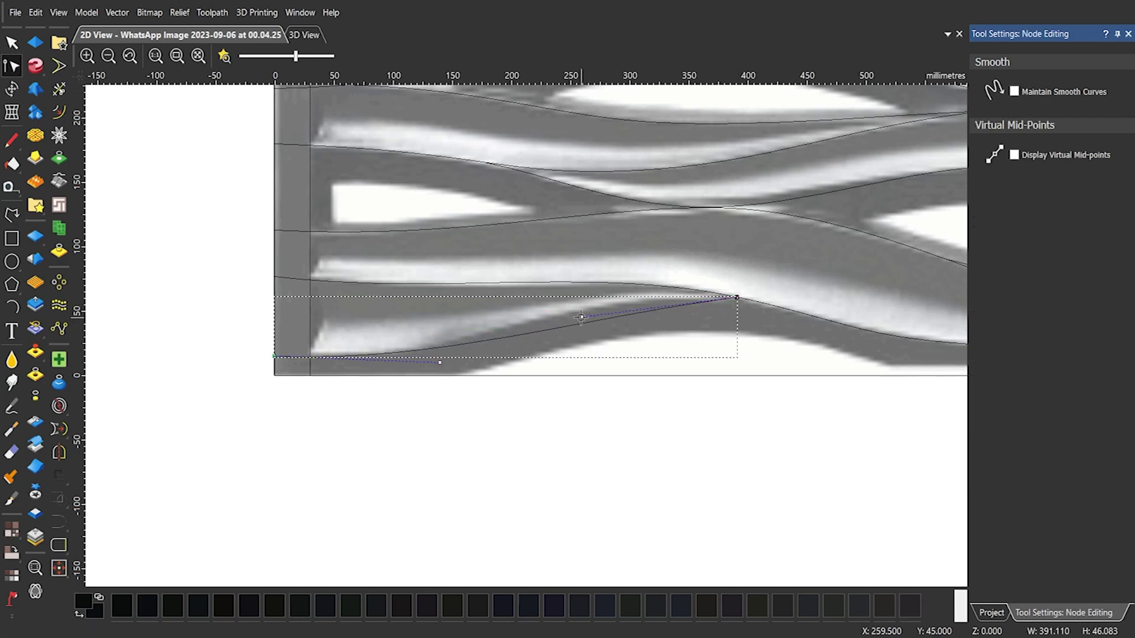
left_click_drag(582, 317, 551, 290)
- Trace a smooth polyline about 421 mm wide beneath the upper right opening to X 1073.588, Y 238.992 and bend it with its handles
left_click(12, 43)
scroll(218, 326, "down", 2)
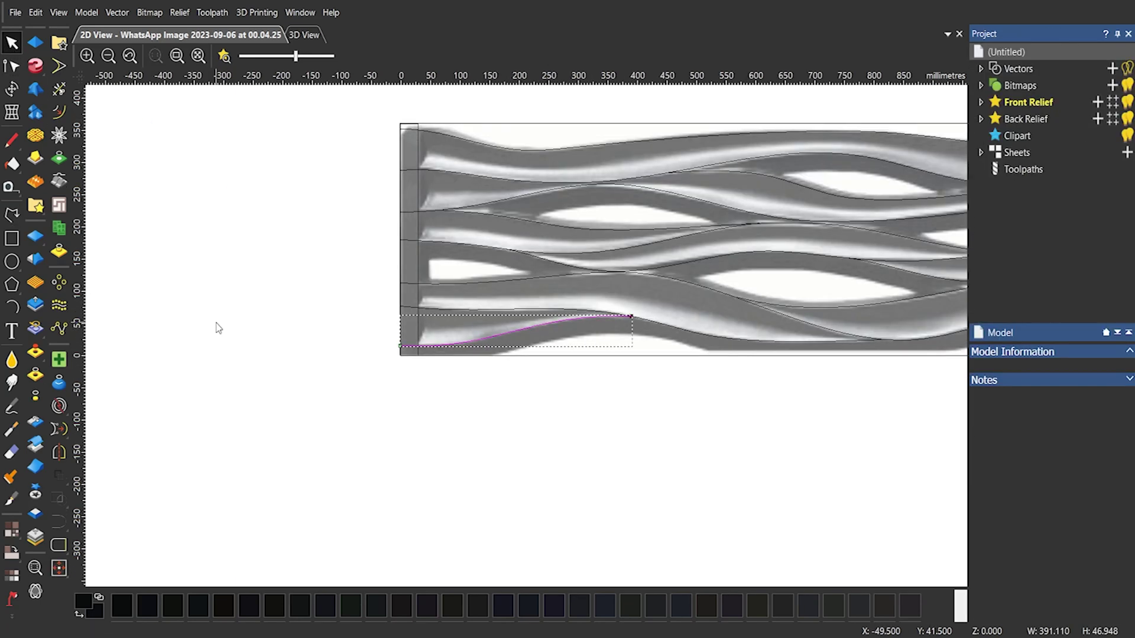
middle_click_drag(770, 222, 622, 248)
left_click_drag(693, 258, 337, 367)
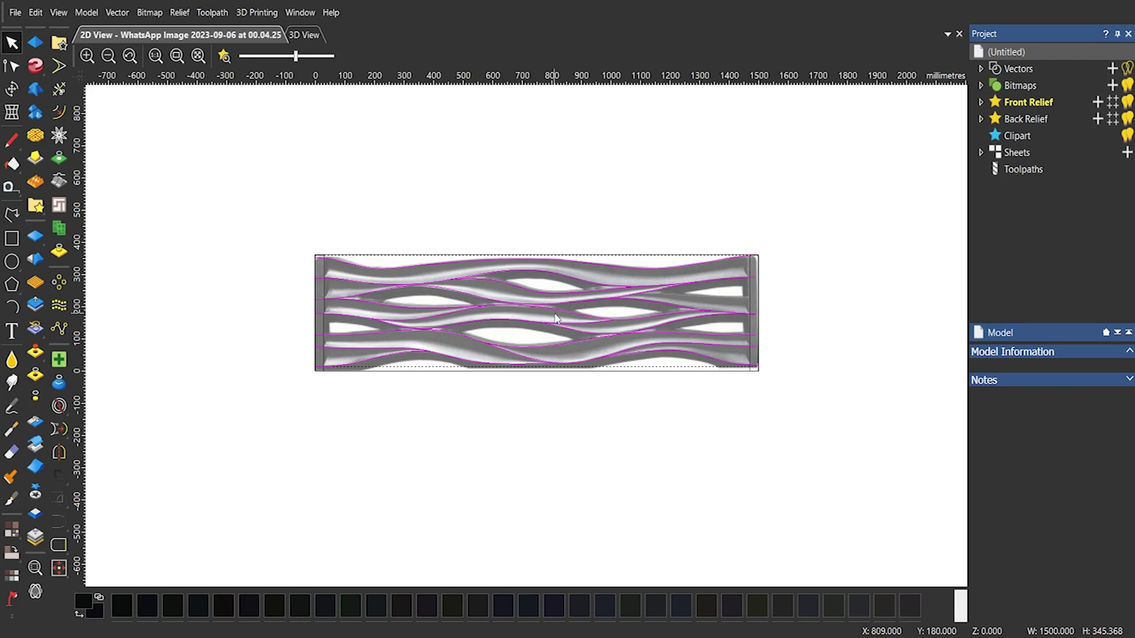
scroll(787, 291, "up", 2)
left_click(787, 293)
left_click(11, 214)
left_click(664, 324)
left_click(166, 309)
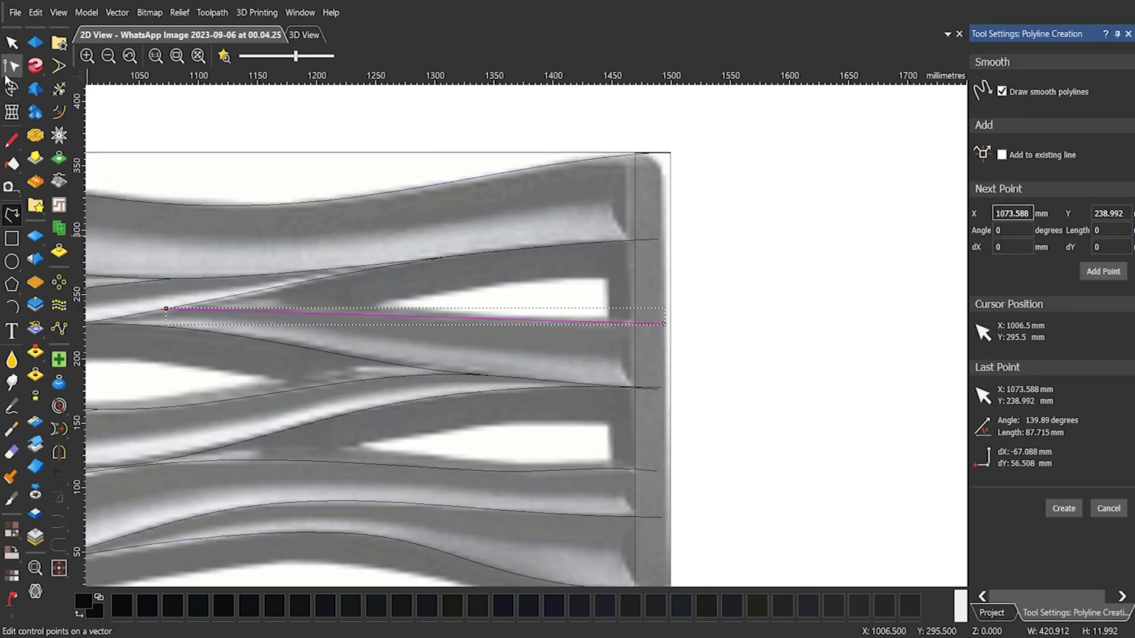
left_click(10, 71)
left_click_drag(476, 308, 348, 307)
left_click(342, 301)
- Select all traced strand curves and offset them 0.5 mm on both sides with sharp corners, keeping the originals
scroll(197, 348, "down", 2)
middle_click_drag(197, 348, 364, 343)
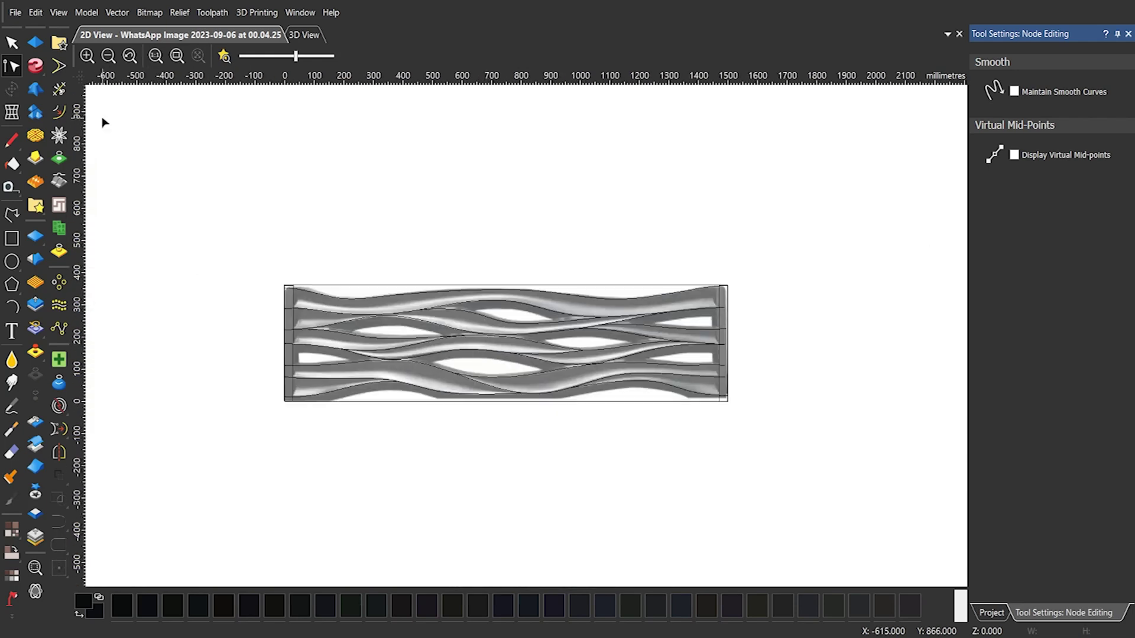
left_click(12, 43)
left_click_drag(672, 290, 319, 402)
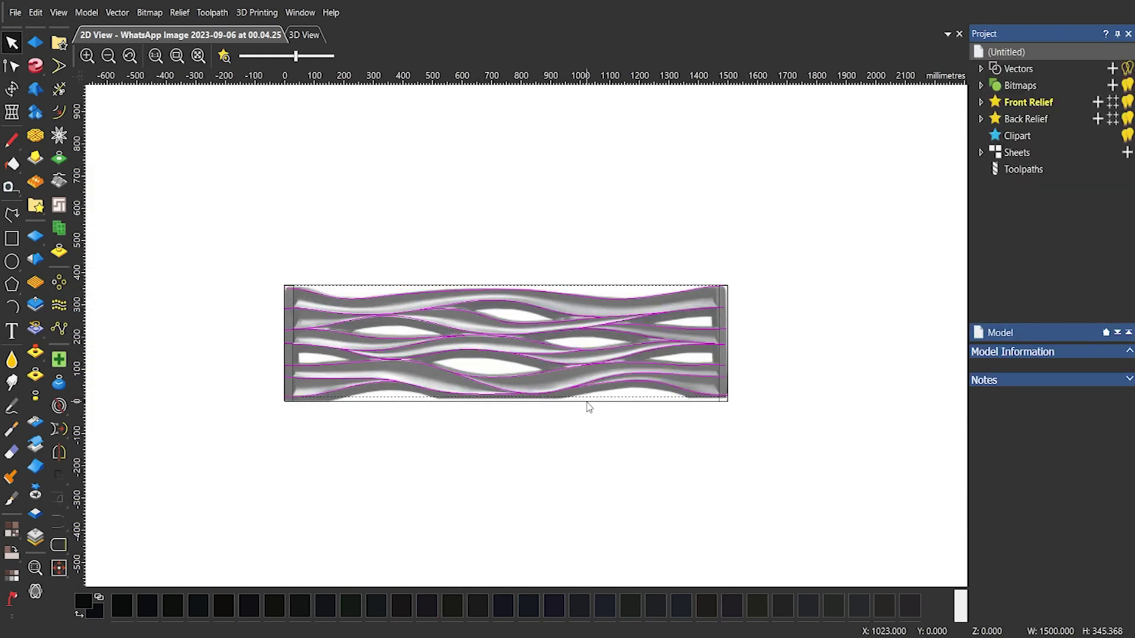
left_click(60, 112)
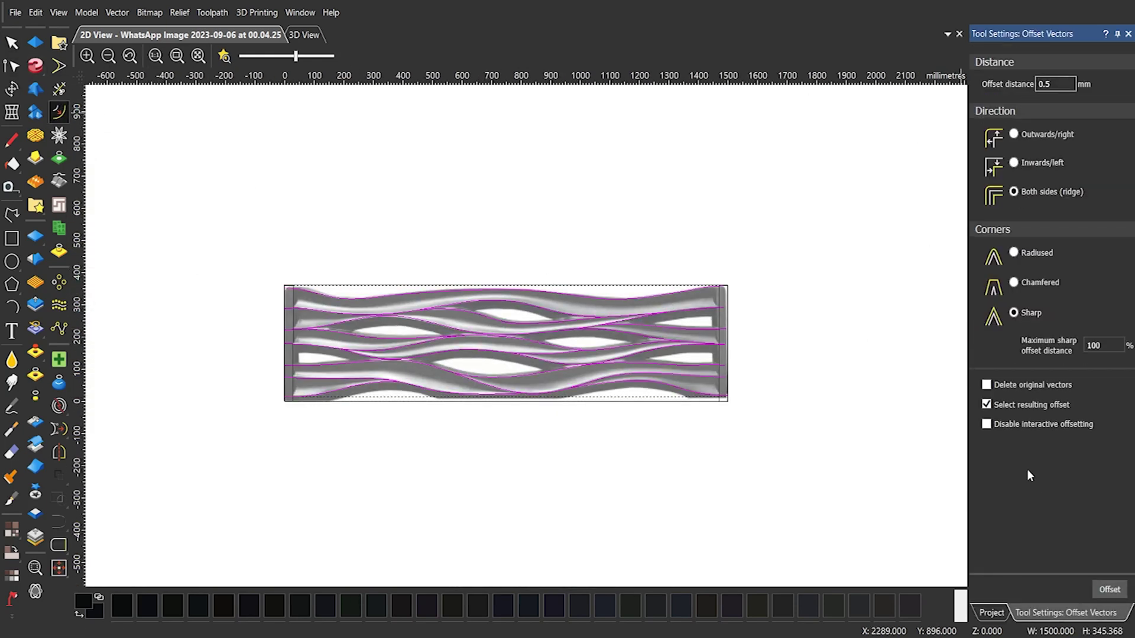
left_click(1108, 590)
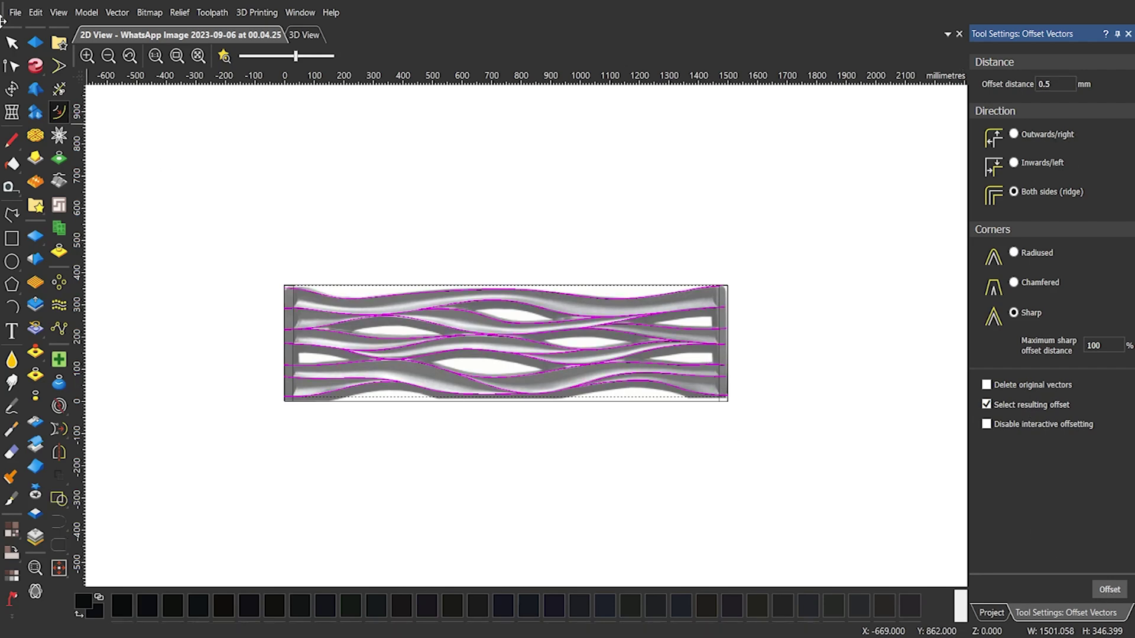
- Expand the vector layers, select Vector Layer 2 and examine the offset strand outlines on it
left_click(12, 43)
scroll(413, 312, "up", 4)
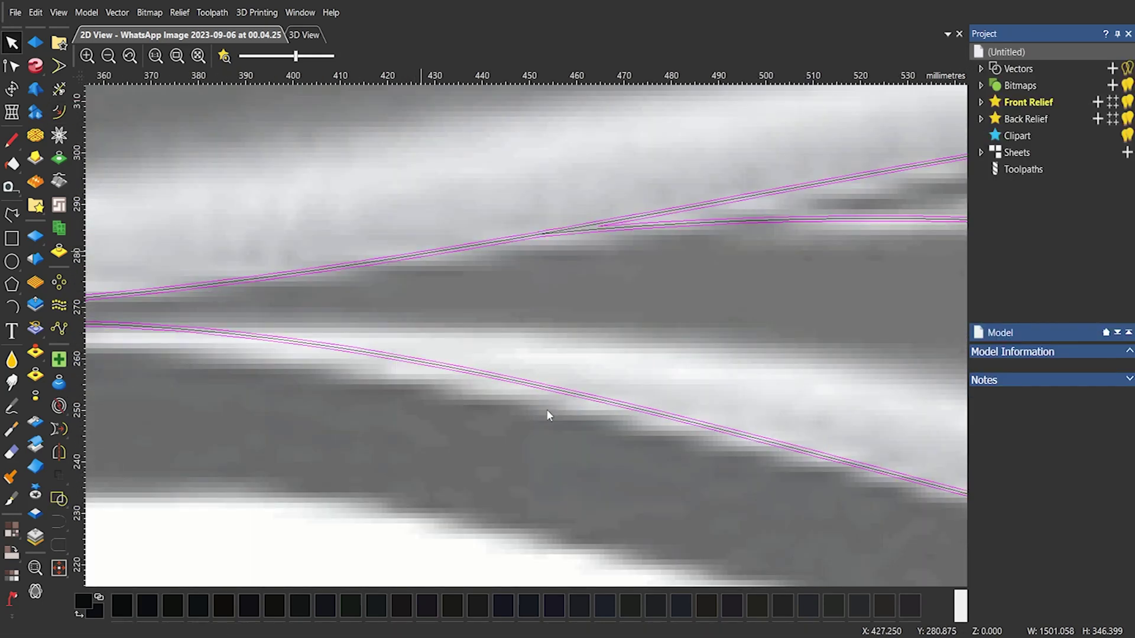
left_click(622, 533)
left_click(980, 68)
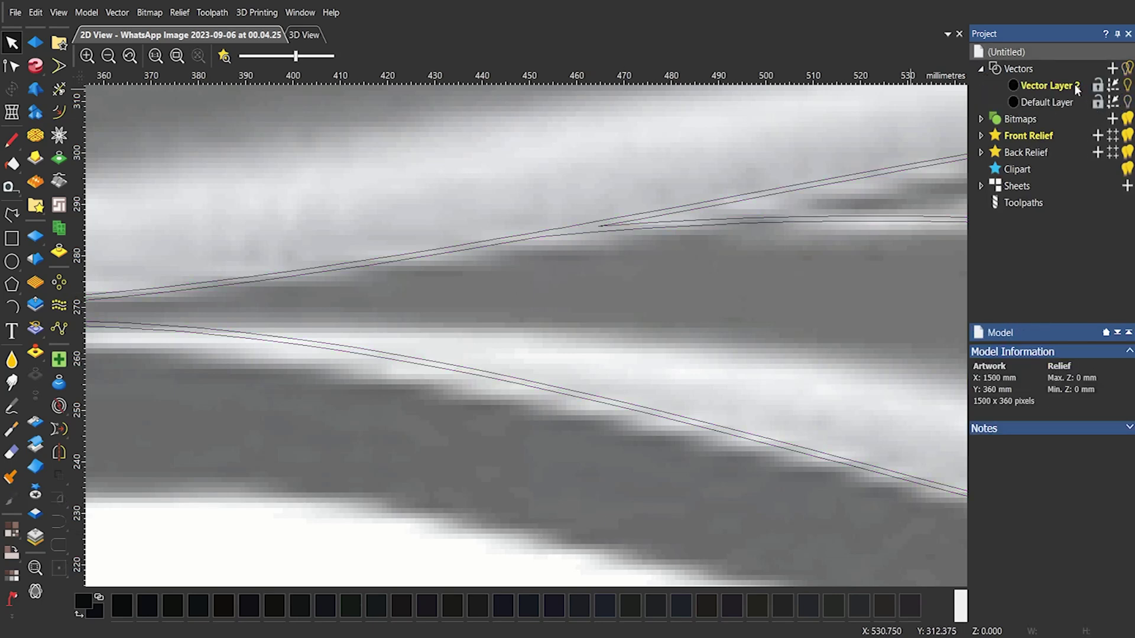
left_click(1049, 85)
left_click(546, 236)
scroll(537, 236, "up", 2)
scroll(523, 263, "down", 6)
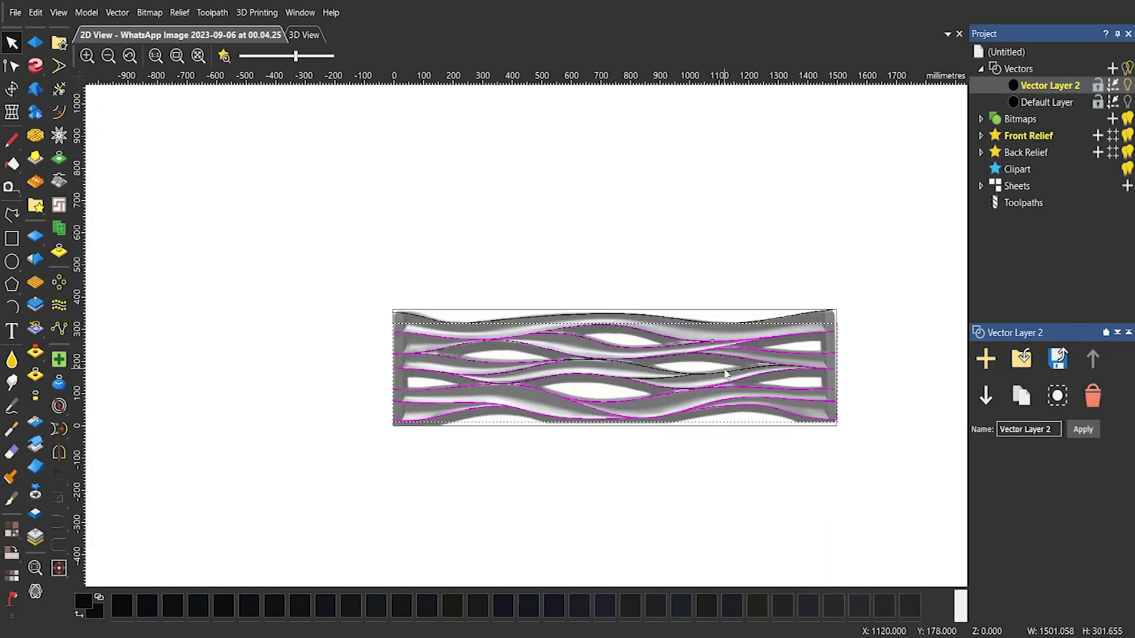
scroll(724, 372, "up", 1)
left_click(498, 375)
scroll(497, 374, "down", 1)
scroll(269, 341, "up", 2)
- Fade out the reference image and remove the short end span closing the top offset outline at the left edge
scroll(384, 165, "up", 2)
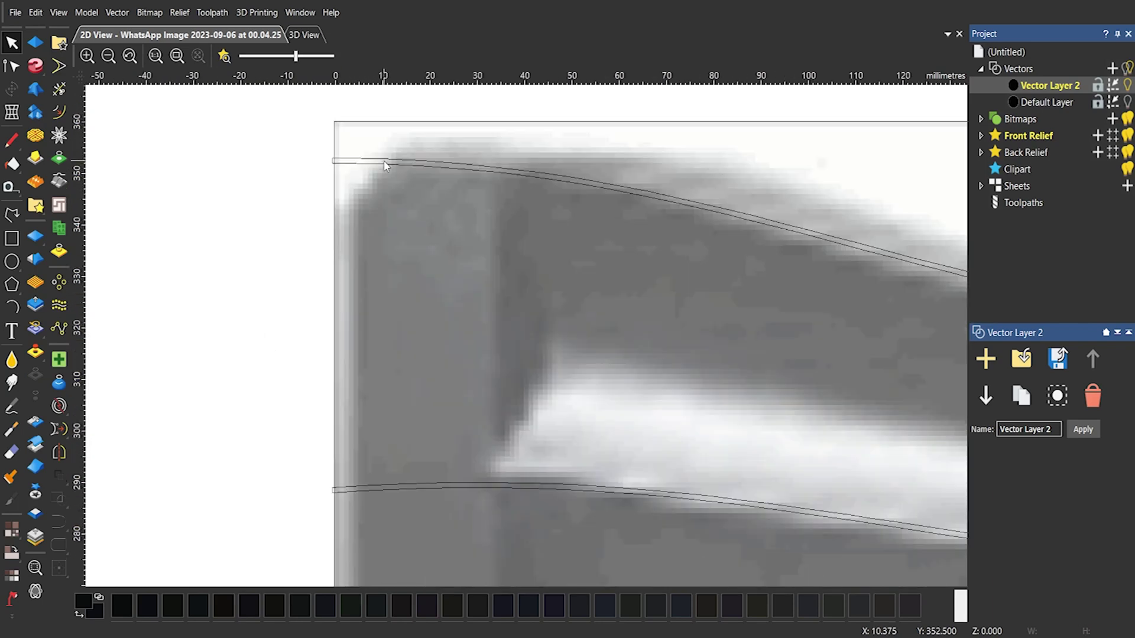
left_click(384, 161)
left_click(12, 66)
scroll(322, 154, "up", 2)
key("r")
scroll(368, 182, "down", 3)
scroll(385, 384, "up", 3)
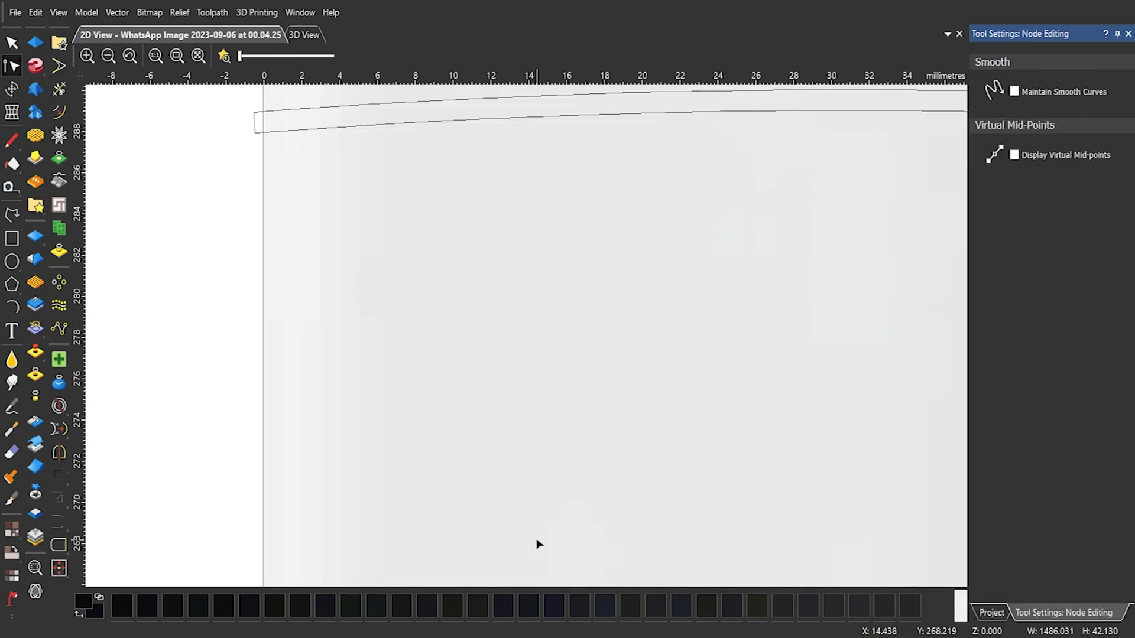
- Remove the short end spans closing the remaining offset outlines down the panel's left edge
scroll(253, 191, "down", 3)
scroll(455, 390, "up", 1)
scroll(481, 426, "down", 1)
scroll(434, 331, "up", 2)
scroll(431, 315, "down", 2)
scroll(427, 284, "up", 3)
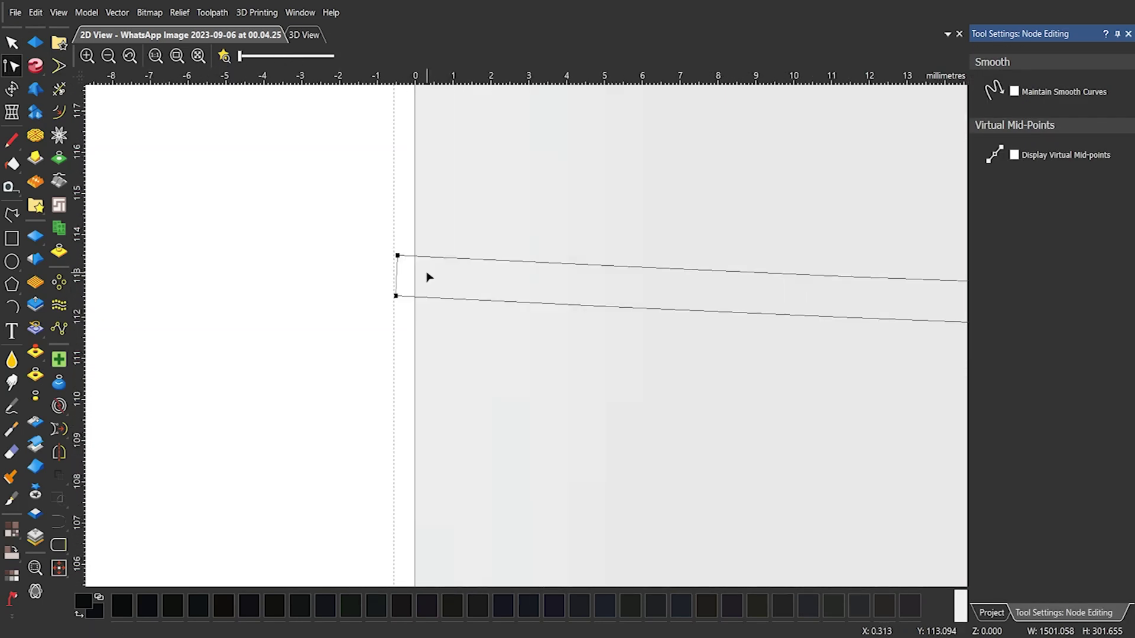
scroll(427, 274, "down", 3)
scroll(516, 435, "up", 1)
scroll(519, 444, "down", 3)
scroll(633, 432, "up", 5)
scroll(648, 439, "down", 4)
scroll(526, 337, "up", 2)
scroll(526, 336, "down", 2)
scroll(354, 435, "up", 3)
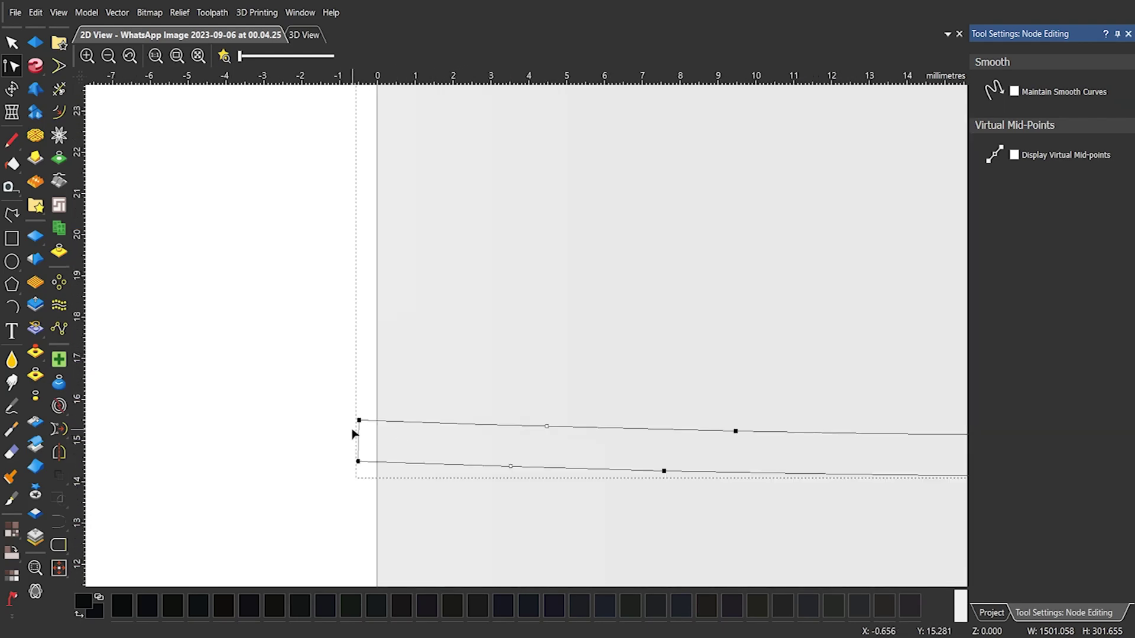
- Remove the short end spans closing the offset outlines along the panel's right edge, working from the bottom strand to the top
scroll(354, 436, "down", 8)
scroll(540, 316, "up", 5)
scroll(643, 410, "up", 2)
scroll(587, 481, "down", 1)
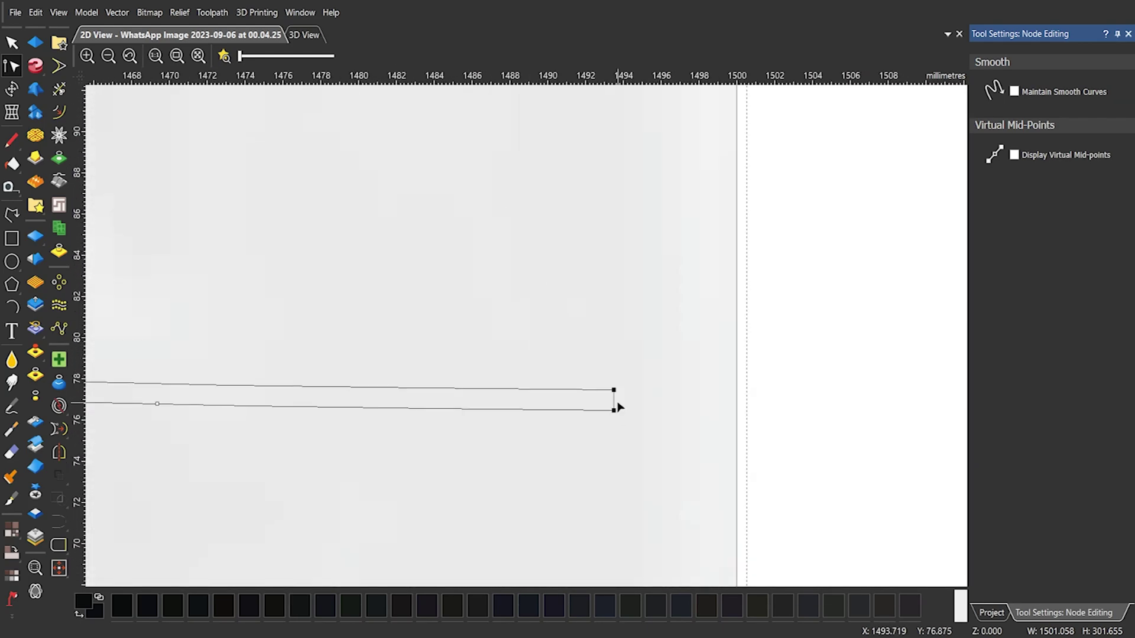
scroll(615, 405, "down", 2)
scroll(540, 402, "up", 4)
scroll(532, 240, "down", 2)
scroll(506, 228, "up", 2)
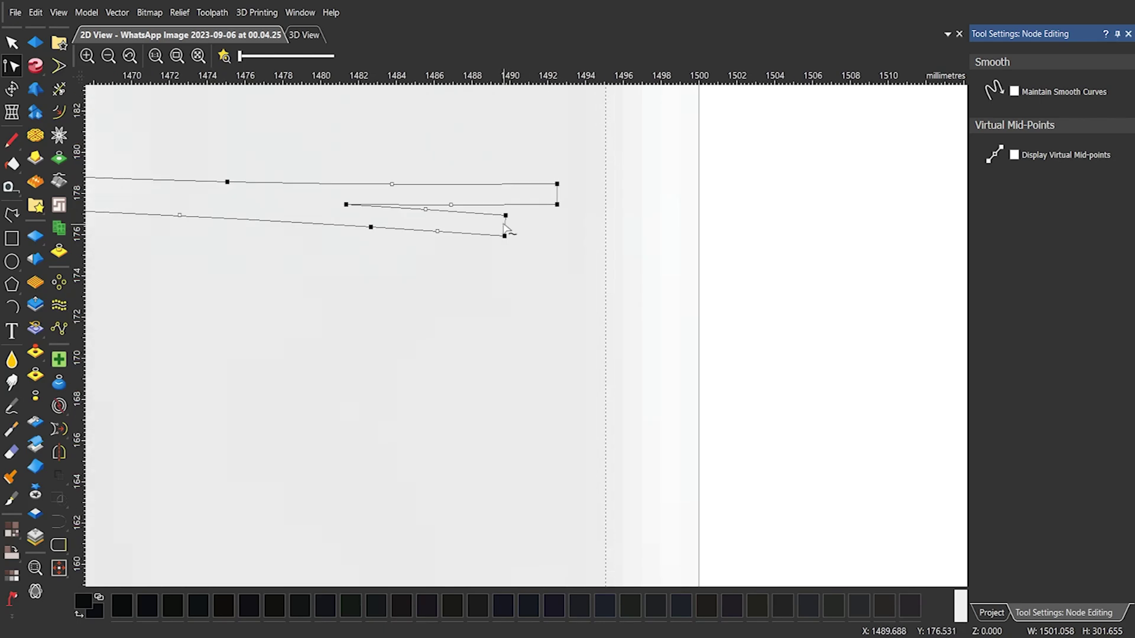
scroll(558, 418, "down", 2)
scroll(562, 342, "up", 2)
scroll(509, 243, "down", 2)
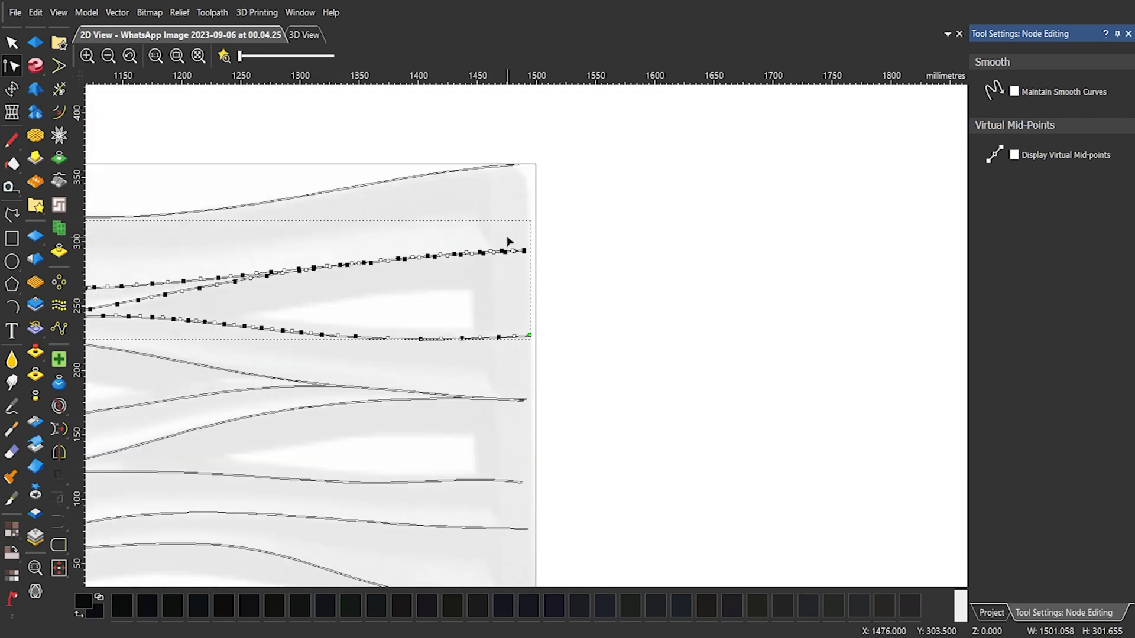
scroll(433, 282, "up", 3)
scroll(531, 285, "down", 2)
scroll(689, 266, "up", 2)
scroll(615, 230, "down", 6)
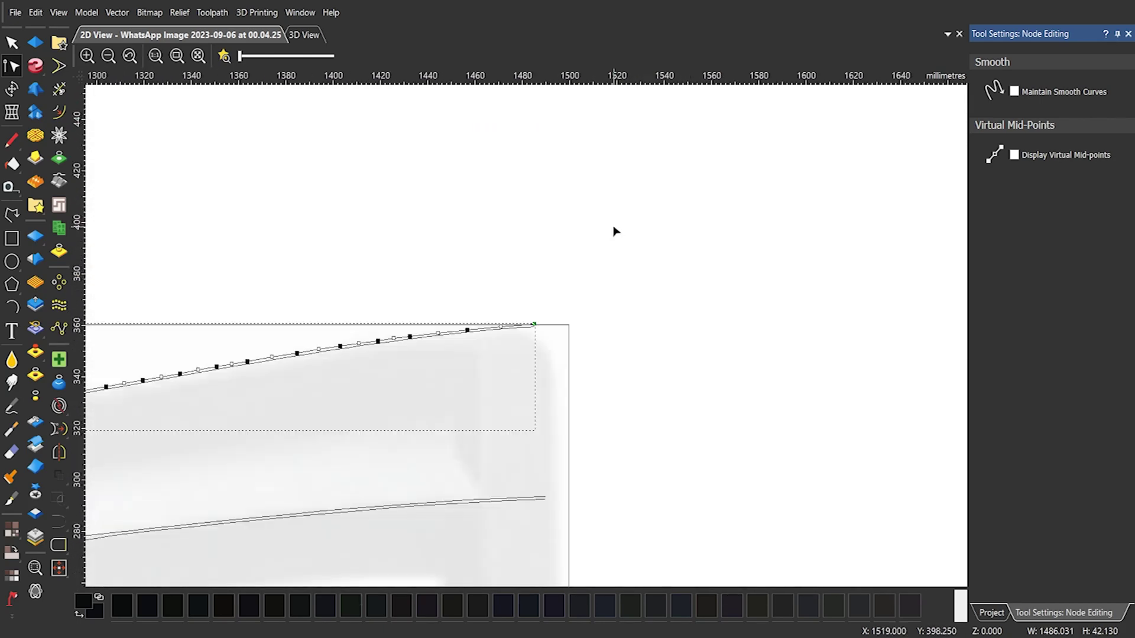
left_click(12, 43)
scroll(528, 291, "down", 1)
left_click_drag(628, 316, 415, 395)
key("ctrl+z")
key("ctrl+a")
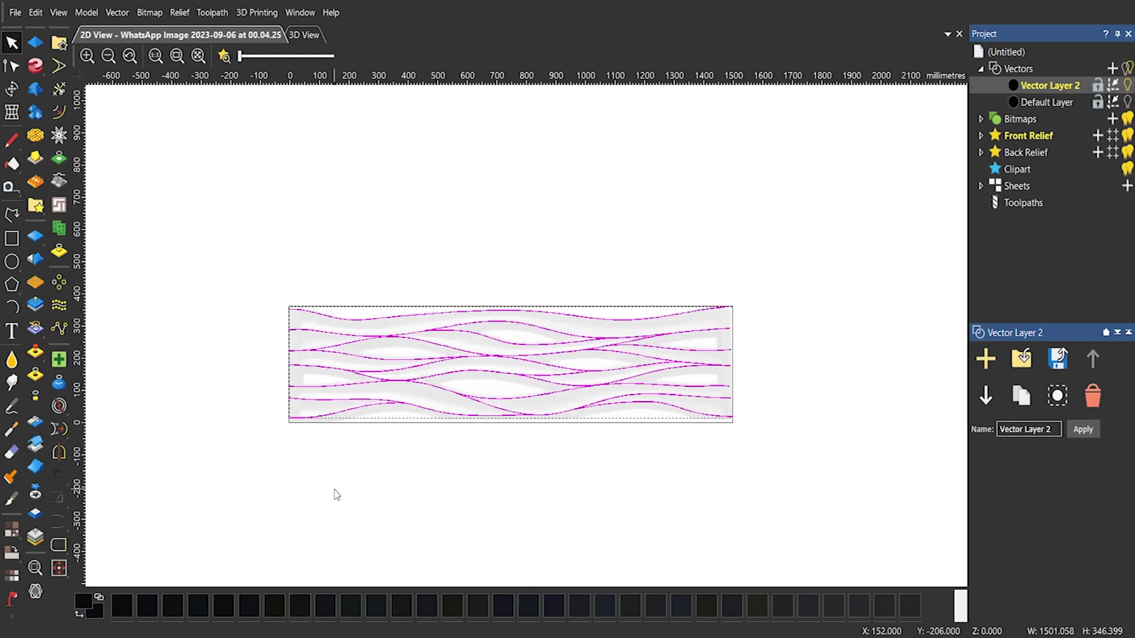
- Select the open strand outlines that end along the panel's left edge
scroll(311, 312, "up", 2)
left_click_drag(342, 355, 296, 552)
scroll(527, 335, "down", 3)
scroll(552, 353, "up", 2)
left_click_drag(355, 294, 313, 466)
scroll(321, 352, "down", 2)
left_click(319, 351)
- Close the open strand outlines at the right edge with smooth arcs and select the bottom strand's outline
scroll(676, 322, "up", 2)
left_click_drag(646, 287, 631, 423)
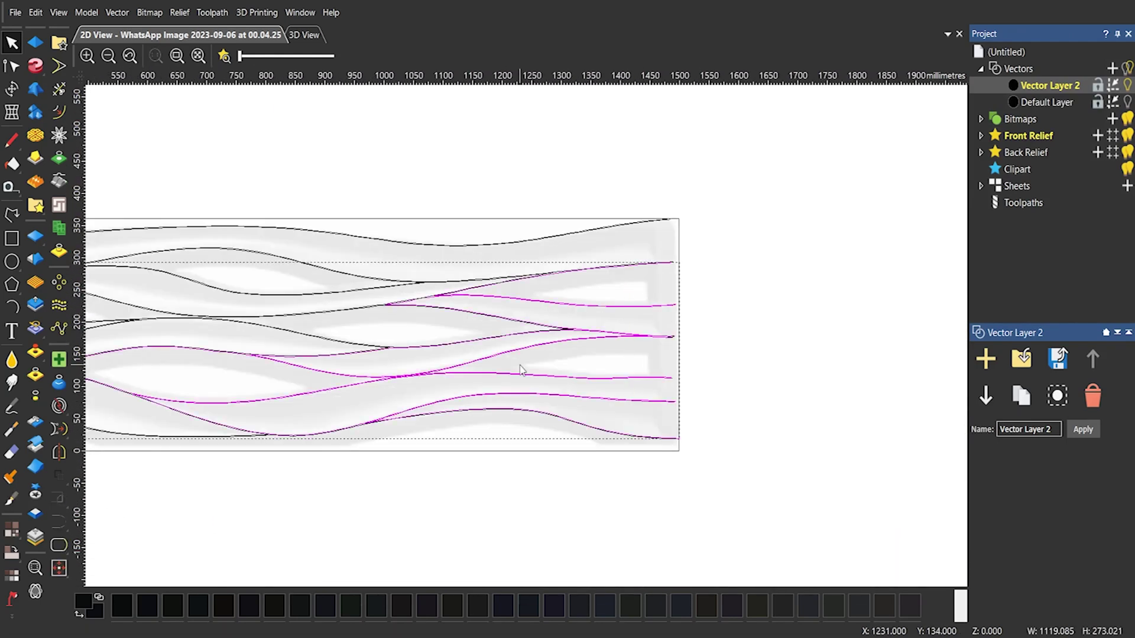
left_click(59, 430)
left_click(544, 479)
scroll(544, 433, "up", 2)
left_click(562, 367)
scroll(243, 356, "down", 2)
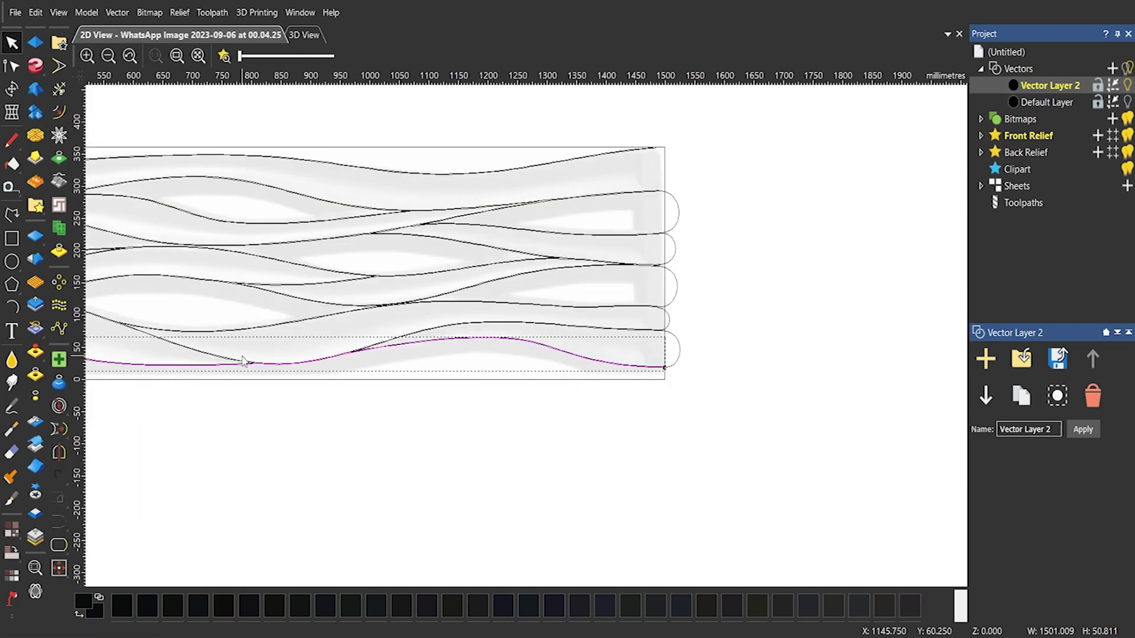
- Bend the right half of the bottom outline's closing line below the panel's lower edge by moving its node and curve handle
scroll(393, 380, "down", 3)
scroll(199, 232, "up", 3)
key("n")
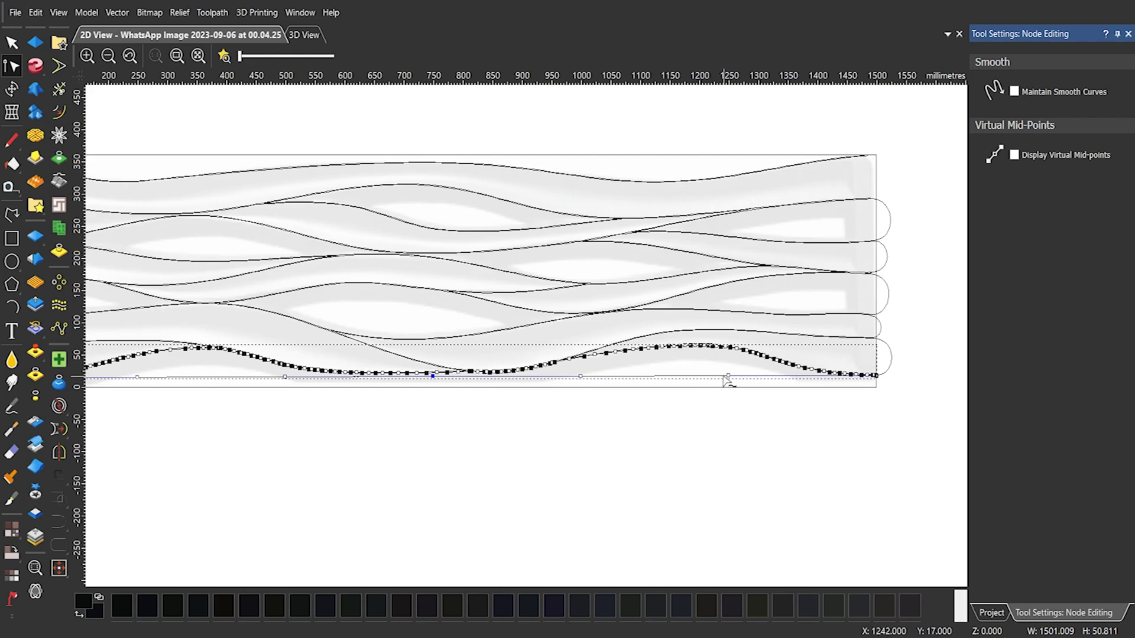
left_click_drag(654, 377, 656, 402)
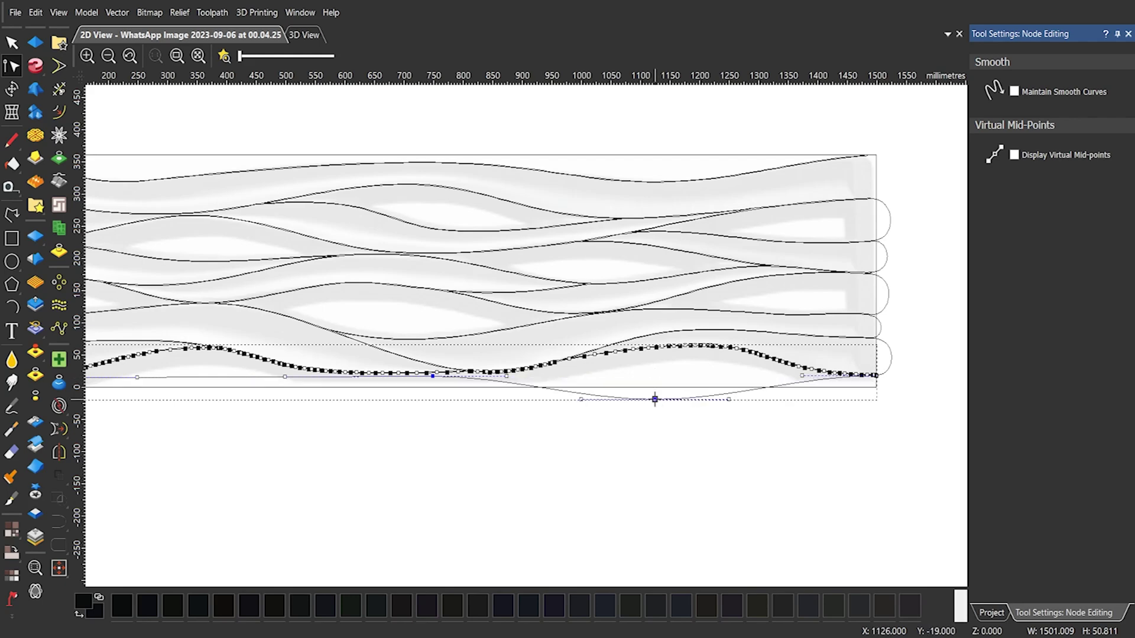
scroll(840, 405, "up", 1)
left_click_drag(764, 348, 1037, 411)
left_click_drag(471, 394, 497, 376)
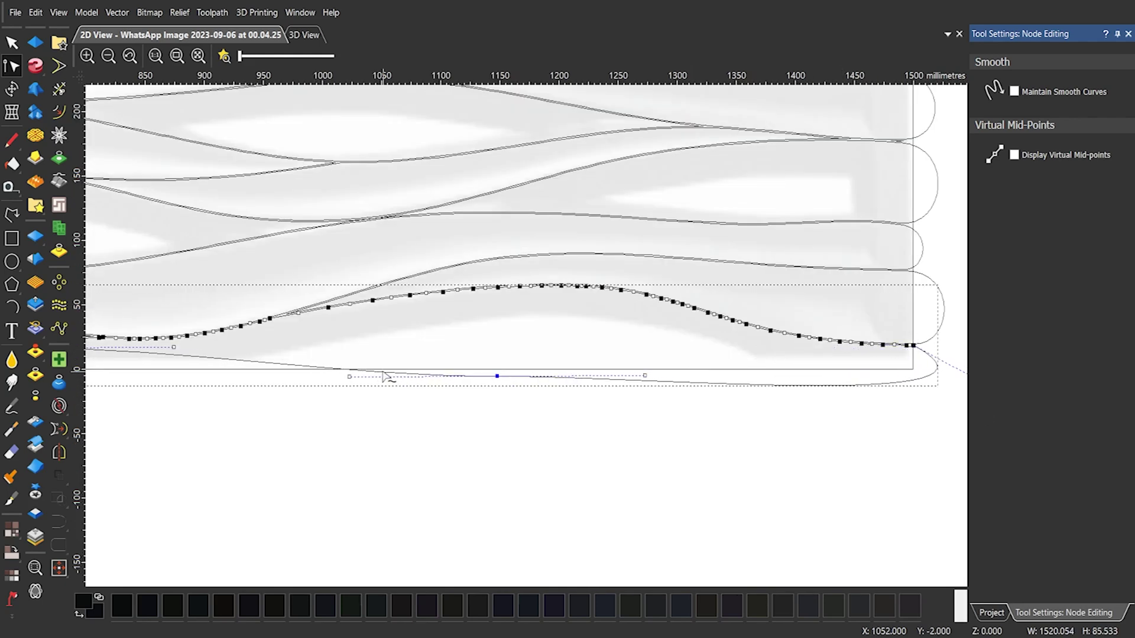
- Pull the left half of the bottom closing curve down to about Y -25 mm and round its left end beyond the panel
scroll(383, 376, "down", 3)
scroll(271, 377, "up", 3)
left_click_drag(364, 346, 336, 399)
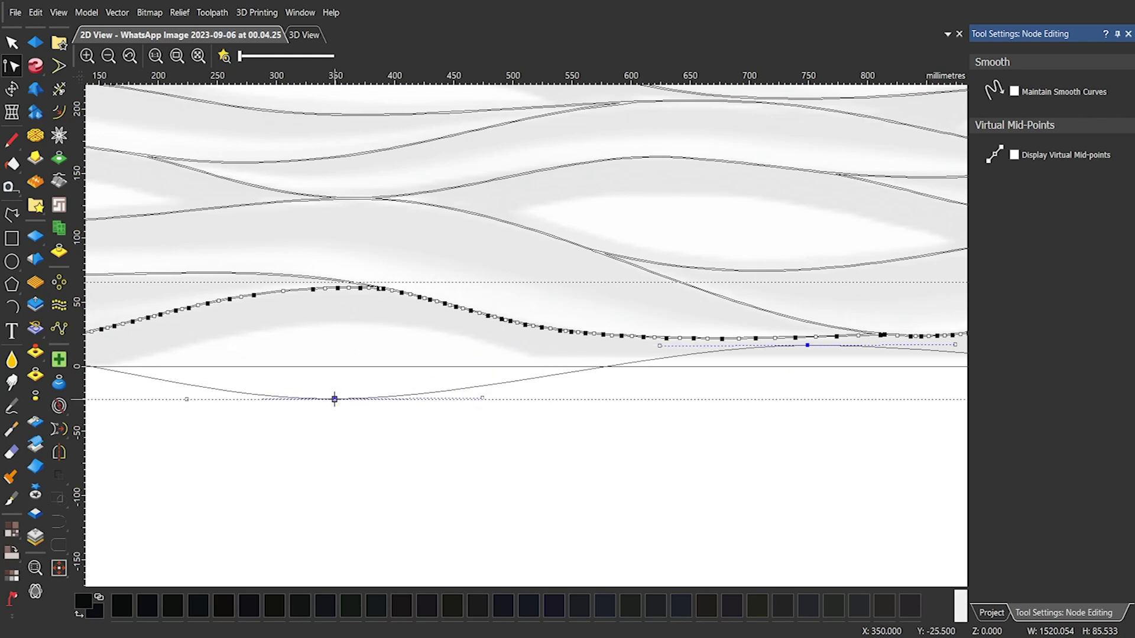
scroll(335, 399, "down", 3)
scroll(301, 399, "up", 3)
scroll(300, 360, "down", 2)
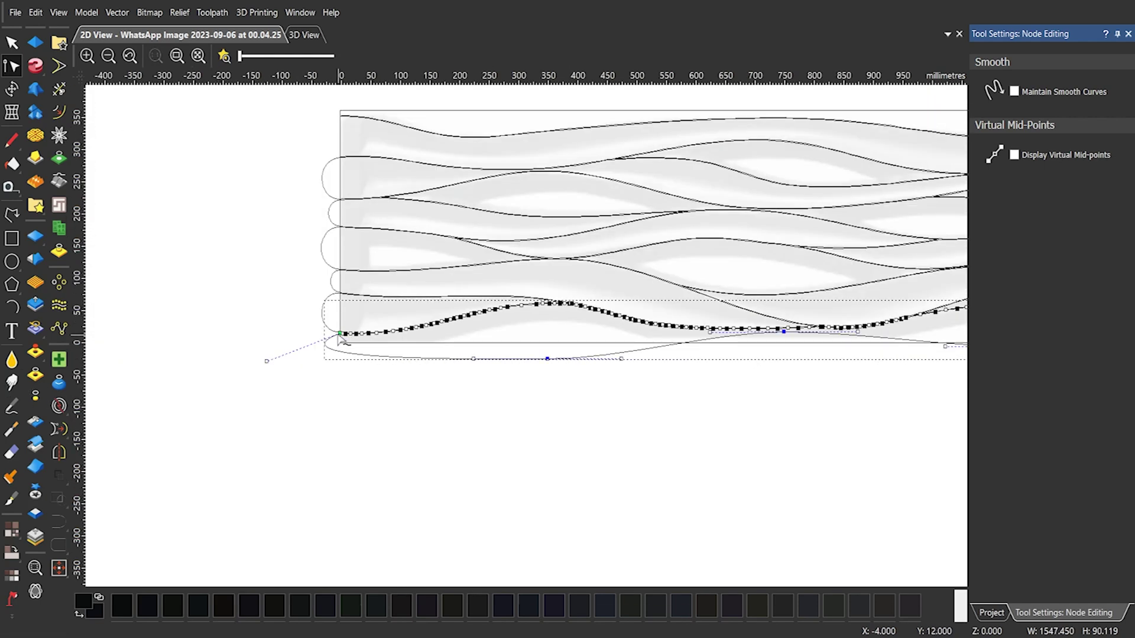
left_click_drag(473, 359, 372, 357)
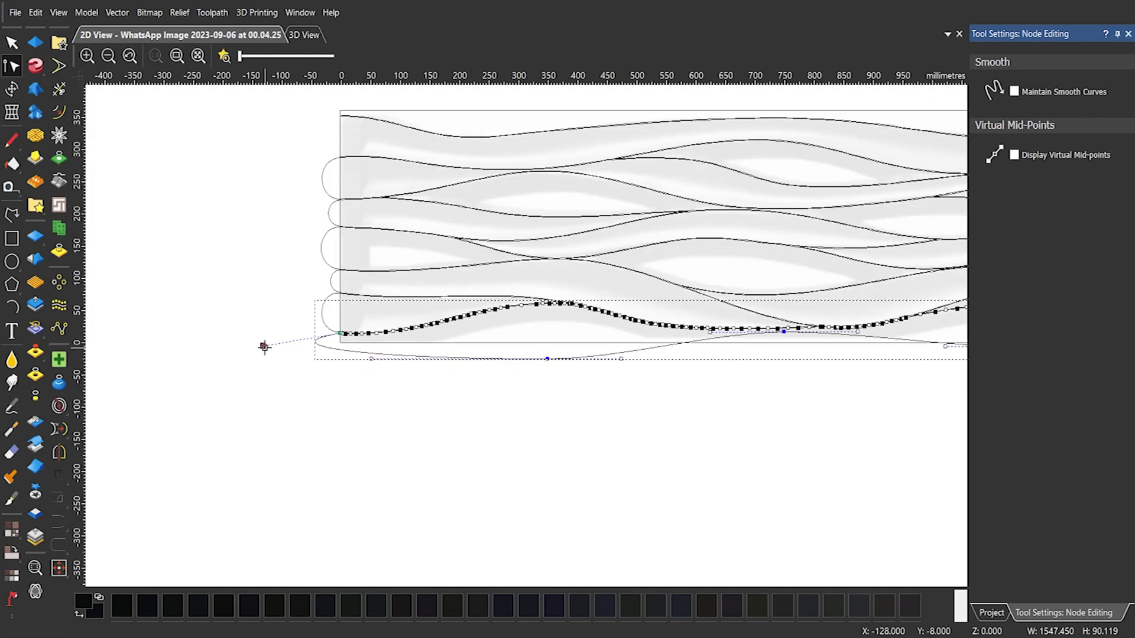
scroll(384, 353, "down", 2)
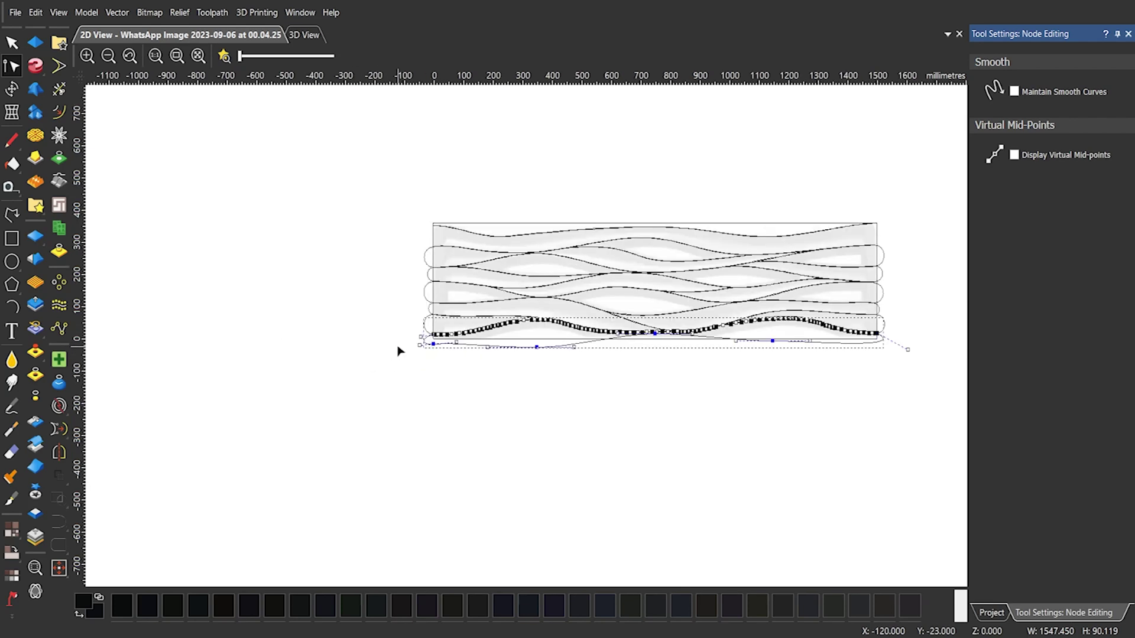
- Remove the extra node from the bottom closing curve's right half and reshape its bulge around the panel's lower right corner
scroll(401, 336, "up", 4)
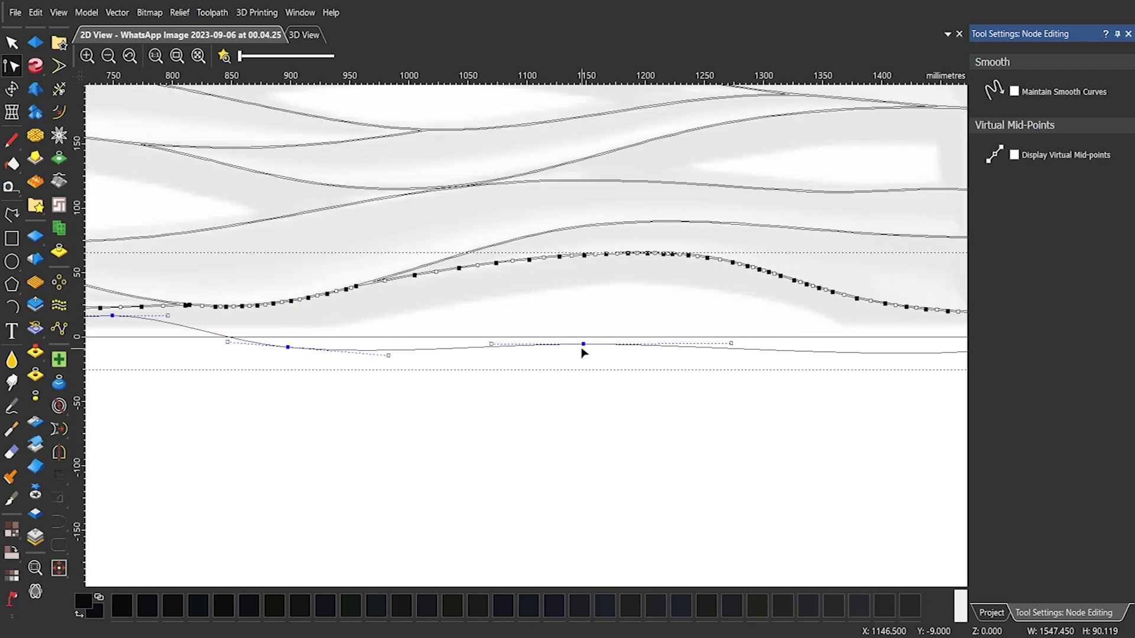
key("d")
left_click_drag(389, 355, 512, 387)
scroll(512, 387, "down", 1)
scroll(812, 402, "up", 1)
key("i")
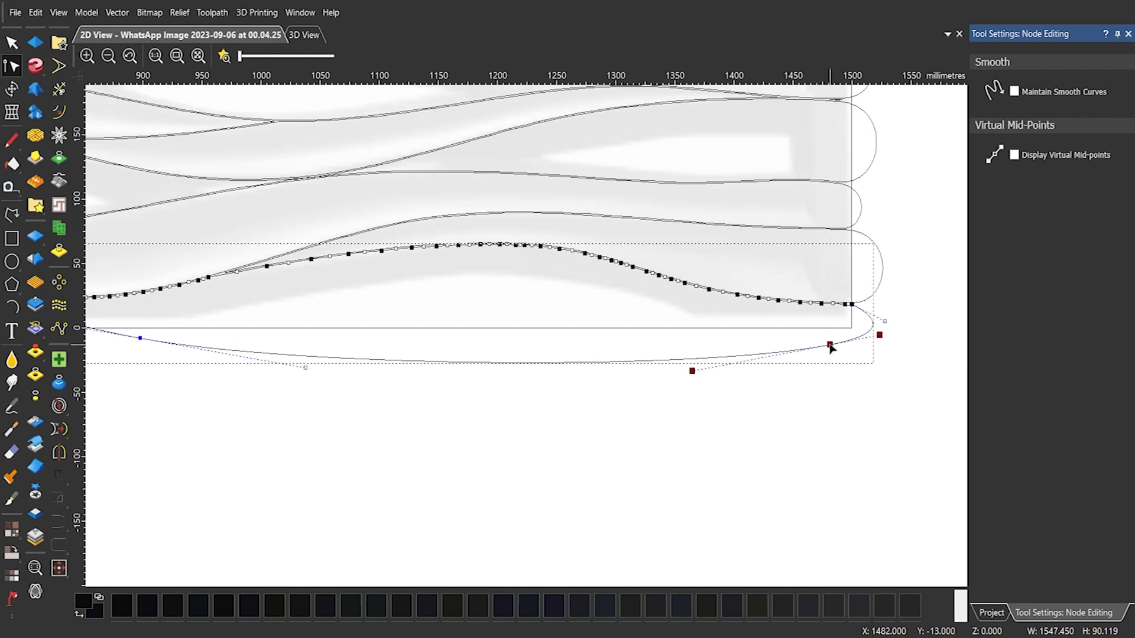
left_click_drag(830, 344, 894, 304)
scroll(736, 335, "down", 1)
scroll(519, 306, "up", 2)
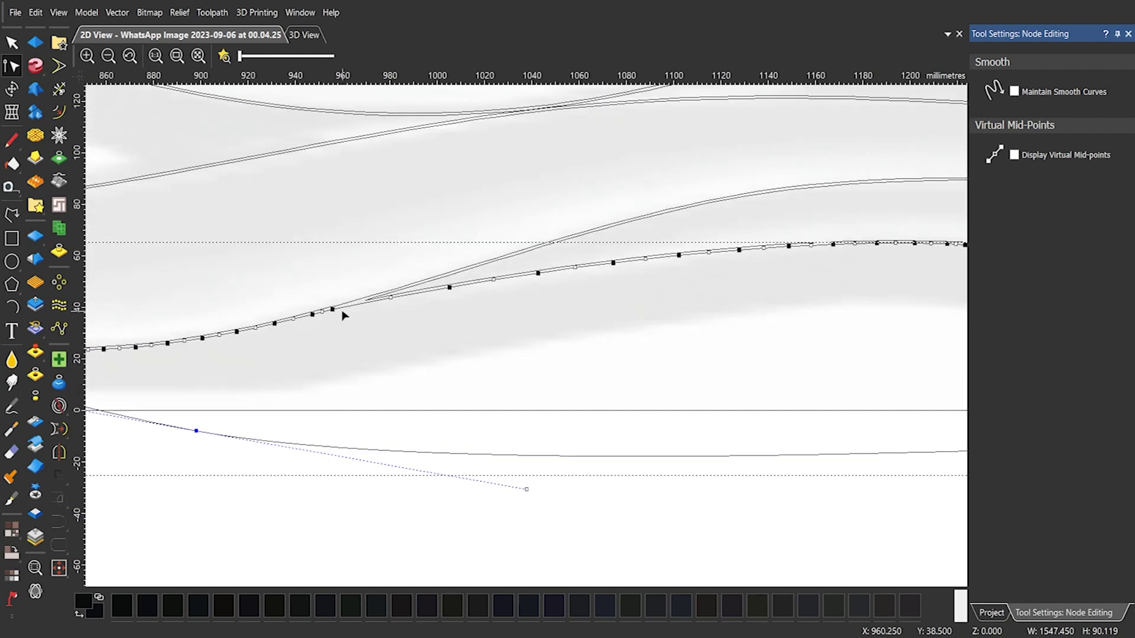
- Clean up the stray nodes where the lower-left strand outlines branch, near X 391, Y 61 mm
scroll(553, 299, "down", 4)
scroll(532, 299, "up", 2)
scroll(484, 307, "down", 3)
scroll(440, 319, "up", 4)
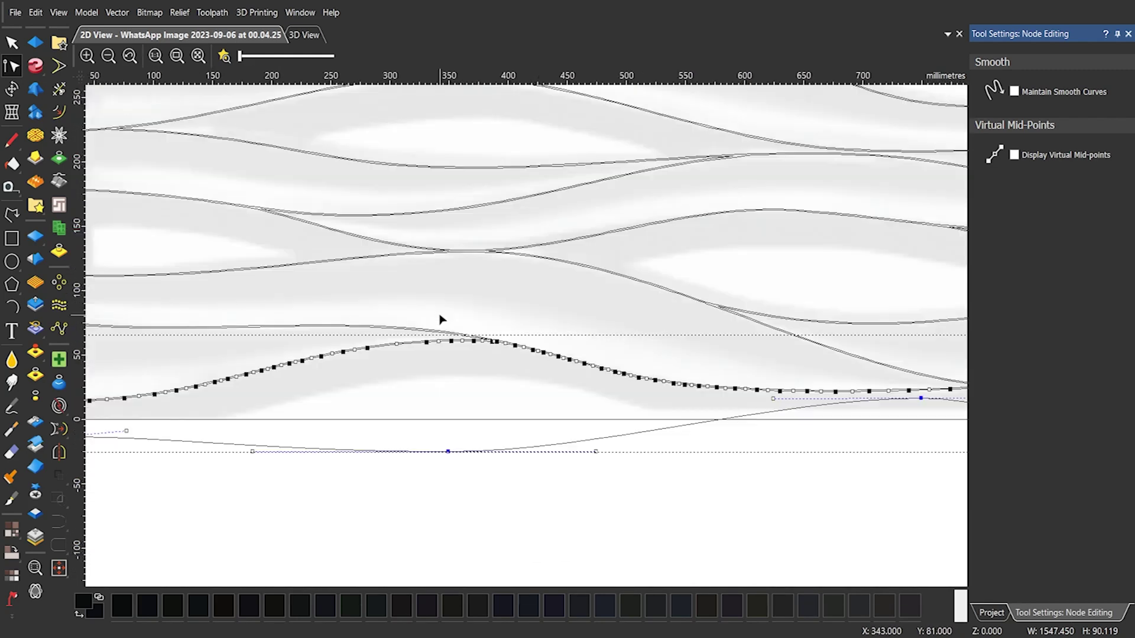
scroll(617, 325, "up", 8)
left_click(670, 286)
middle_click_drag(718, 272, 586, 396)
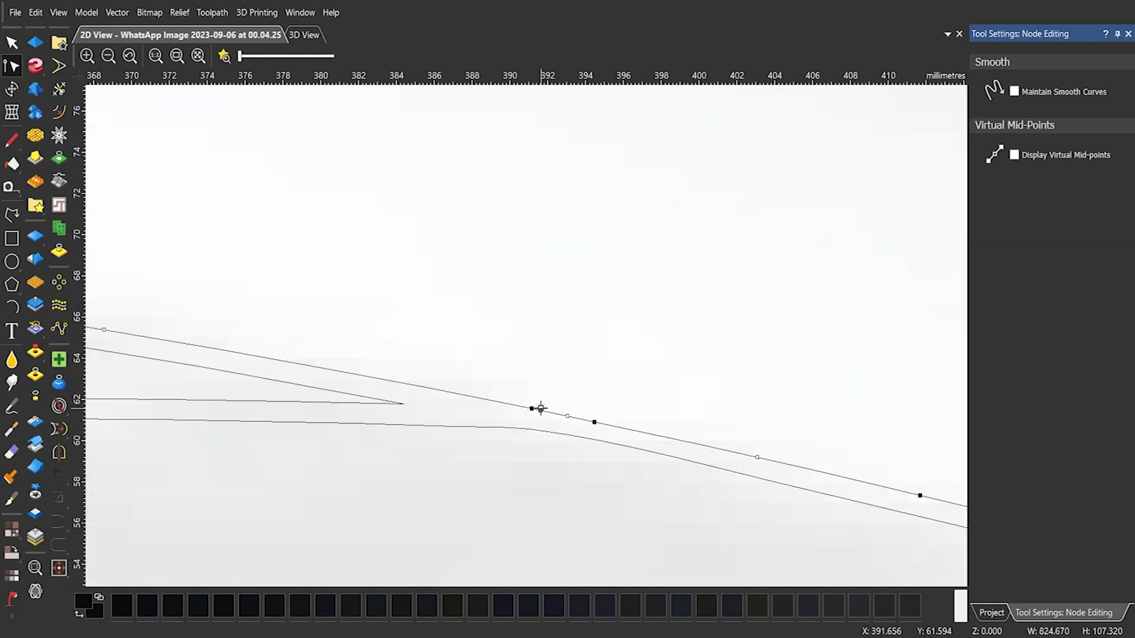
scroll(530, 337, "down", 8)
scroll(735, 307, "up", 9)
scroll(757, 276, "up", 4)
scroll(523, 341, "down", 9)
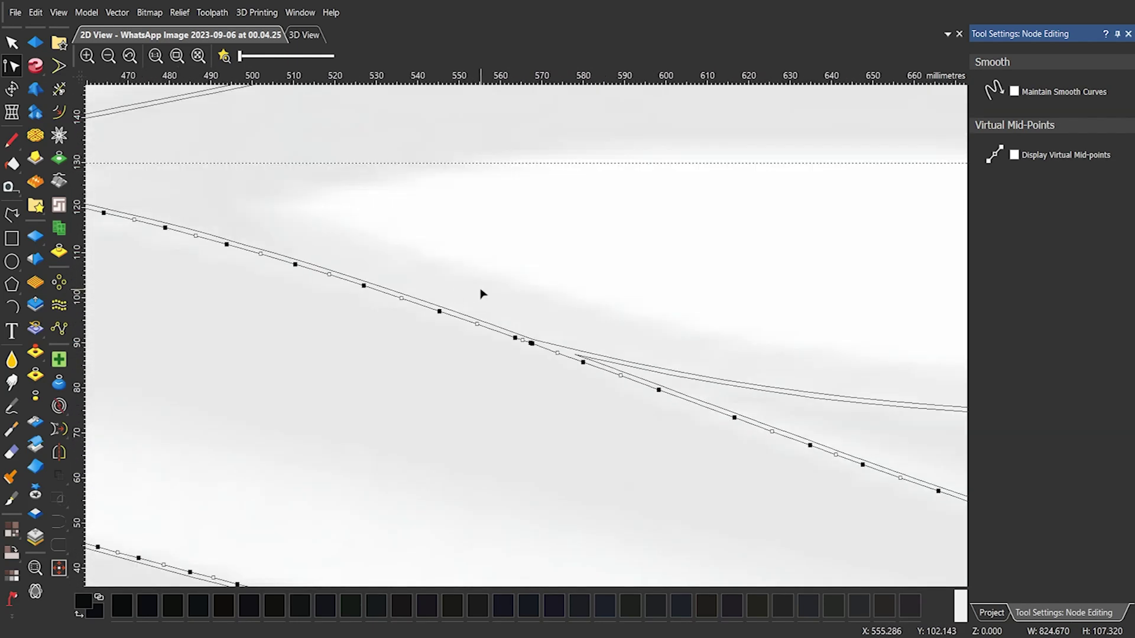
- Tidy the nodes at the lower strand junctions through the middle of the panel, including the fork near X 960 mm
scroll(482, 294, "down", 4)
scroll(620, 373, "up", 6)
scroll(632, 366, "down", 4)
scroll(387, 390, "up", 4)
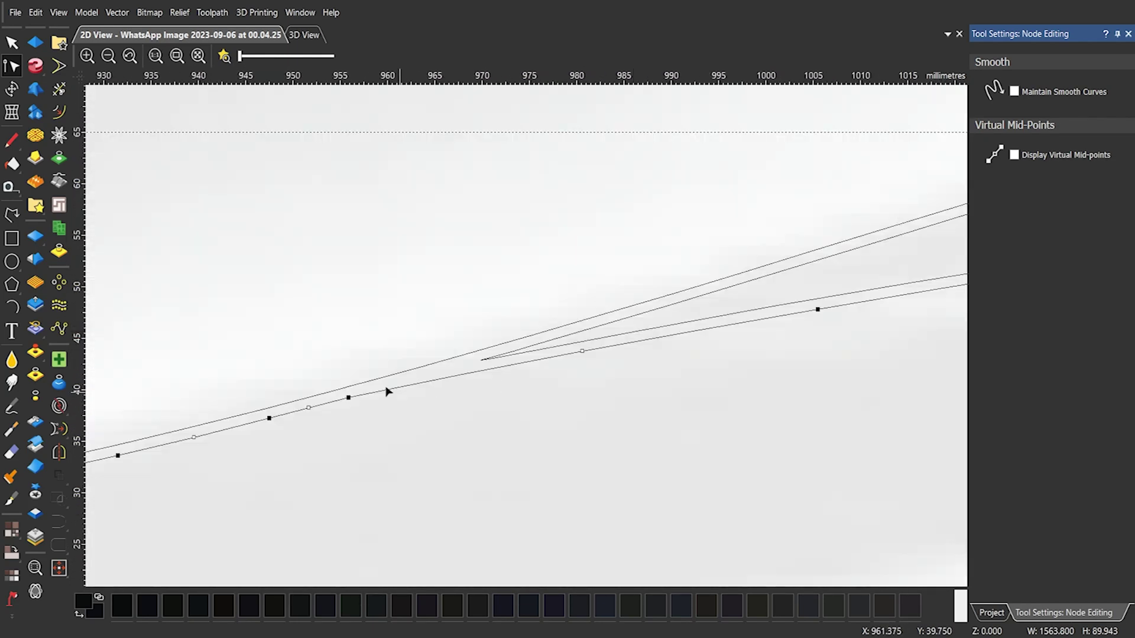
scroll(489, 363, "down", 4)
scroll(556, 294, "up", 3)
scroll(555, 294, "down", 4)
scroll(537, 256, "up", 5)
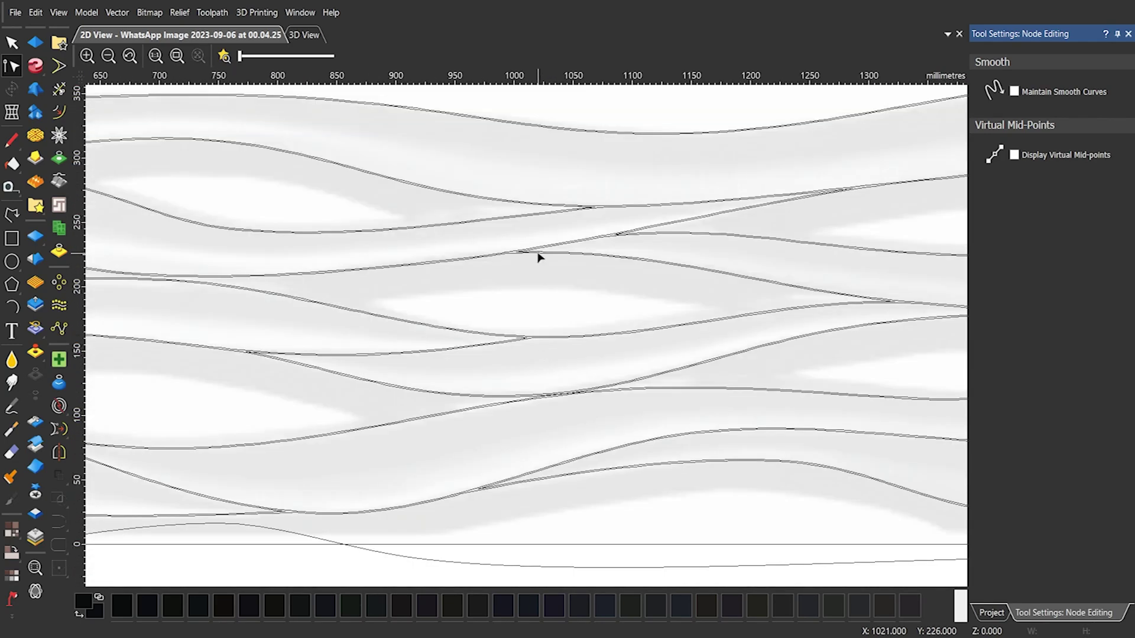
- Clean up the small kink where the middle strand outlines meet, near X 1017, Y 161 mm
left_click(286, 283)
scroll(405, 420, "up", 3)
scroll(278, 437, "up", 3)
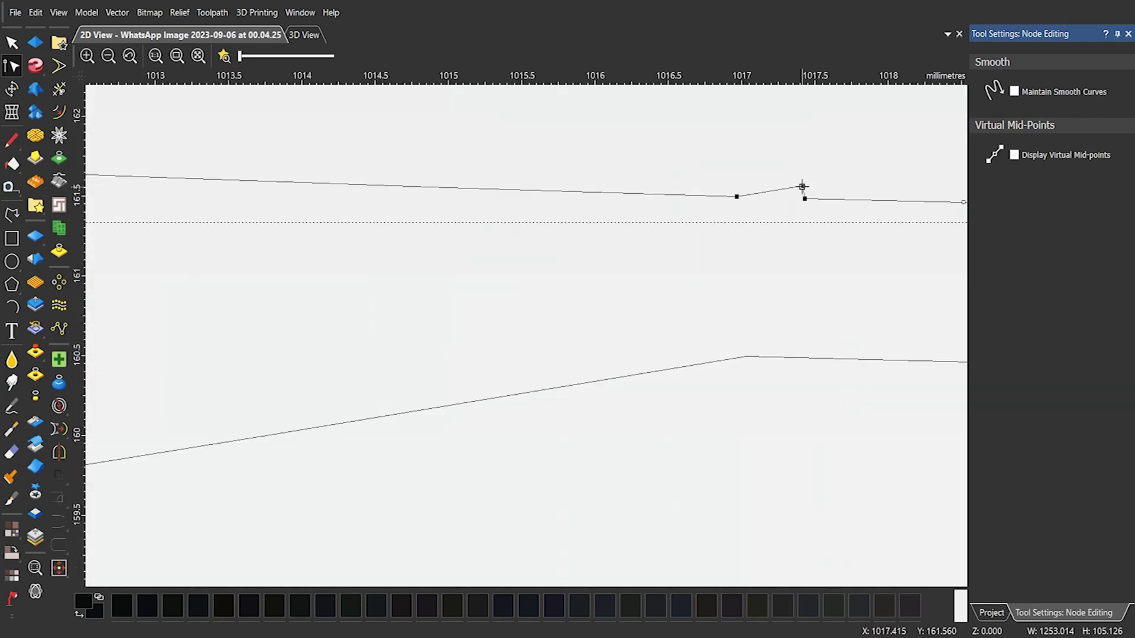
scroll(802, 187, "down", 7)
scroll(628, 299, "up", 4)
left_click(795, 259)
scroll(795, 258, "up", 2)
scroll(795, 259, "down", 4)
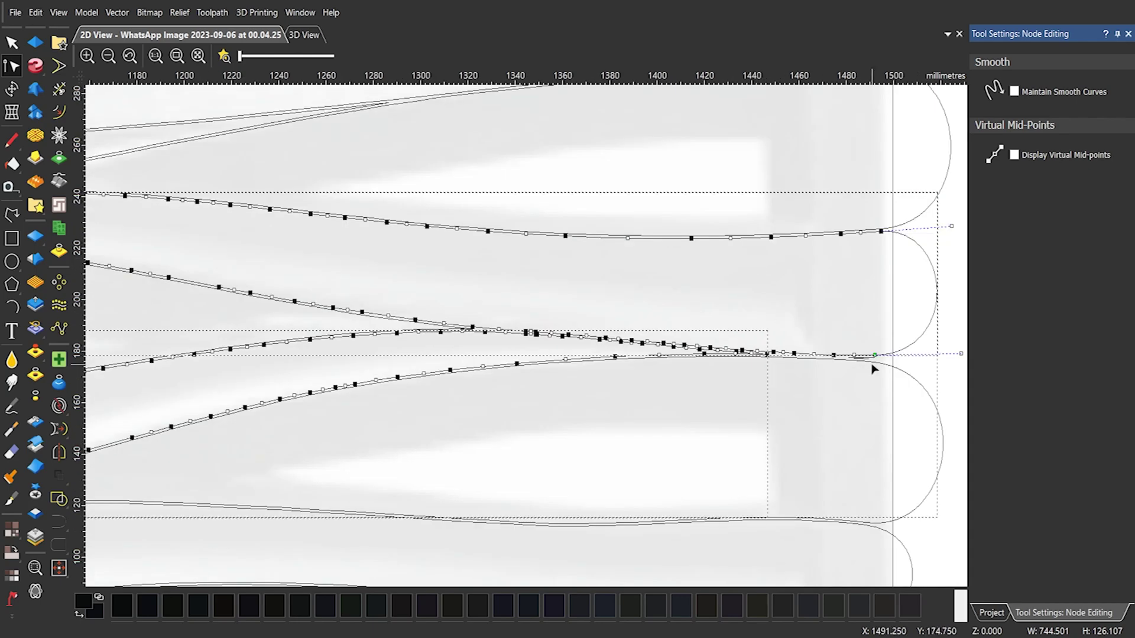
- Delete the stray node where the middle strand outlines converge near the panel's right edge
scroll(853, 362, "up", 2)
left_click(825, 345)
key("Delete")
scroll(518, 334, "down", 3)
scroll(350, 190, "up", 3)
scroll(532, 329, "down", 3)
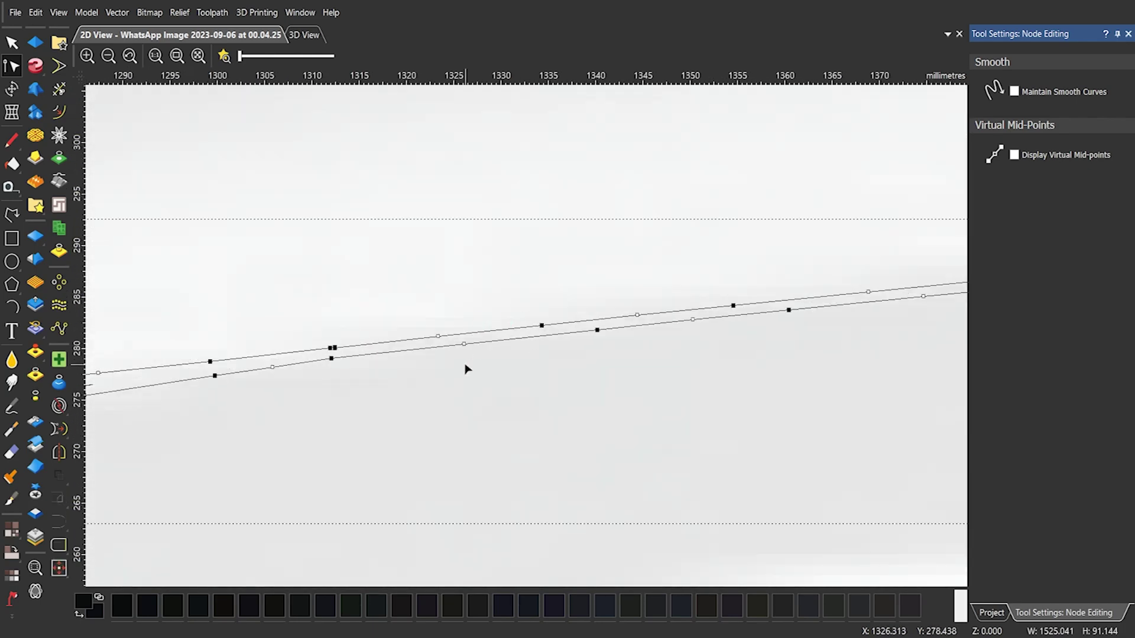
- Remove the redundant nodes where the upper strand outlines run together in the panel's right half
scroll(303, 343, "up", 5)
scroll(762, 401, "down", 10)
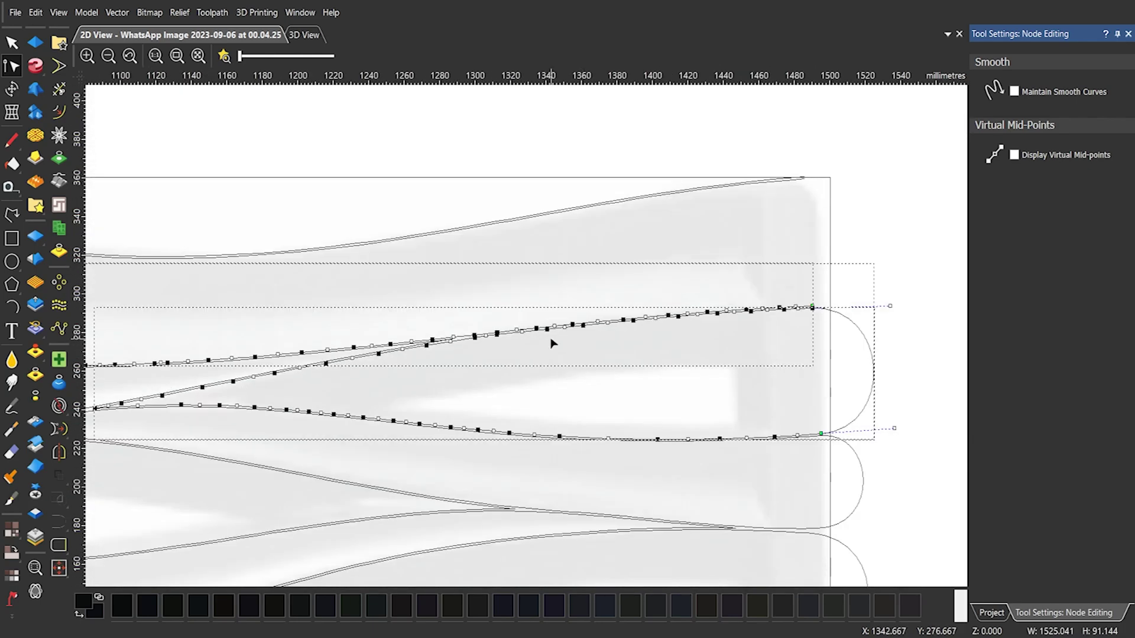
scroll(299, 368, "up", 4)
middle_click_drag(367, 306, 481, 296)
scroll(488, 262, "up", 6)
key("d")
scroll(385, 294, "down", 6)
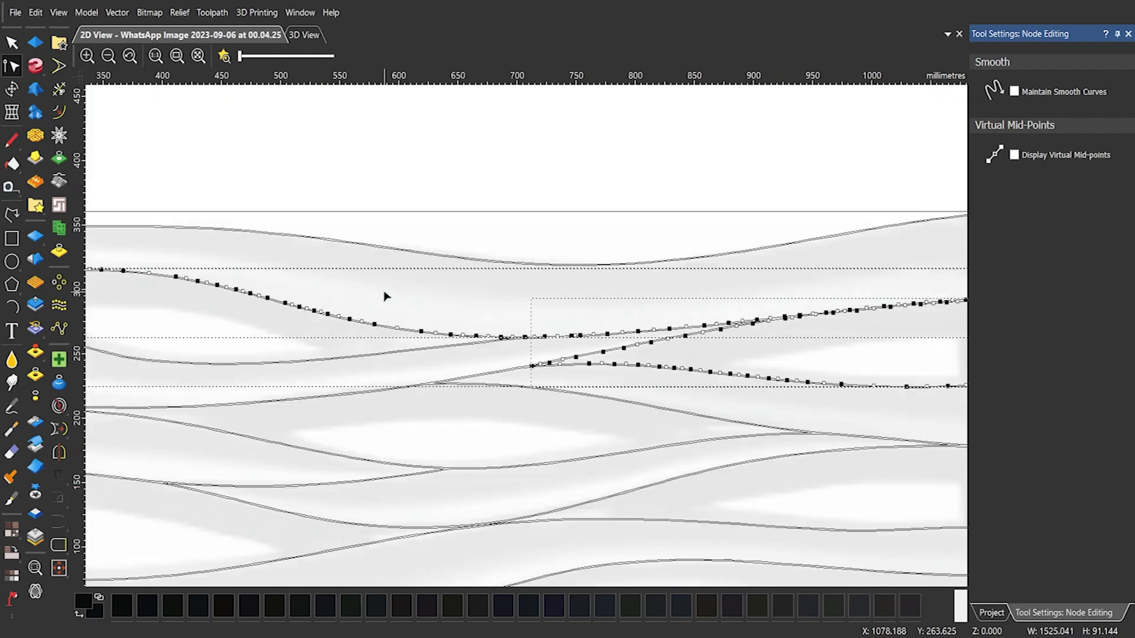
- Clean up the kinked nodes at the upper strand junctions in the panel's left half, including near X 452, Y 284 mm
scroll(214, 305, "up", 6)
left_click(185, 279)
scroll(184, 279, "up", 1)
left_click(190, 235)
scroll(190, 235, "down", 1)
middle_click_drag(339, 228, 575, 344)
scroll(465, 482, "down", 13)
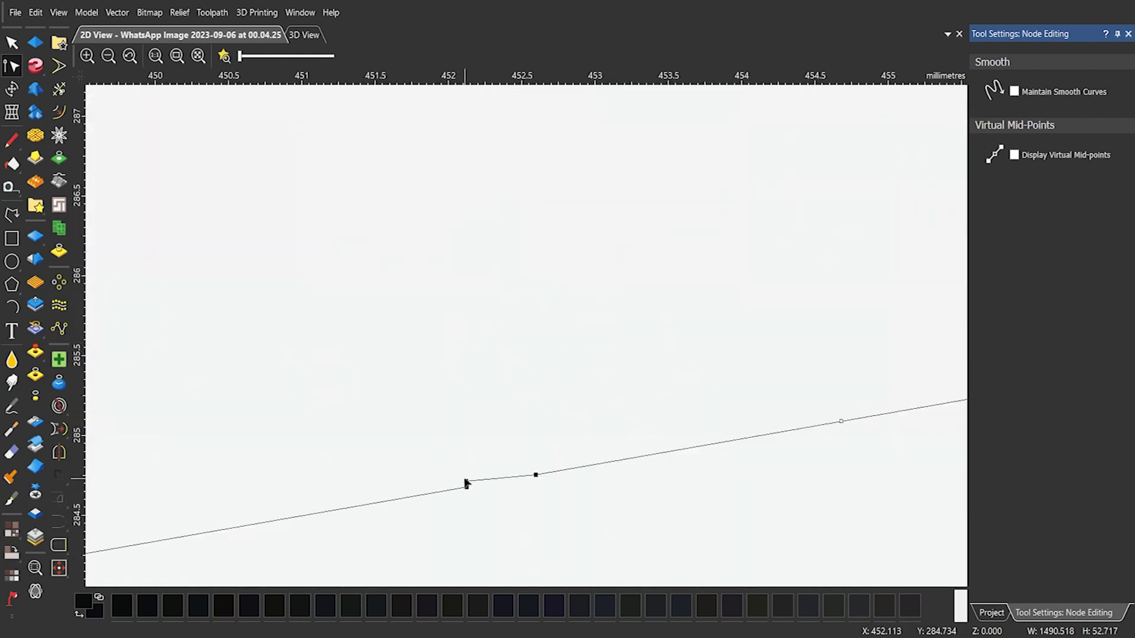
- Tidy the clustered nodes where the upper-left strand outlines fork, near X 60, Y 226 mm
scroll(390, 408, "up", 8)
scroll(578, 273, "up", 6)
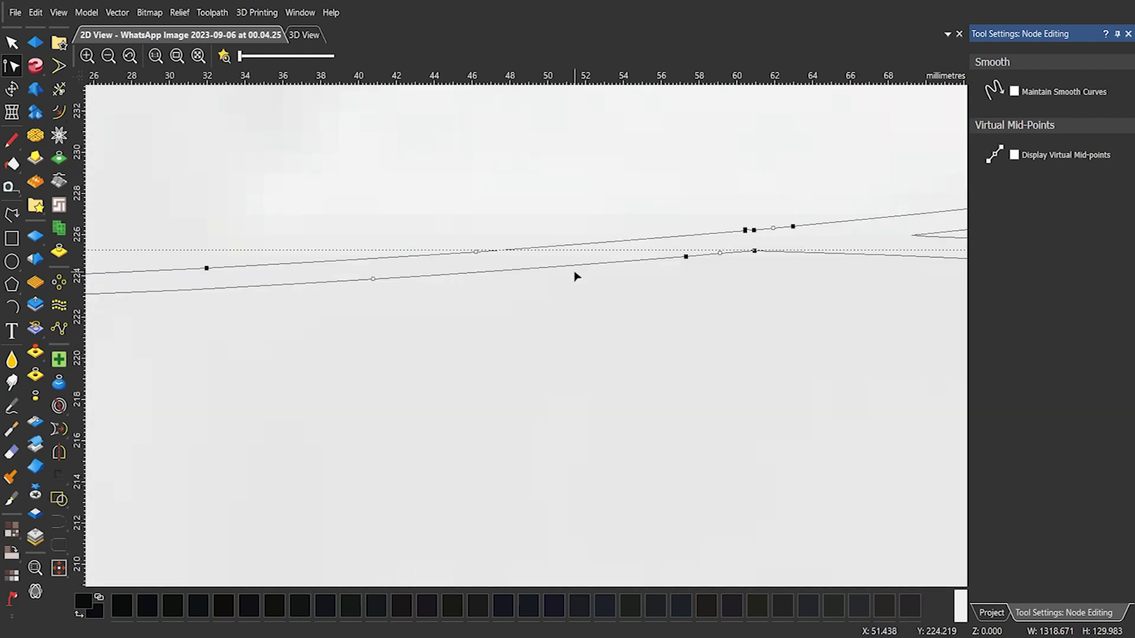
scroll(412, 274, "down", 8)
scroll(592, 495, "up", 2)
scroll(620, 444, "down", 2)
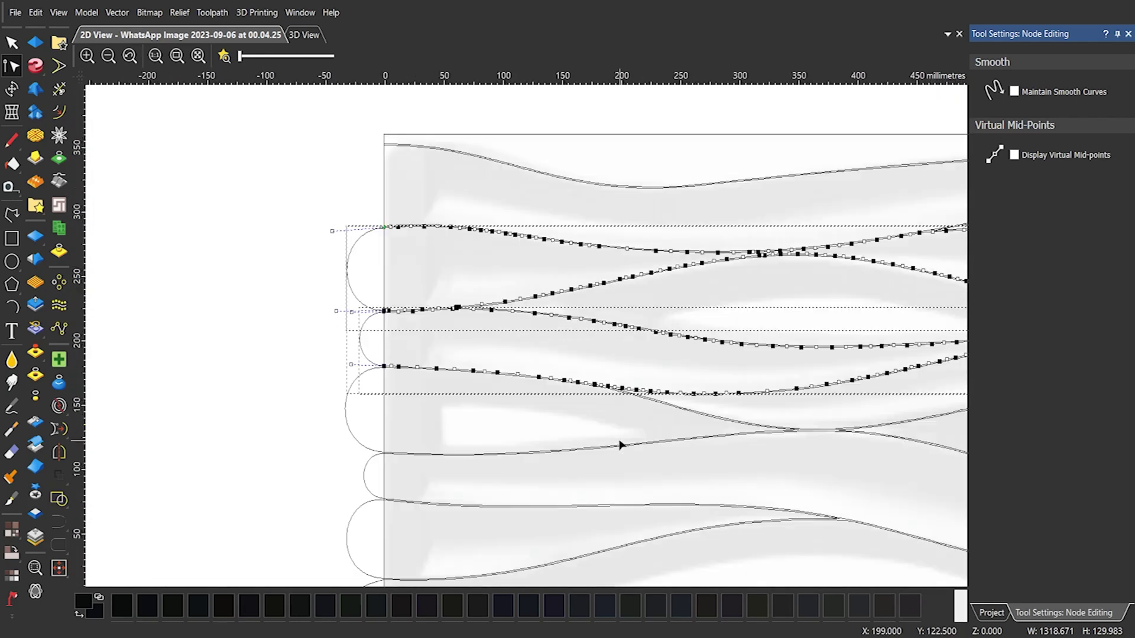
- Select the remaining lower-left strand outlines and clean up the nodes at their junctions
left_click(619, 444)
scroll(620, 442, "up", 1)
left_click(468, 464)
scroll(527, 338, "down", 3)
scroll(703, 397, "up", 4)
left_click(362, 375)
scroll(384, 314, "down", 4)
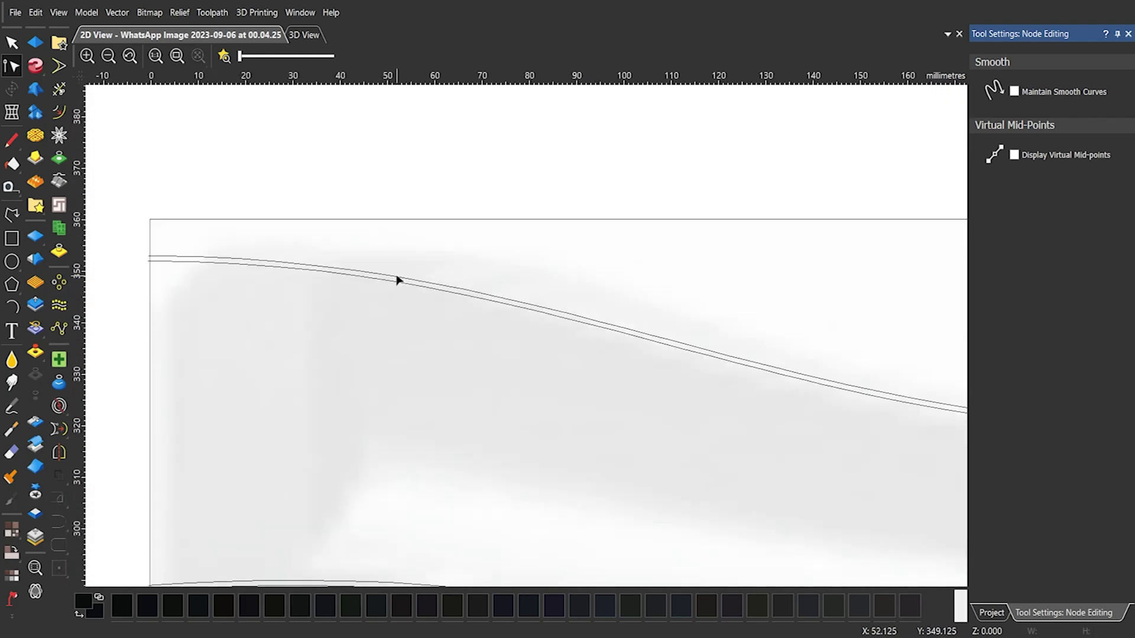
- Close the uppermost strand outline and the wavy line along the panel's top edge with smooth curves
key("n")
scroll(268, 400, "down", 2)
left_click(59, 522)
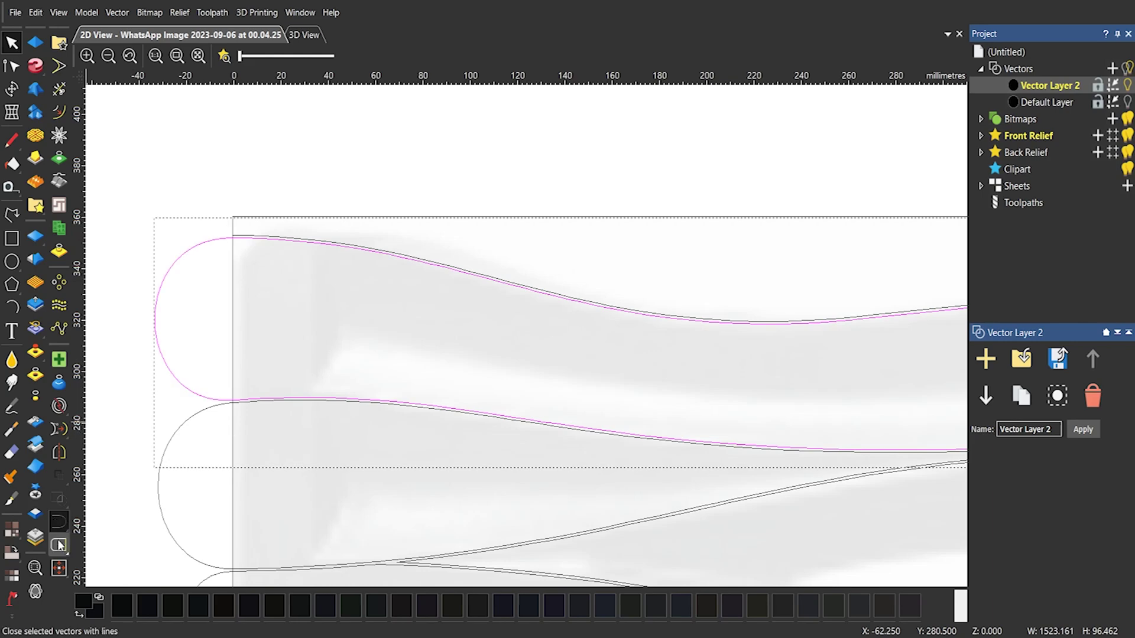
scroll(587, 463, "down", 2)
scroll(739, 261, "up", 1)
left_click(679, 282)
scroll(484, 238, "down", 1)
scroll(487, 244, "down", 3)
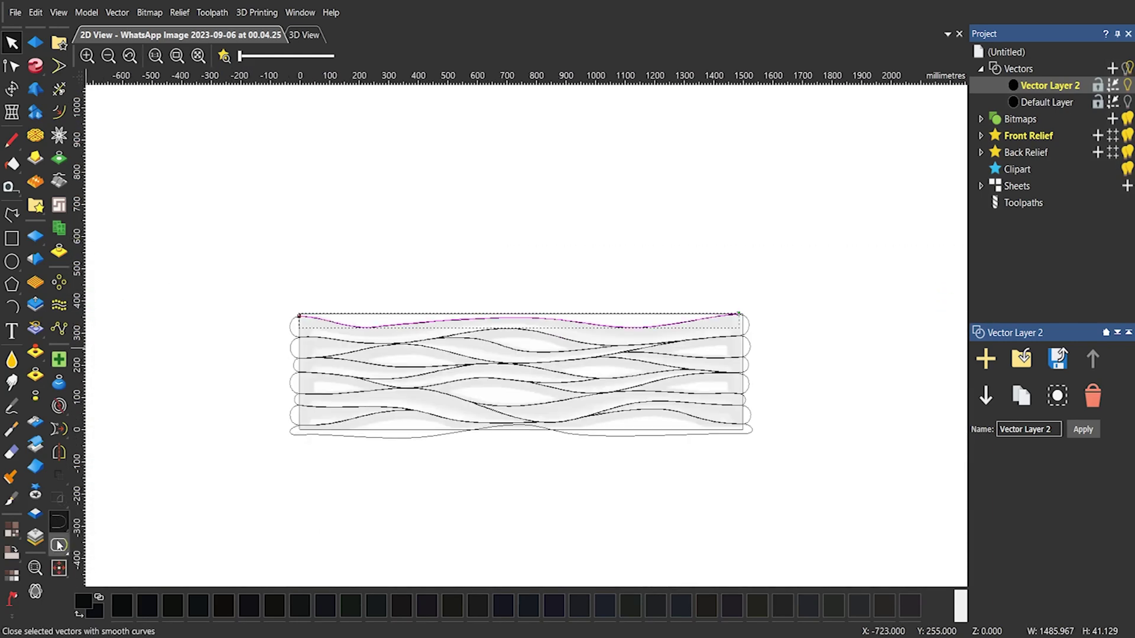
- Add nodes to the top outline's closing curve and raise its left half above the panel's upper edge
key("n")
scroll(437, 298, "up", 6)
key("b")
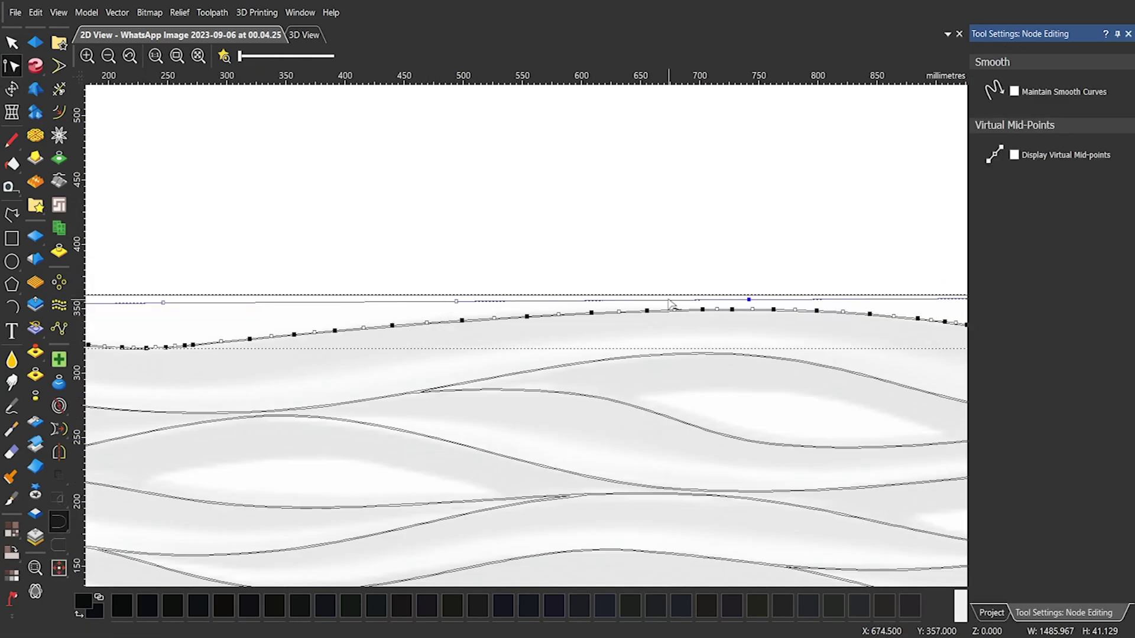
key("m")
scroll(375, 302, "down", 1)
scroll(289, 319, "up", 1)
left_click_drag(255, 323, 56, 271)
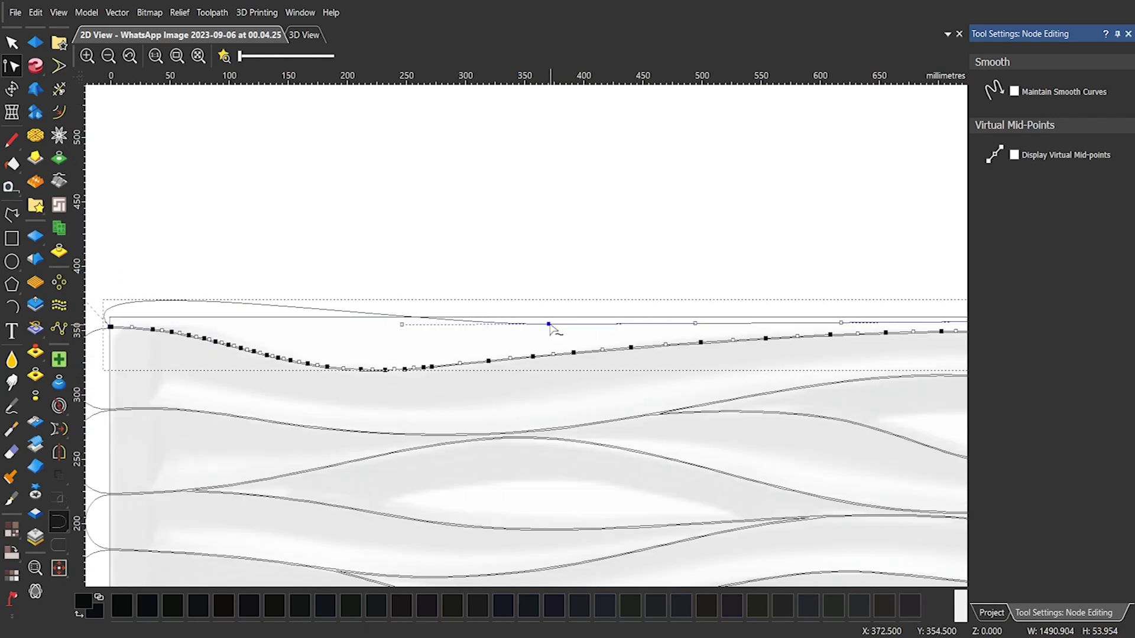
left_click_drag(549, 323, 545, 302)
left_click_drag(687, 304, 389, 296)
scroll(389, 302, "down", 2)
- Lift the middle nodes of the top closing curve and bulge its right end above the panel's upper right corner
scroll(390, 302, "down", 1)
scroll(814, 330, "up", 1)
left_click_drag(470, 334, 469, 325)
left_click_drag(245, 329, 238, 321)
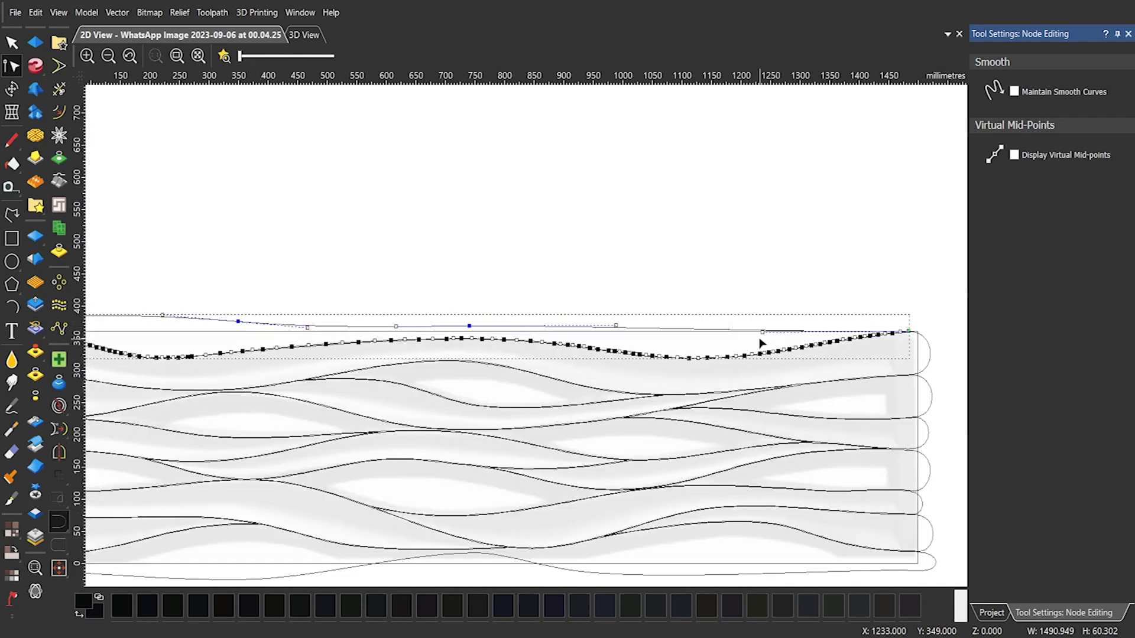
left_click_drag(762, 332, 959, 264)
scroll(532, 308, "down", 2)
key("Escape")
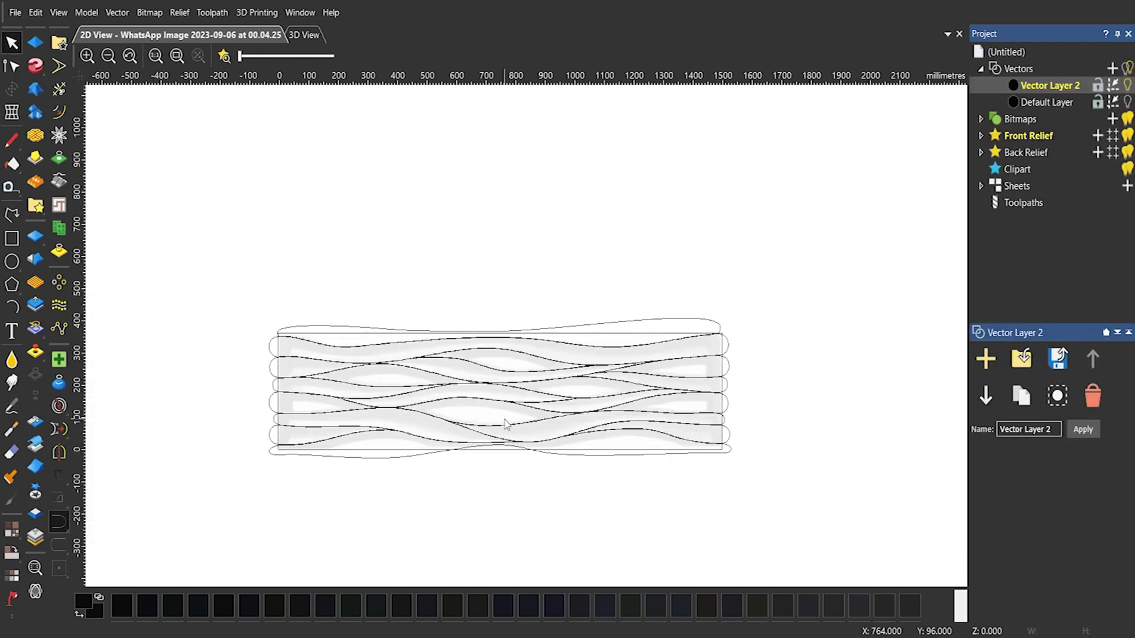
- Select all the strand outlines and fit smooth curves to them in one operation
middle_click_drag(490, 402, 507, 375)
left_click_drag(321, 484, 727, 263)
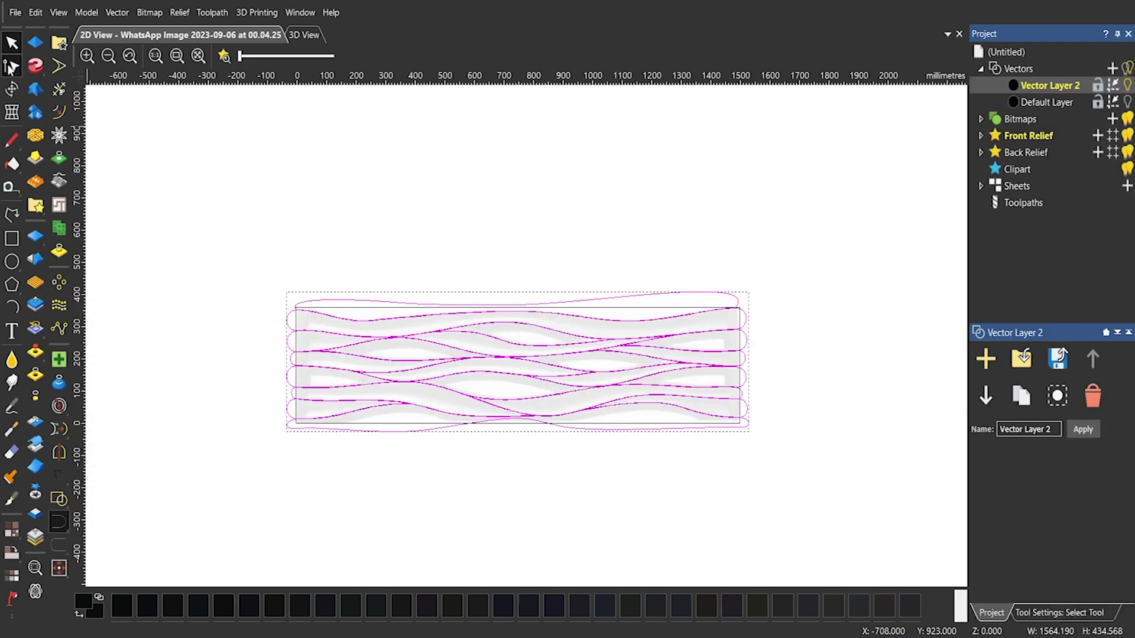
left_click(12, 67)
scroll(381, 350, "up", 2)
left_click(12, 43)
scroll(405, 302, "up", 2)
scroll(301, 250, "down", 6)
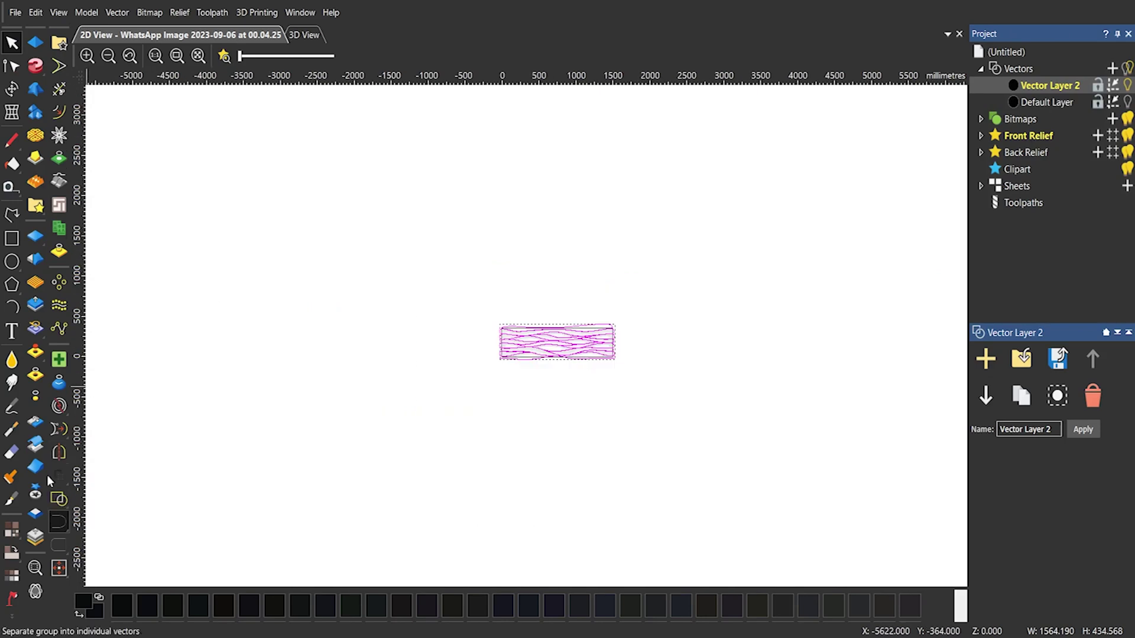
left_click(59, 429)
scroll(582, 343, "up", 2)
scroll(532, 354, "up", 5)
scroll(501, 347, "down", 4)
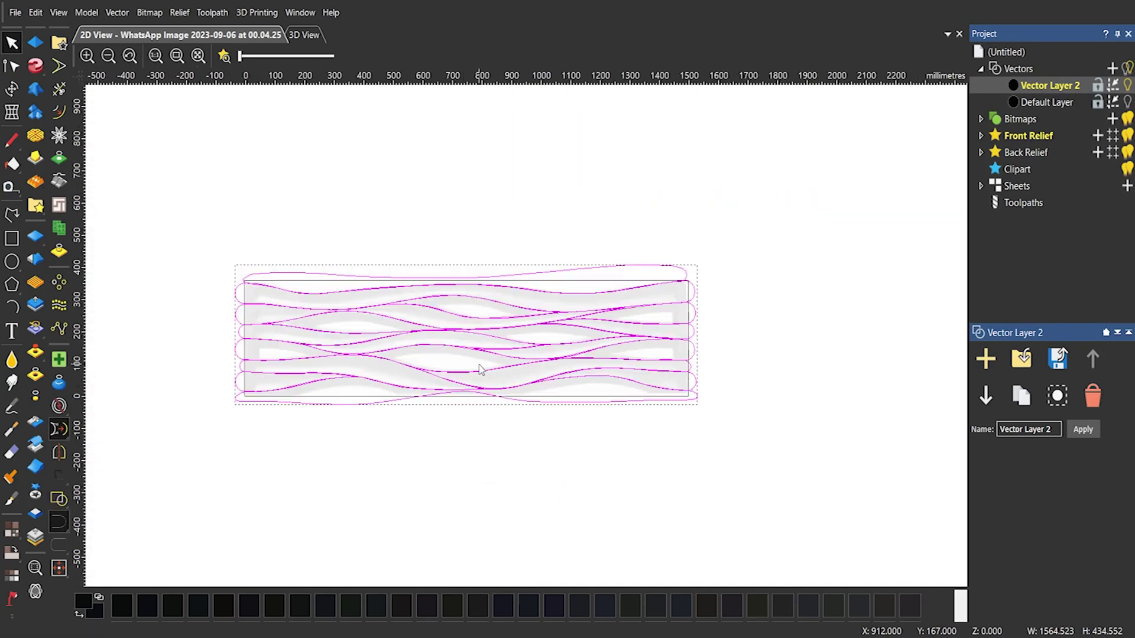
scroll(311, 328, "up", 2)
scroll(532, 213, "down", 2)
scroll(663, 339, "up", 2)
- Deselect the strand outlines and show the vectors of the Default Layer
left_click(615, 185)
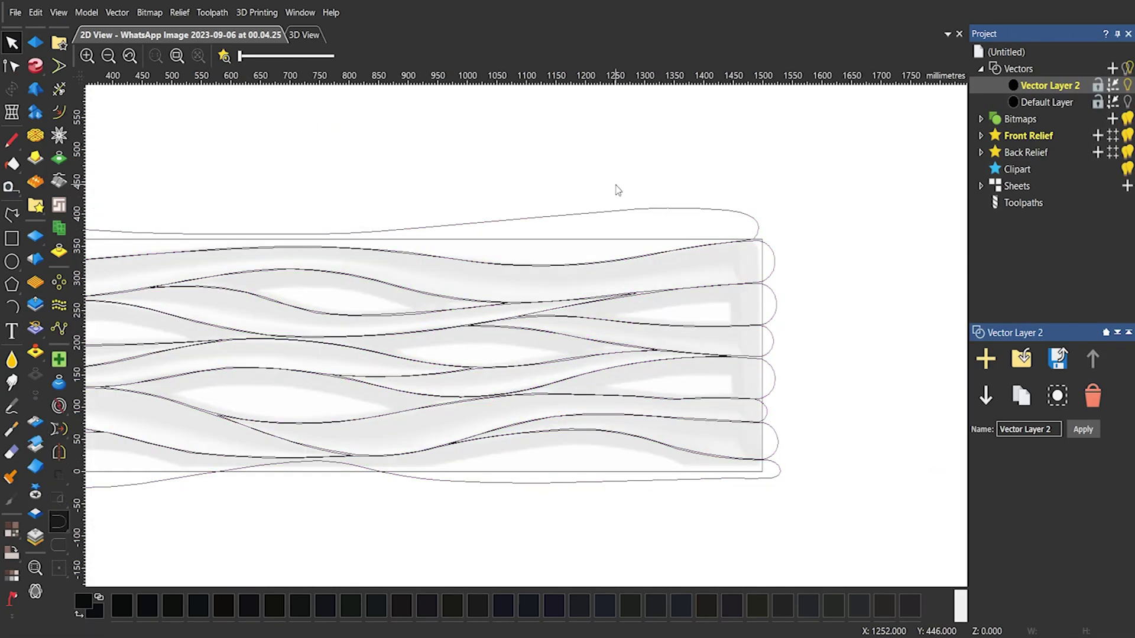
scroll(802, 341, "down", 1)
left_click(1127, 102)
scroll(220, 313, "up", 1)
scroll(207, 305, "down", 1)
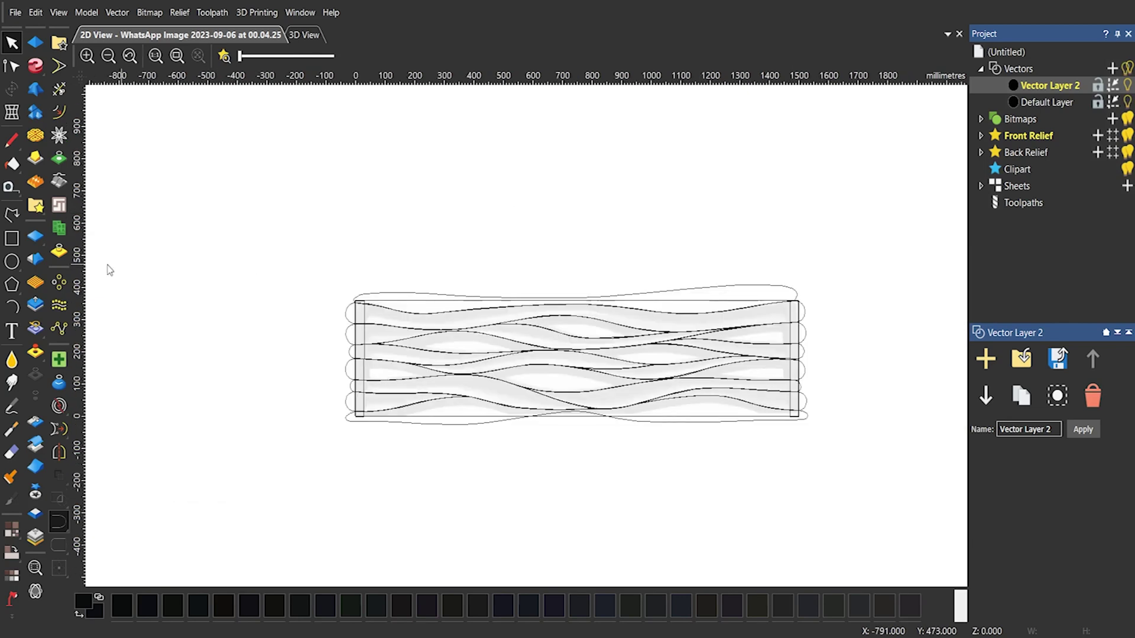
- Create a 1500 × 360 mm rectangle around the panel, centred at X 750, Y 180 mm
left_click(12, 239)
left_click(1040, 155)
type("1500")
key("Tab")
type("360")
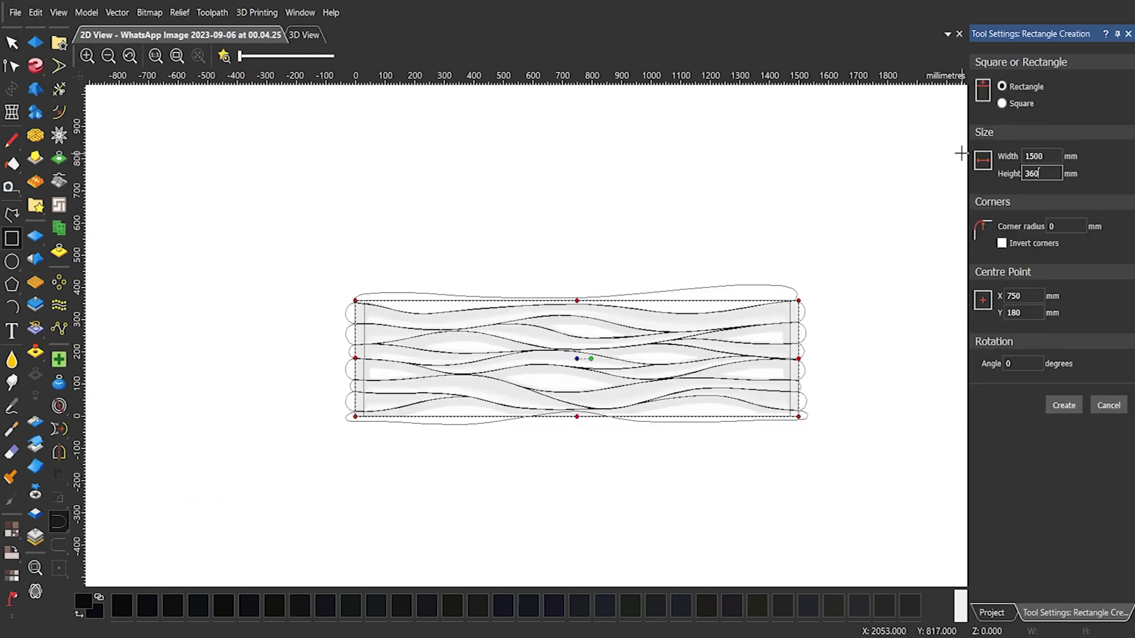
key("Return")
- Give the panel rectangle a plane shape profile with a 30 mm start height, apply it and deselect the rectangle
left_click(35, 42)
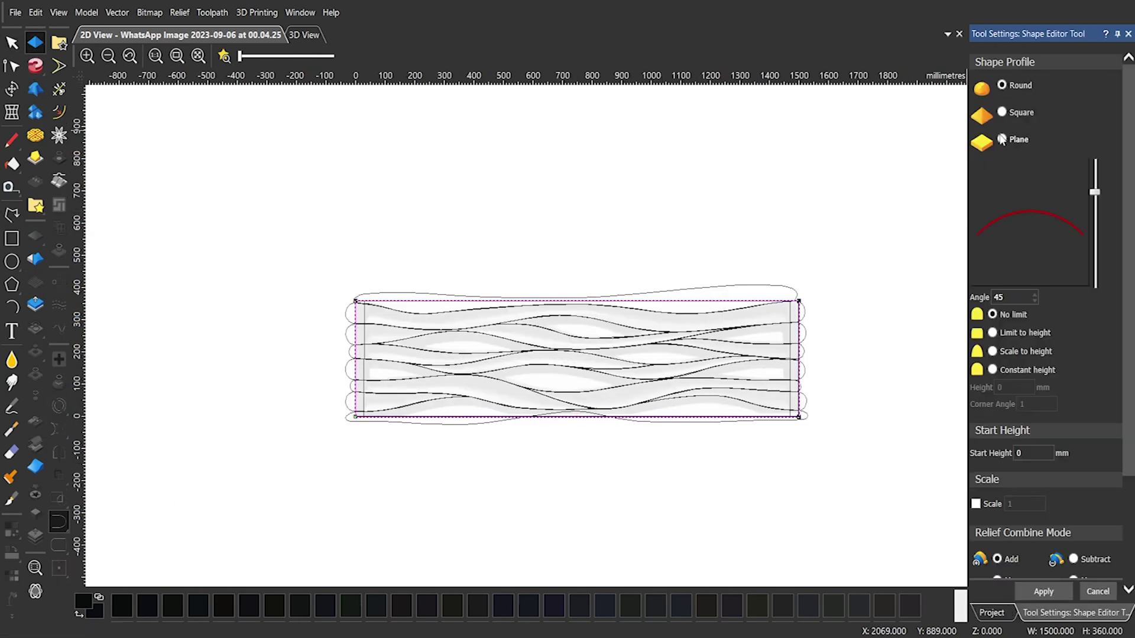
left_click(1001, 139)
left_click_drag(1029, 453, 988, 445)
type("30")
scroll(1097, 498, "down", 3)
left_click(1043, 592)
left_click(891, 552)
scroll(660, 332, "up", 1)
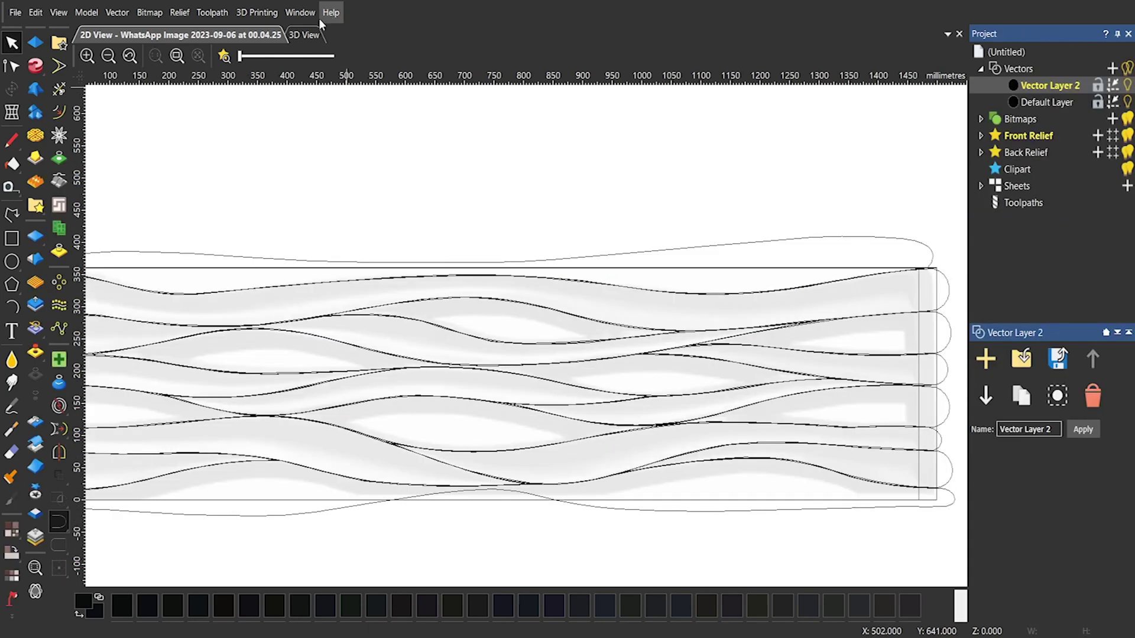
- Switch to the 3D view, select the front relief and display the vectors over it
left_click(305, 35)
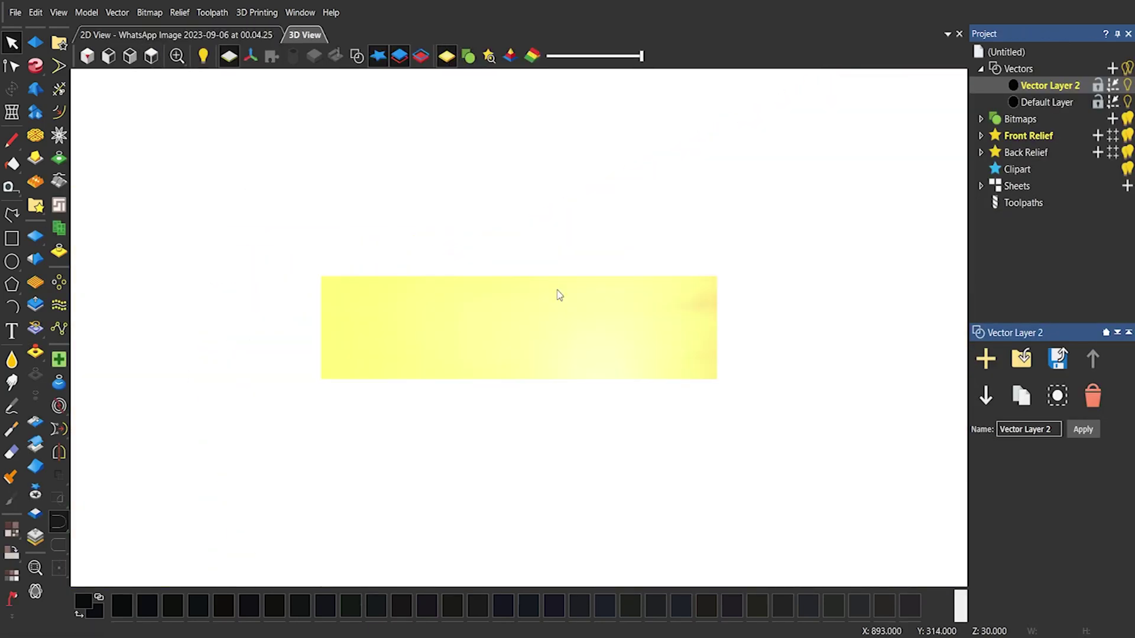
left_click(1027, 135)
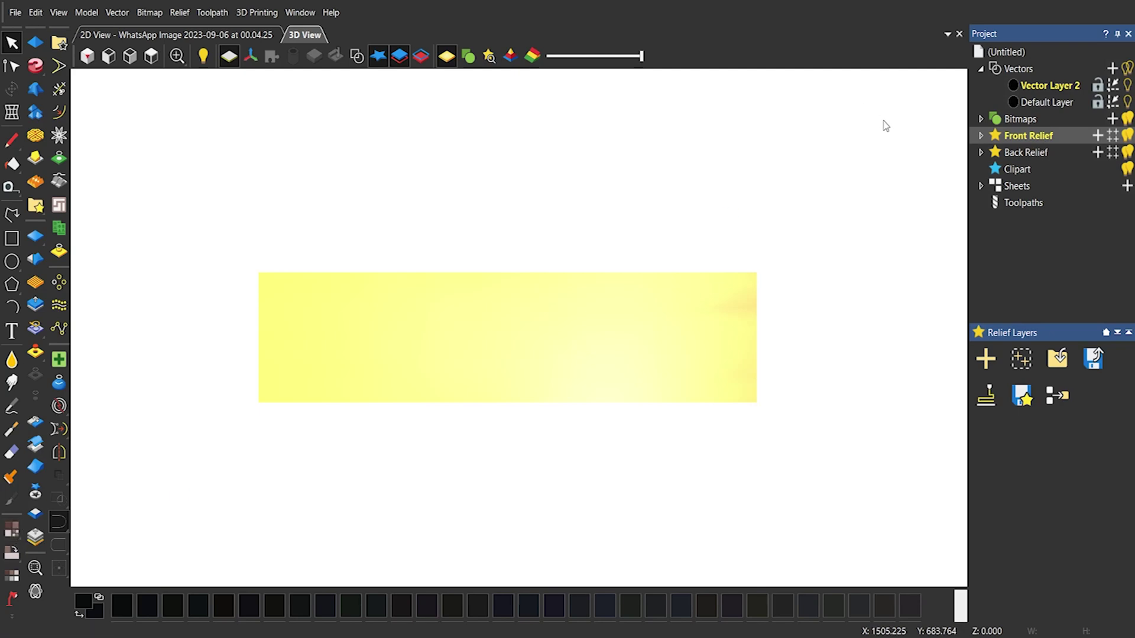
left_click(357, 56)
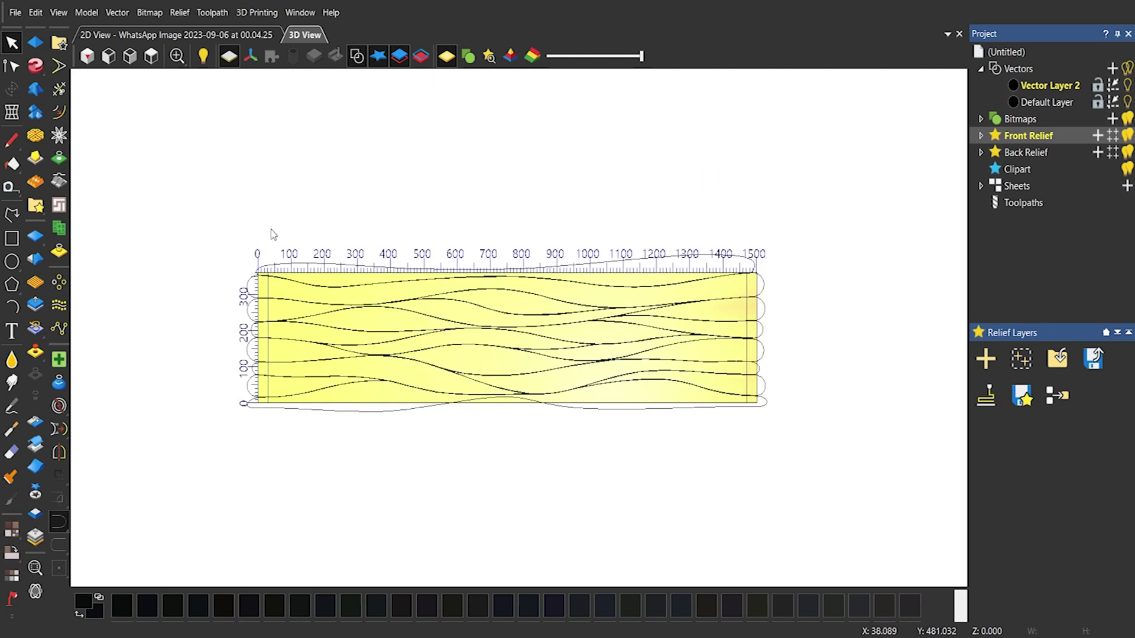
- Select the panel rectangle in the 3D view and confirm its plane profile with the 30 mm start height
scroll(277, 254, "up", 5)
left_click(322, 235)
left_click(35, 43)
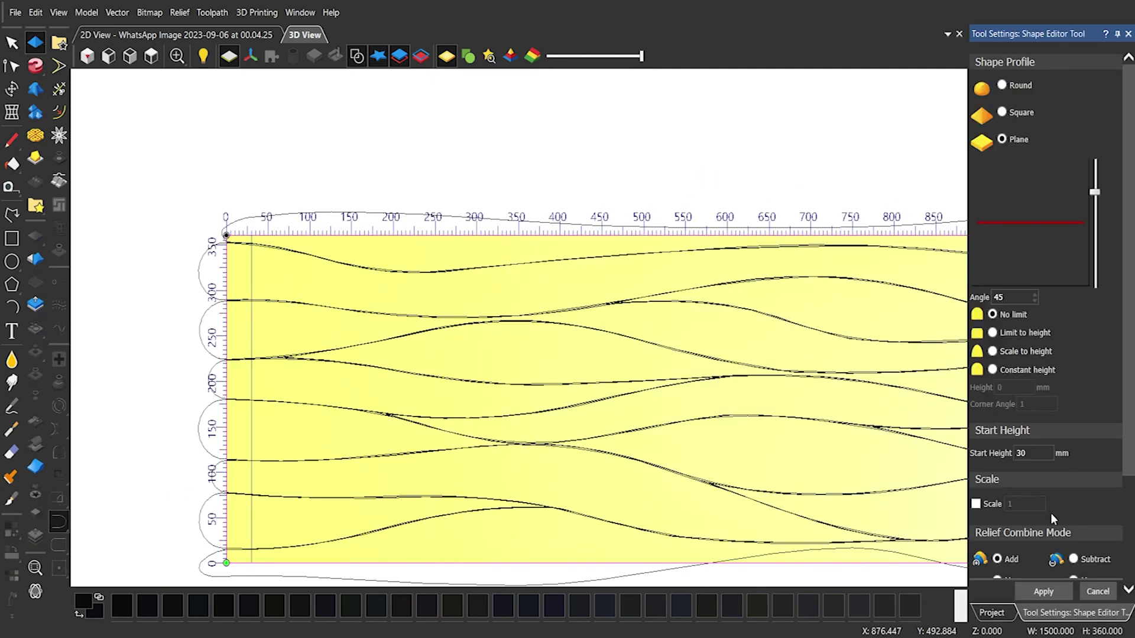
left_click(1056, 592)
left_click(541, 284)
- Select all the strand outlines and give them a round shape profile with an angle of 60 degrees
scroll(550, 279, "down", 3)
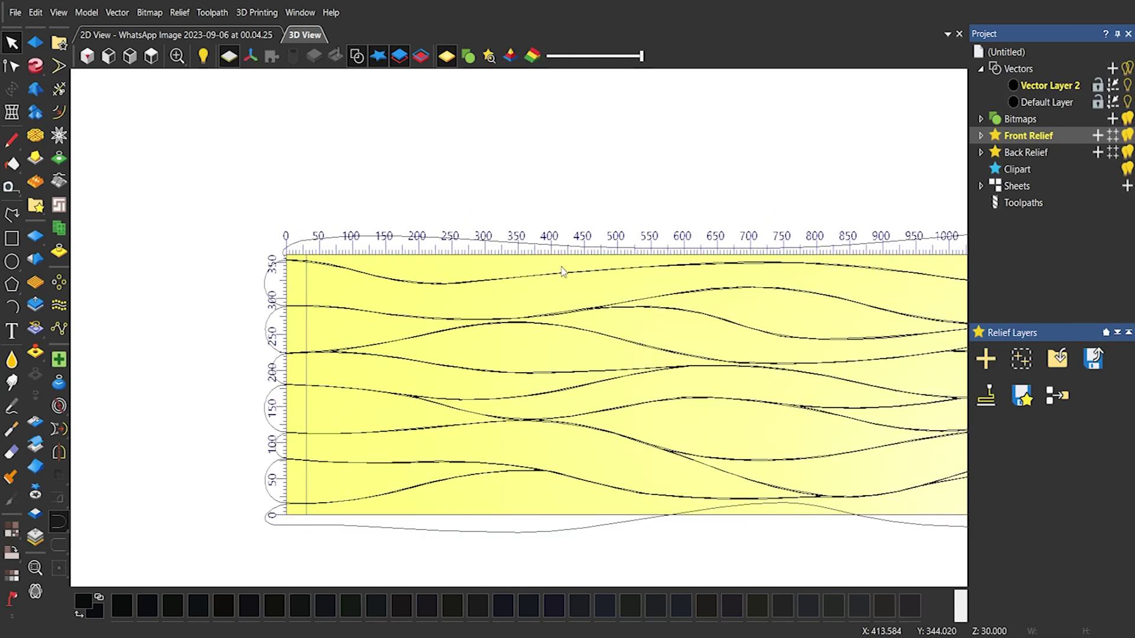
scroll(827, 408, "up", 2)
scroll(827, 408, "down", 2)
left_click_drag(764, 259, 353, 405)
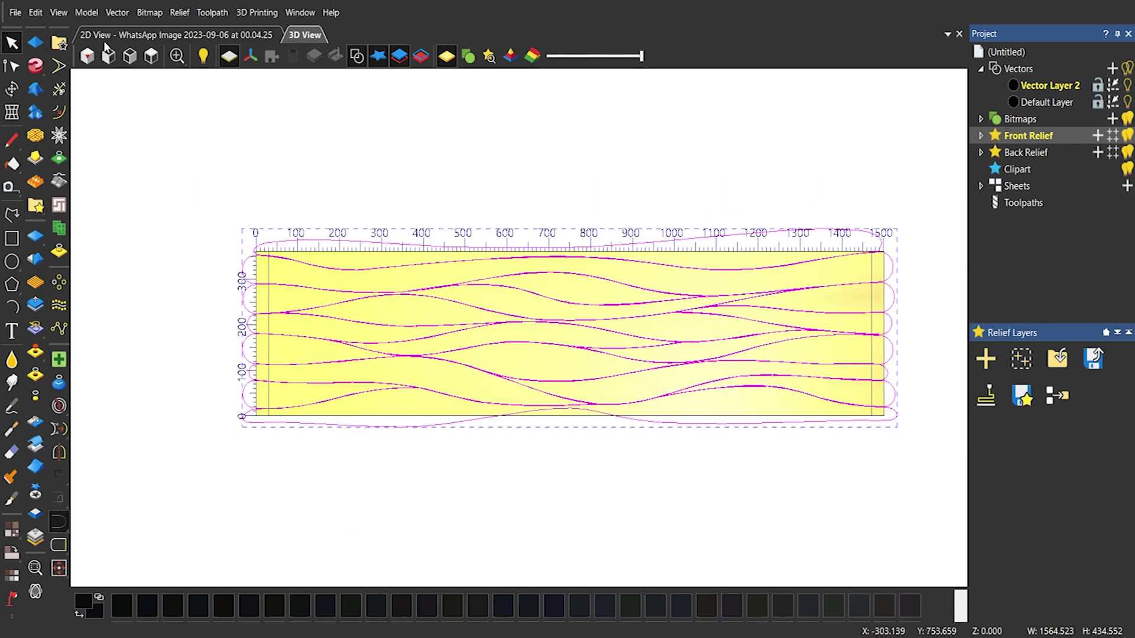
left_click(35, 43)
left_click(1001, 85)
left_click_drag(1023, 297, 967, 295)
type("60")
key("Return")
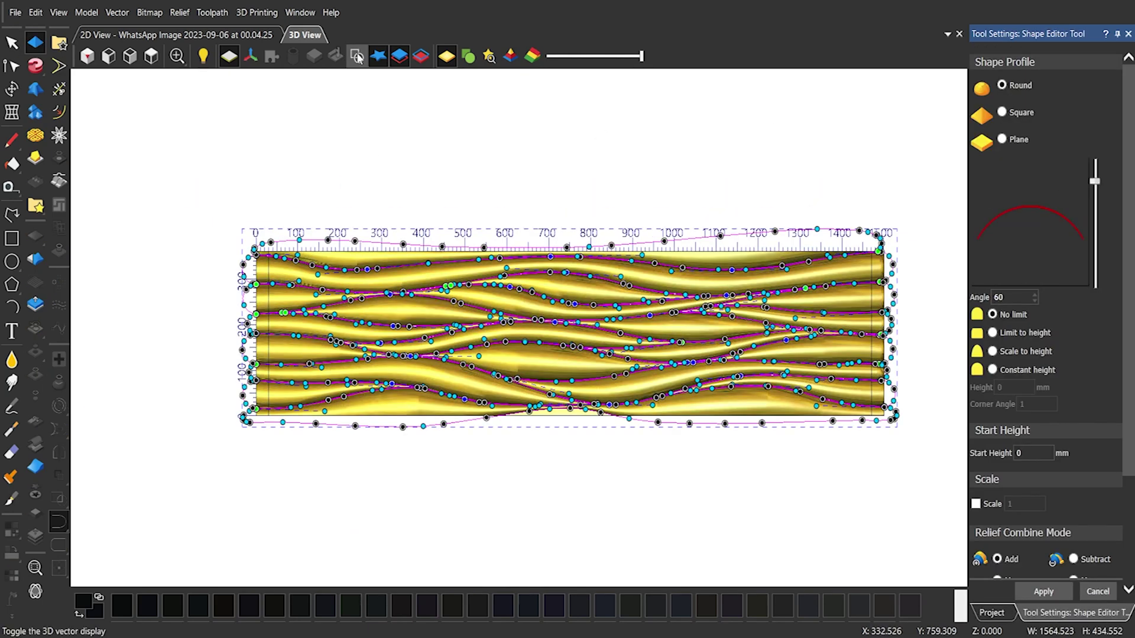
- Hide the vectors and examine the rounded strands from a tilted viewpoint
left_click(356, 56)
scroll(507, 324, "up", 4)
middle_click_drag(506, 324, 497, 365)
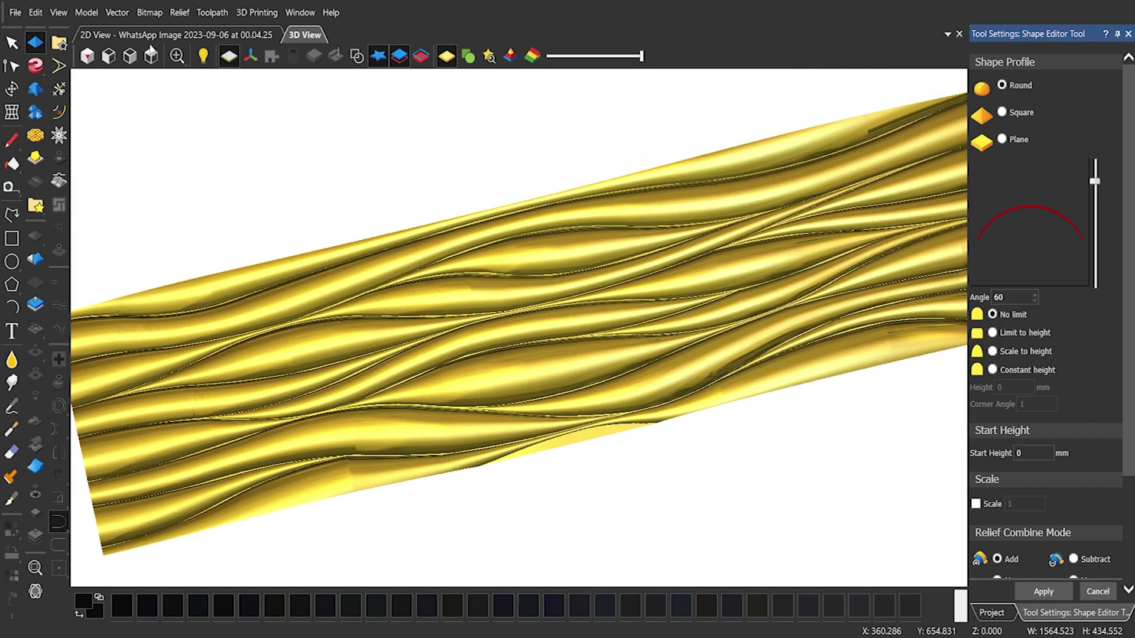
- Show the vectors from above and pull the middle of the bottom outline's closing curve just below the panel's lower edge
left_click(88, 56)
left_click(357, 56)
scroll(520, 382, "down", 1)
key("s")
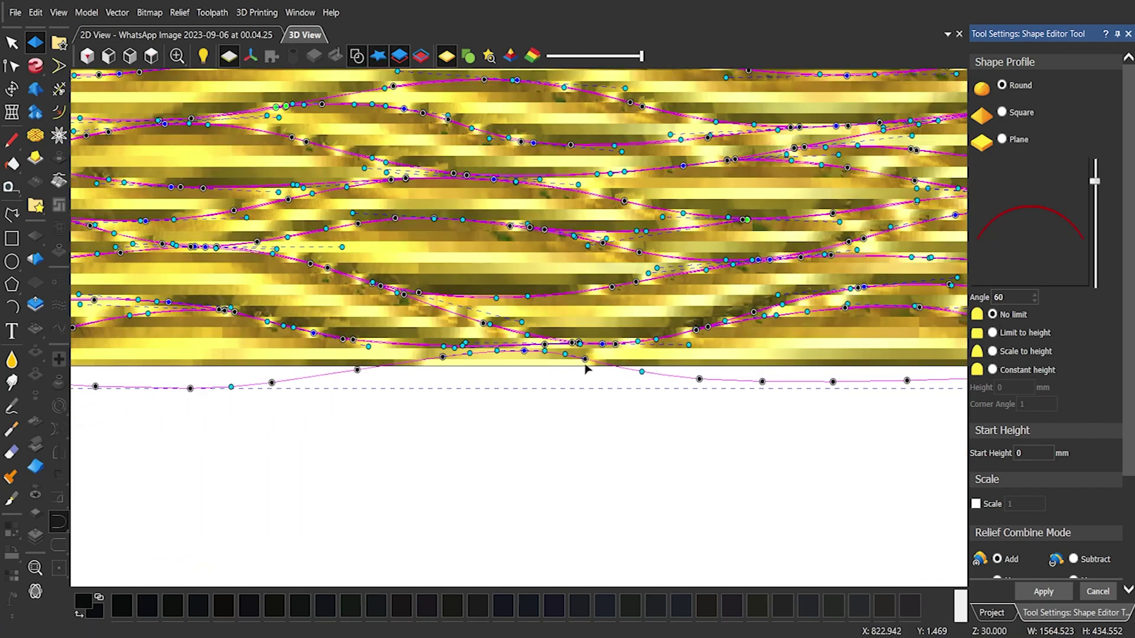
left_click_drag(385, 367, 524, 350)
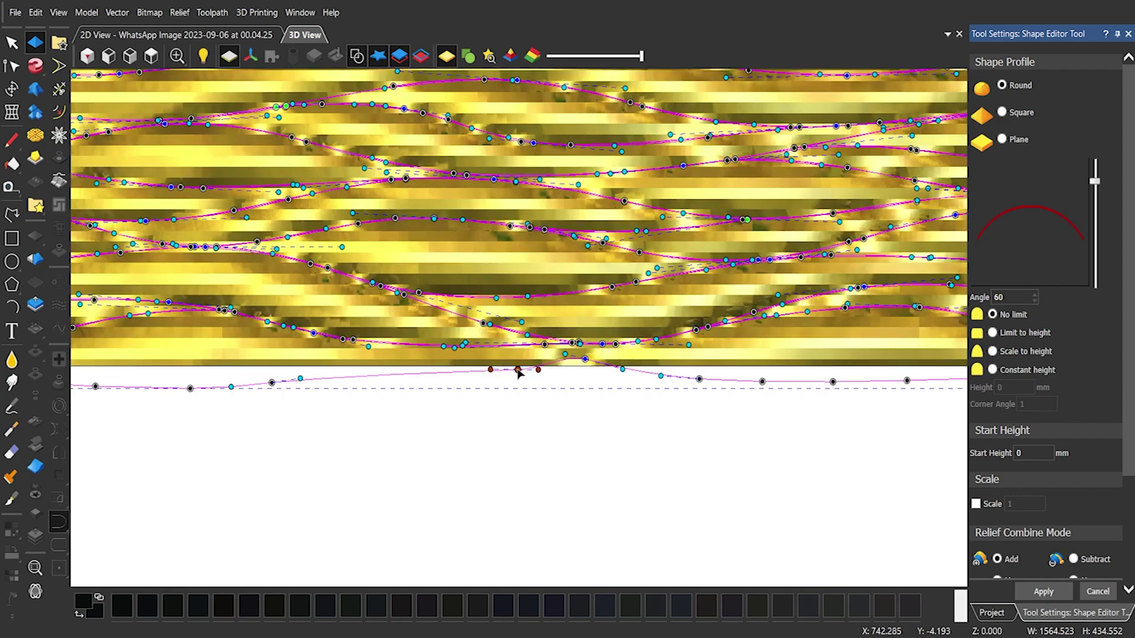
- Undo the trial node removal at the strand junction near X 993, Y 222 mm and smooth the node there
scroll(698, 378, "down", 3)
scroll(626, 261, "up", 8)
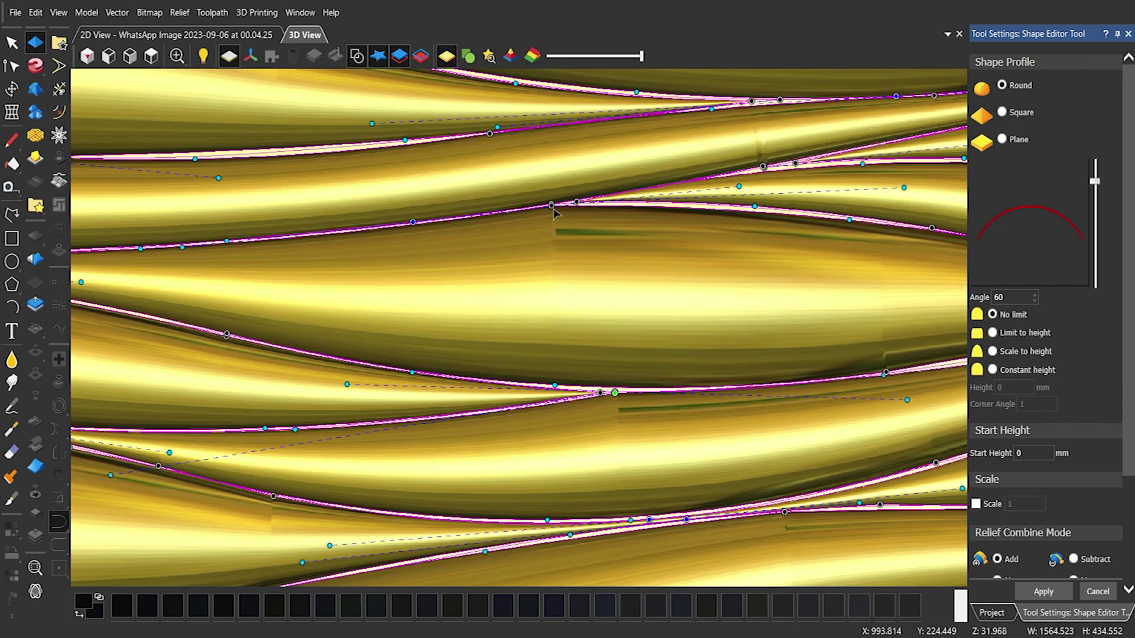
key("r")
key("ctrl+z")
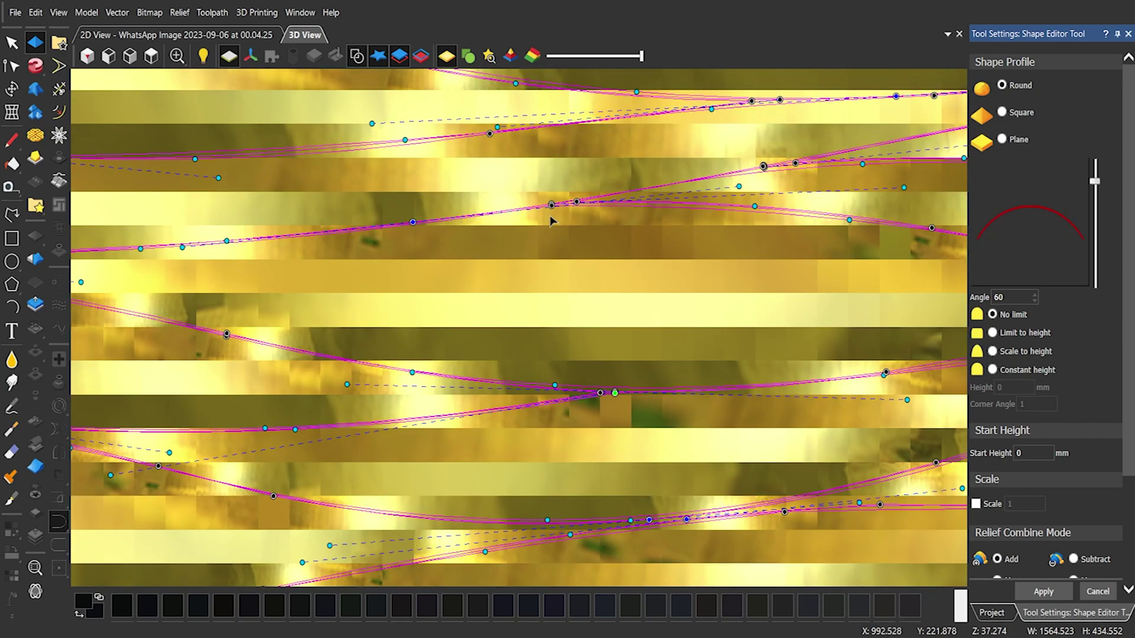
key("s")
scroll(551, 205, "down", 5)
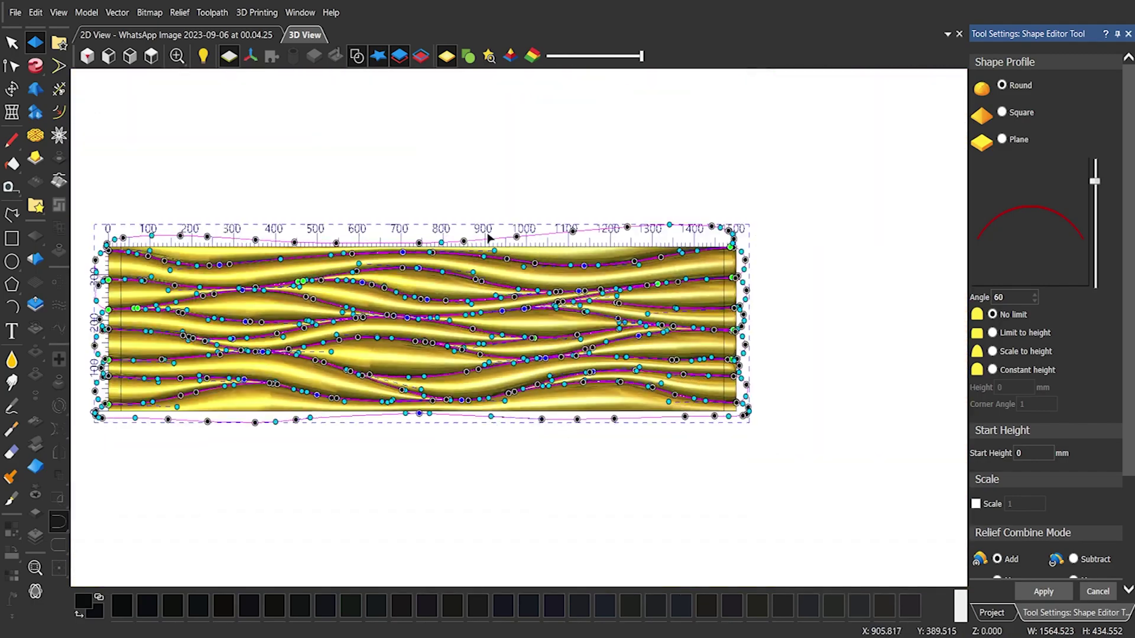
- Smooth the kinked nodes along the bottom closing curve and the neighbouring strand outlines
scroll(475, 264, "up", 5)
scroll(475, 265, "down", 5)
scroll(468, 393, "up", 6)
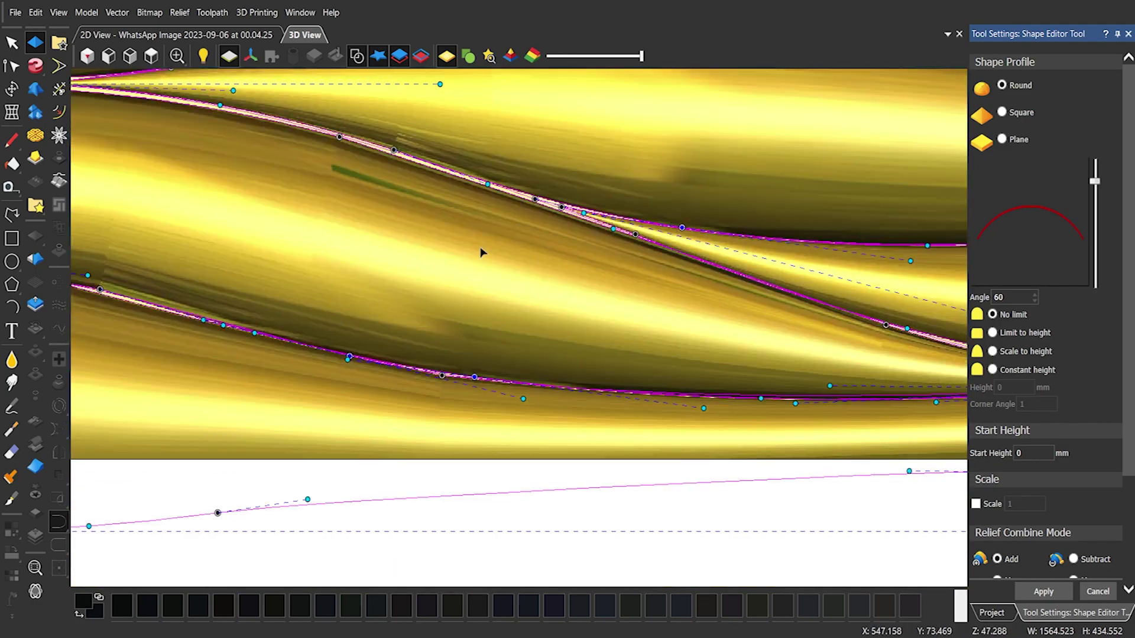
scroll(481, 252, "down", 6)
scroll(433, 327, "up", 7)
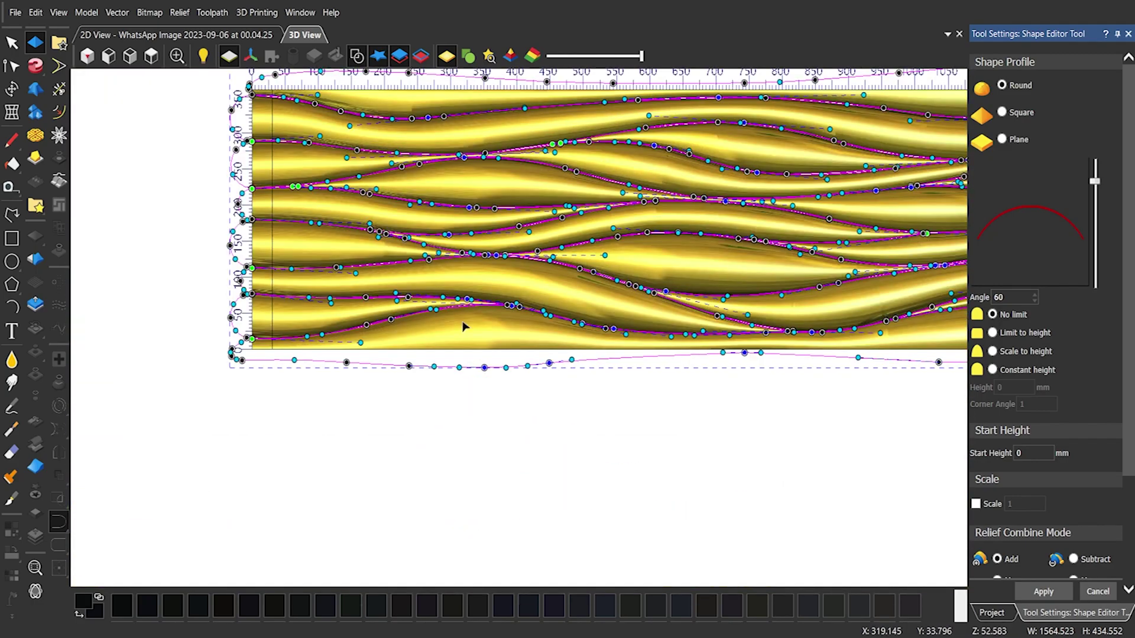
scroll(464, 326, "up", 6)
scroll(828, 416, "down", 8)
scroll(832, 421, "up", 8)
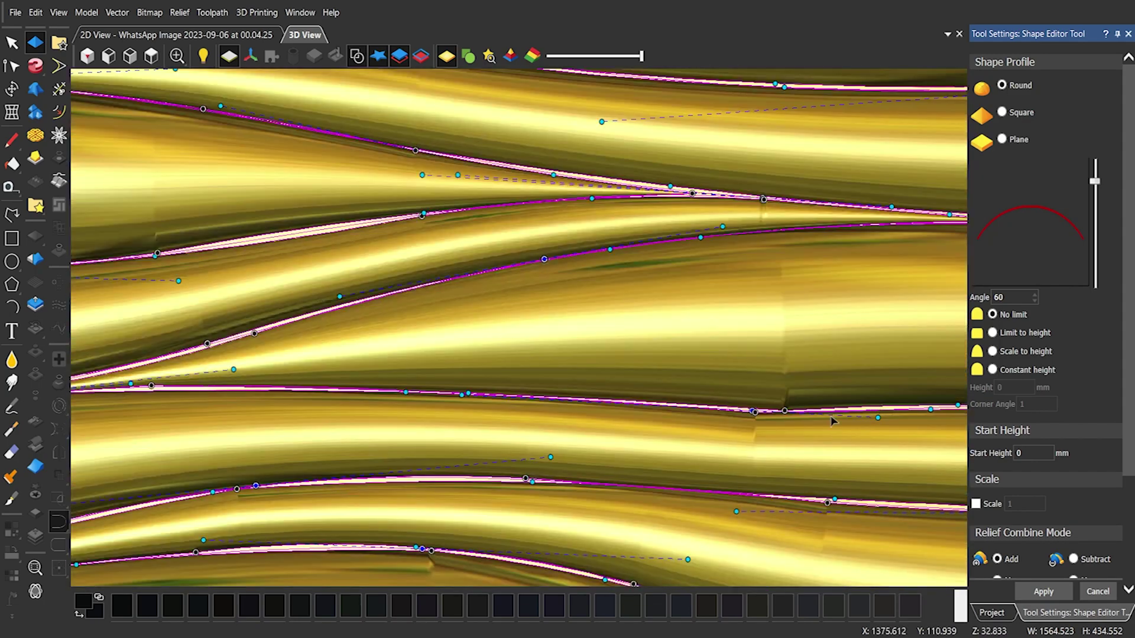
scroll(772, 203, "up", 3)
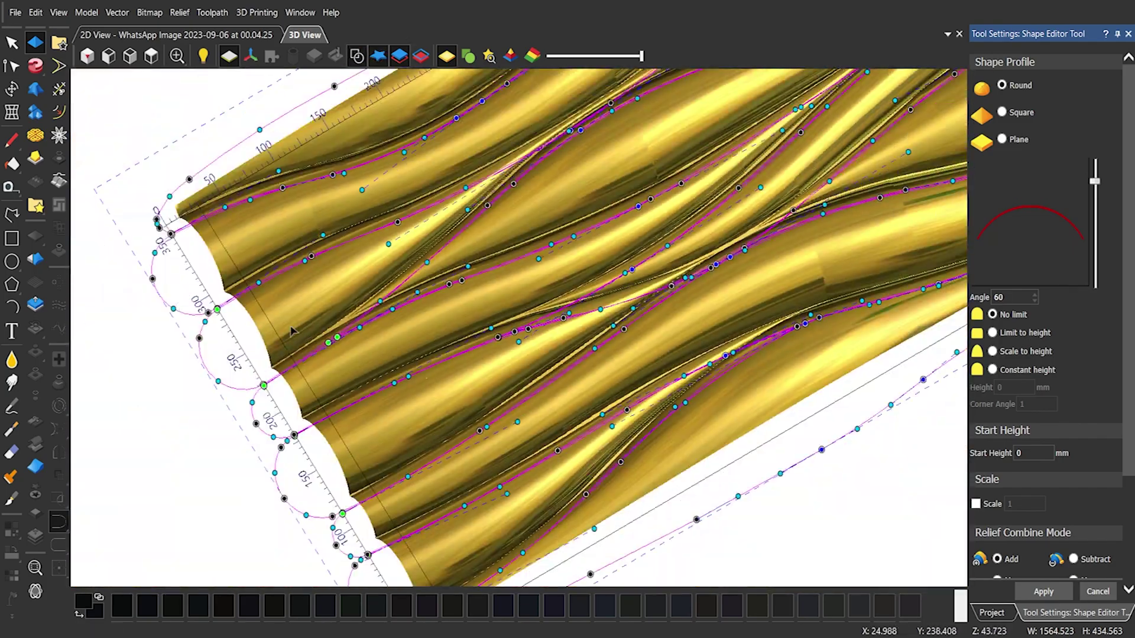
- Smooth the uneven strand outline nodes from the panel's left end towards its middle wherever the relief shows abrupt breaks
scroll(265, 292, "down", 8)
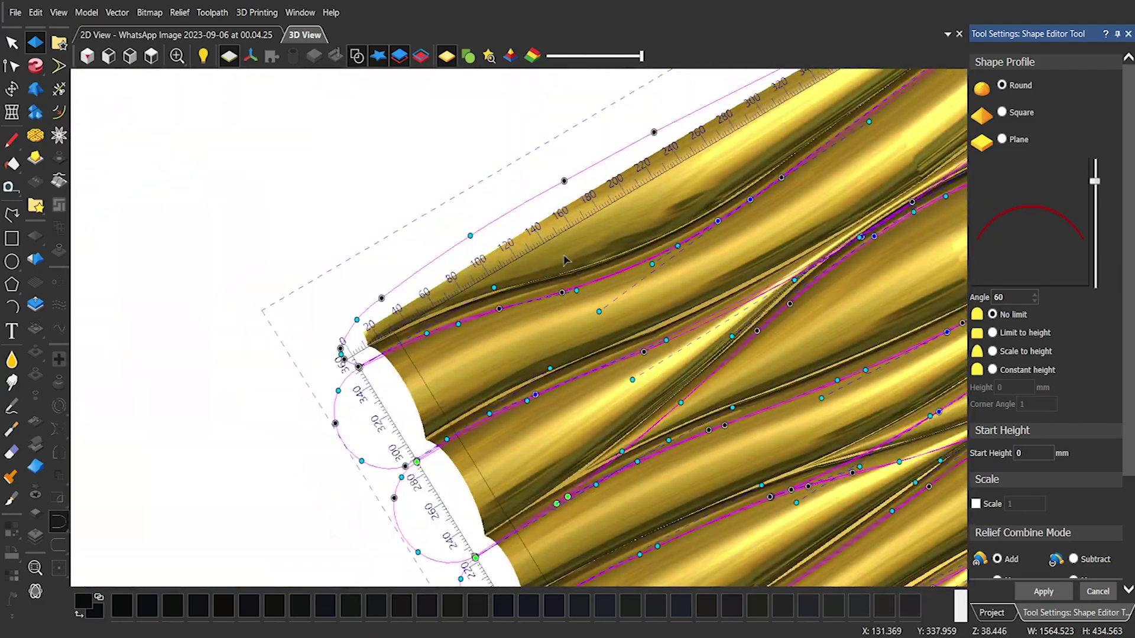
scroll(461, 331, "up", 7)
scroll(461, 331, "down", 7)
scroll(744, 338, "up", 3)
scroll(744, 339, "down", 4)
scroll(579, 339, "up", 6)
scroll(408, 274, "down", 6)
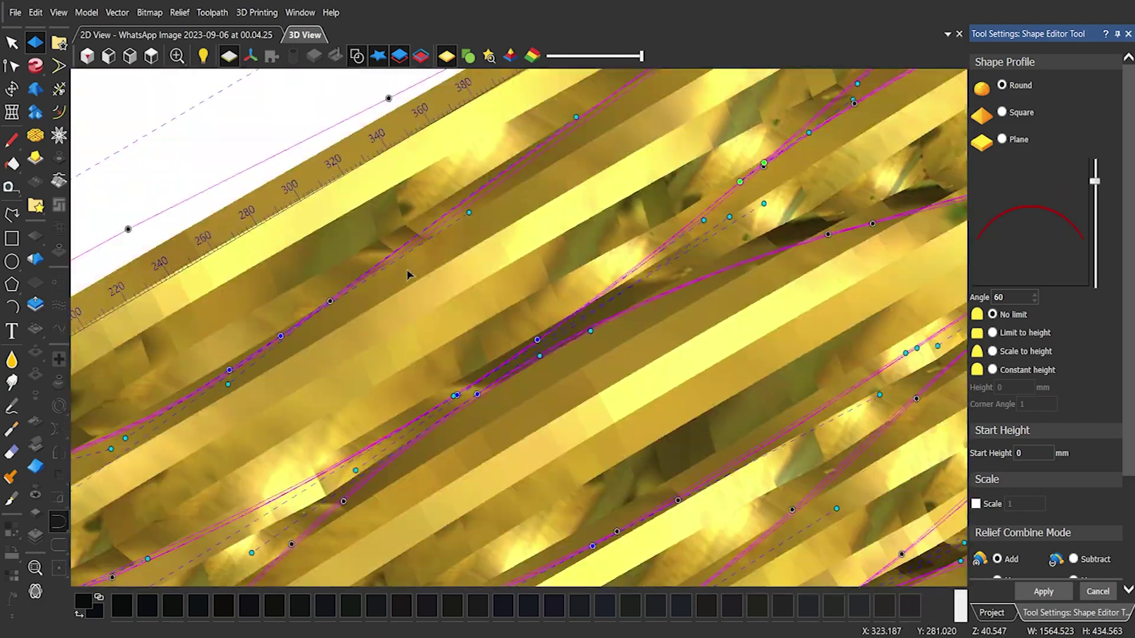
scroll(428, 392, "up", 5)
scroll(461, 335, "down", 6)
scroll(459, 334, "up", 5)
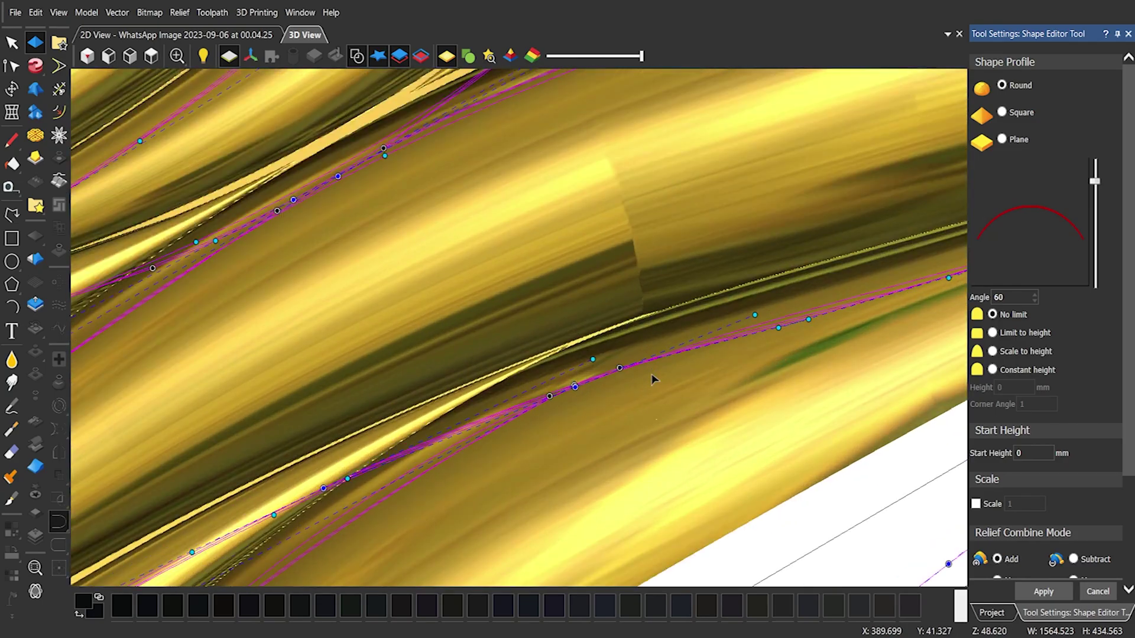
scroll(557, 344, "down", 3)
scroll(558, 344, "up", 4)
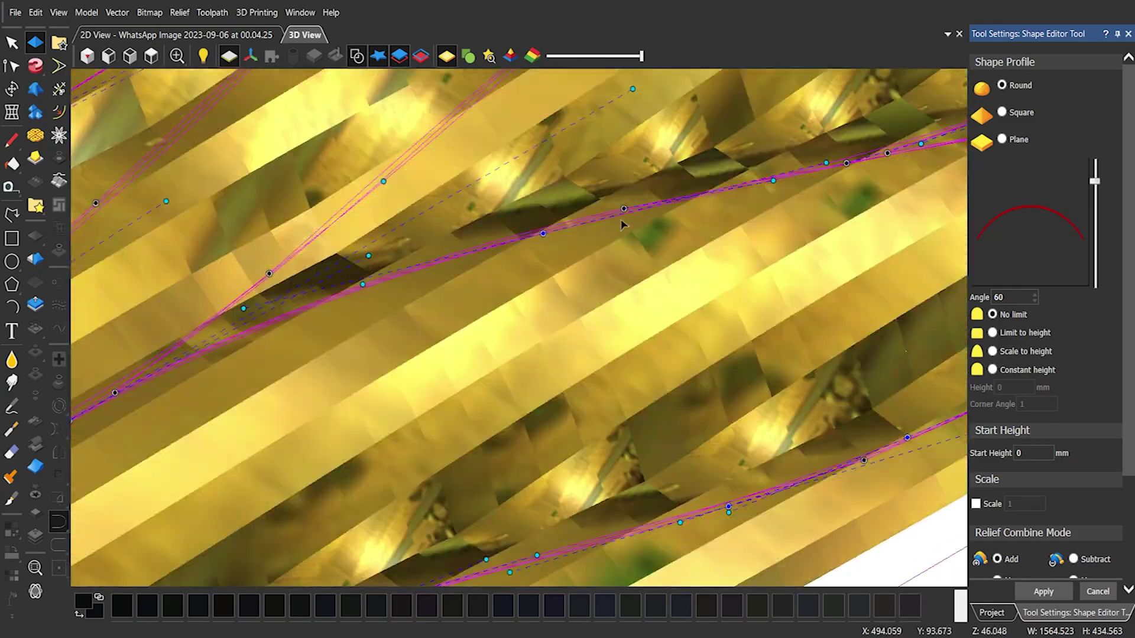
scroll(544, 344, "down", 4)
scroll(517, 346, "up", 4)
scroll(459, 375, "down", 4)
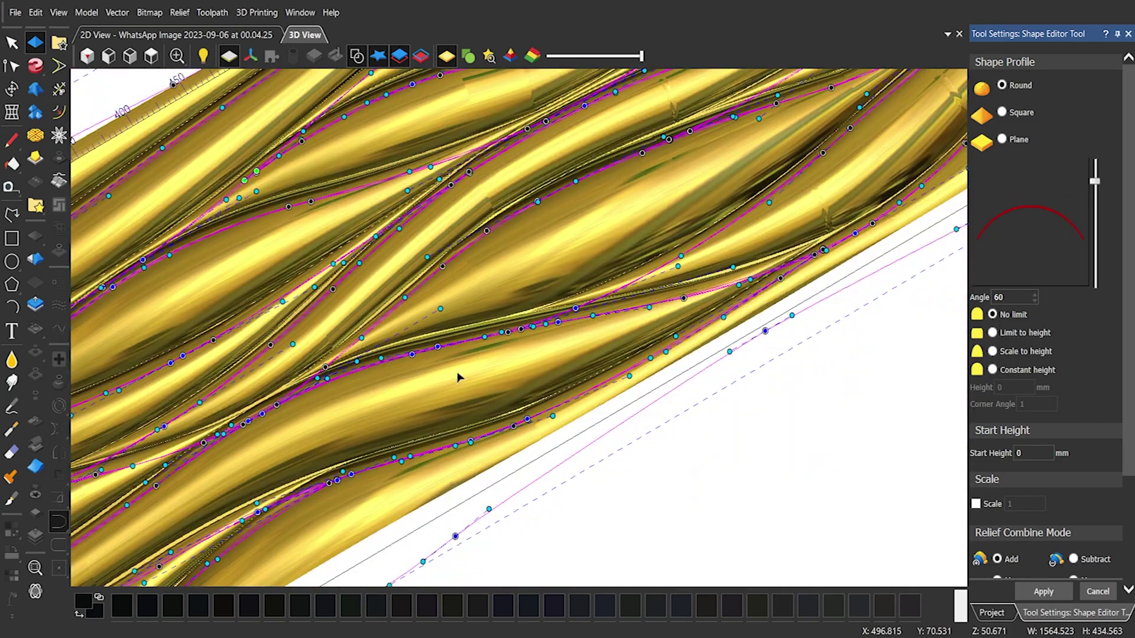
- Nudge the strand outline's node at the crowded junction near X 740, Y 141 mm to even out the relief
scroll(605, 172, "up", 6)
left_click_drag(623, 188, 630, 192)
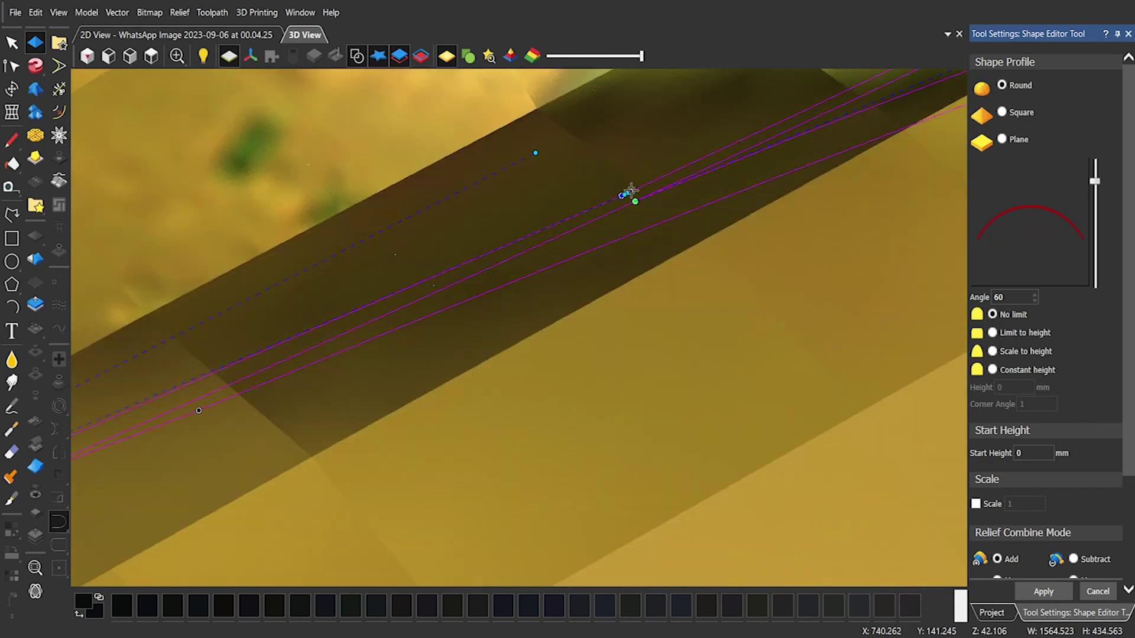
scroll(629, 192, "down", 5)
scroll(493, 372, "up", 4)
scroll(494, 370, "down", 5)
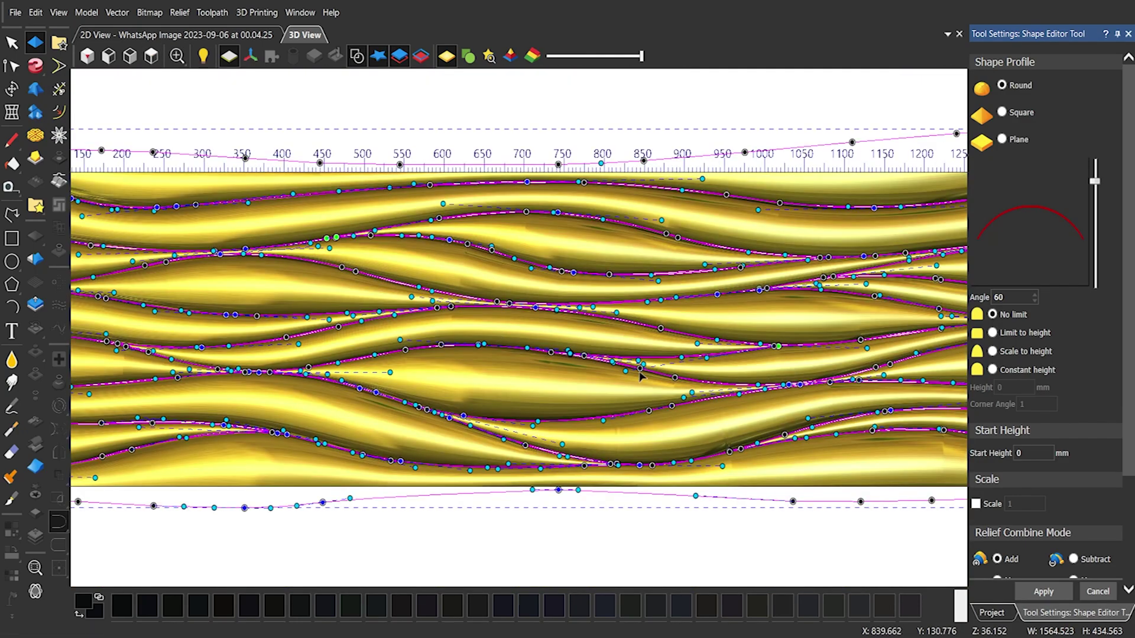
scroll(407, 300, "up", 6)
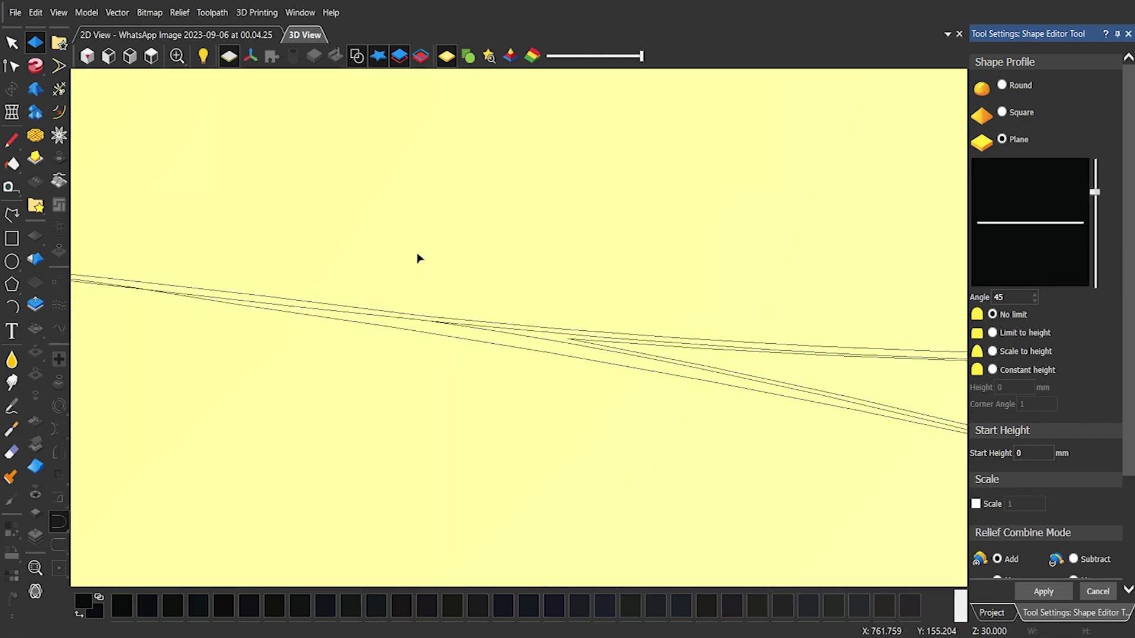
- Make Vector Layer 2 active and select all its strand outlines, leaving the panel rectangle out of the selection
scroll(418, 258, "down", 5)
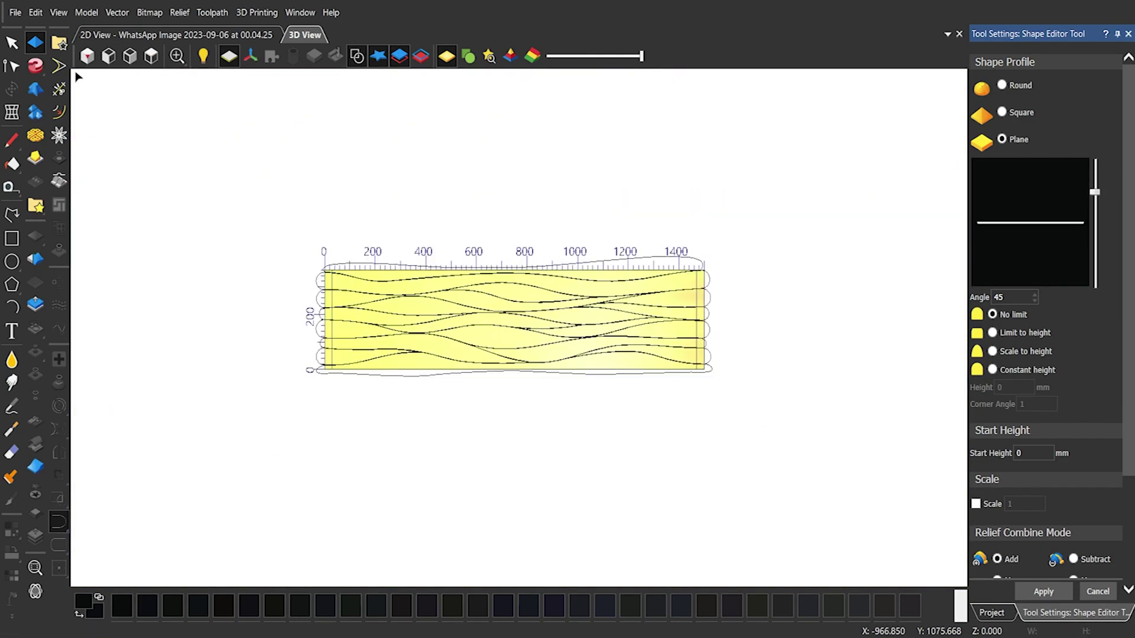
left_click(12, 43)
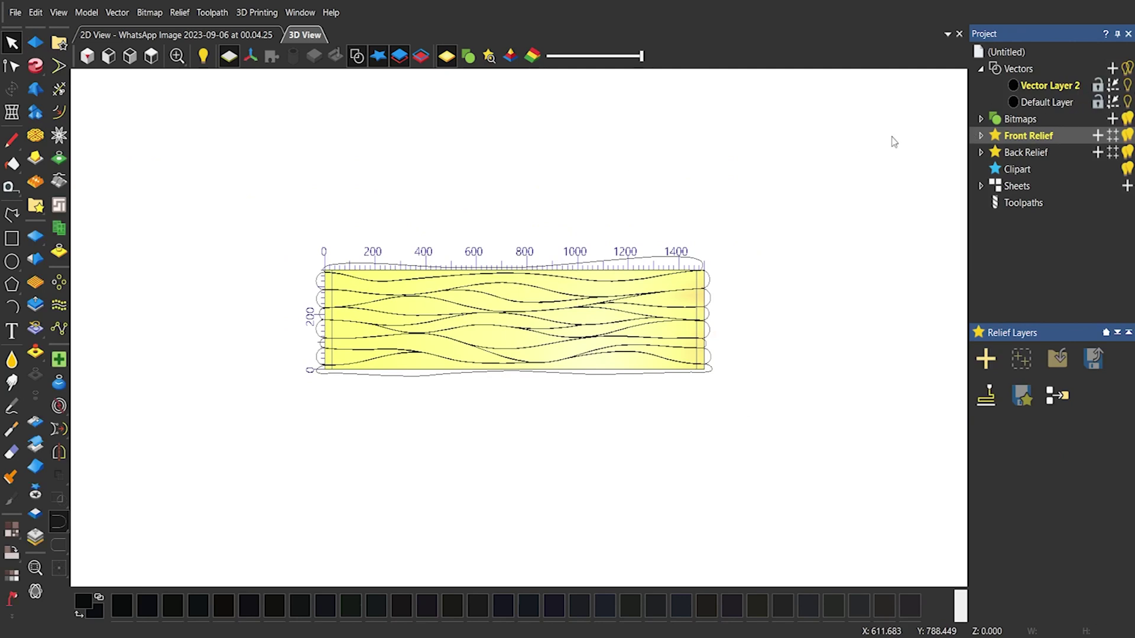
left_click(1050, 85)
left_click_drag(282, 418, 282, 419)
left_click(35, 42)
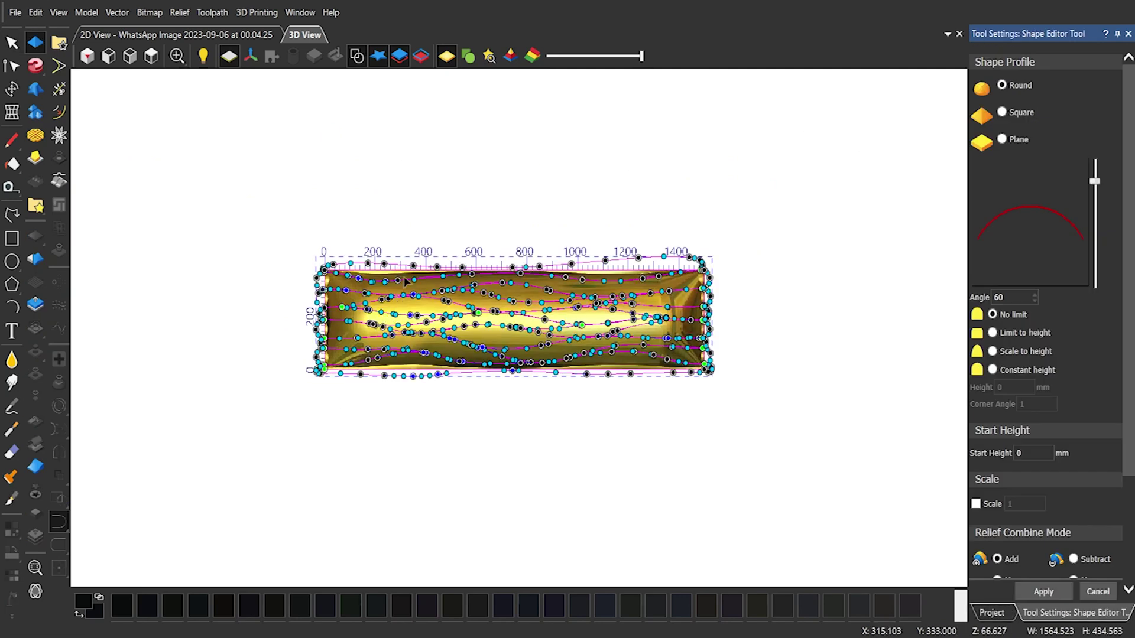
left_click(1097, 592)
left_click(608, 271, "shift")
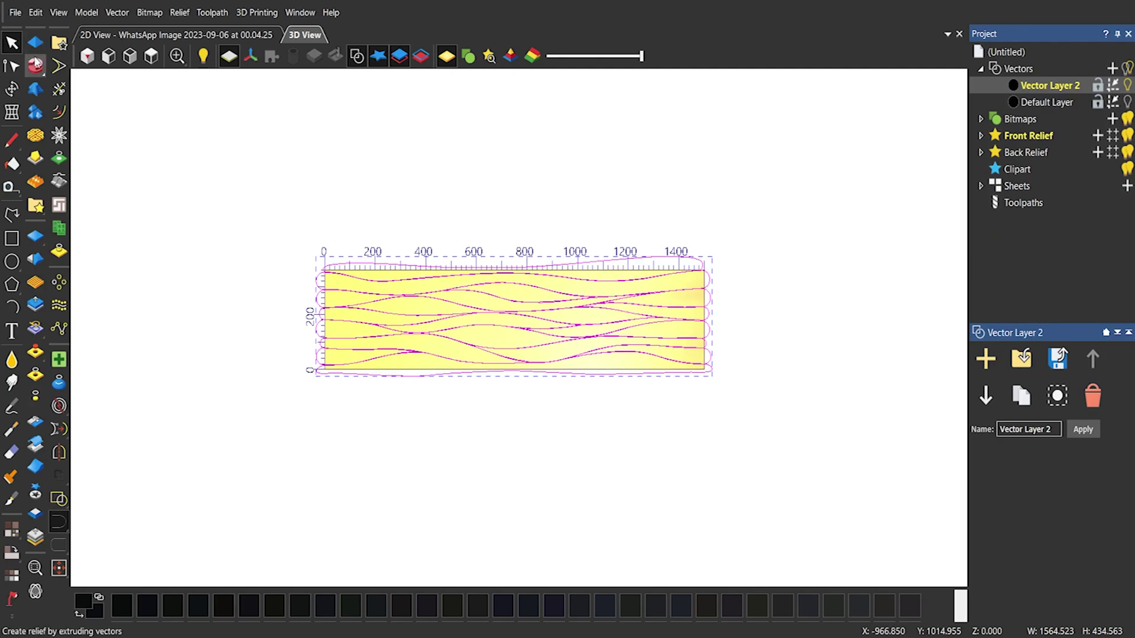
- Set the strand outlines' shape to a round profile with a 60-degree angle and the Subtract combine mode
left_click(36, 43)
scroll(369, 283, "up", 5)
scroll(522, 326, "down", 2)
scroll(866, 411, "up", 1)
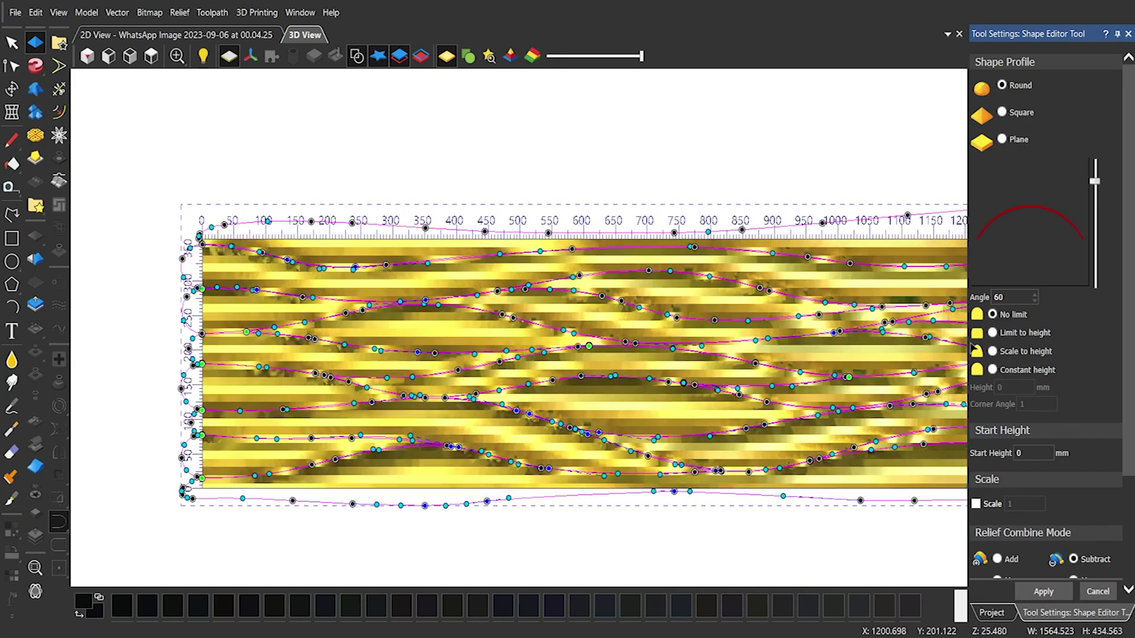
left_click(1073, 559)
left_click_drag(1095, 180, 1095, 169)
double_click(1001, 296)
type("60")
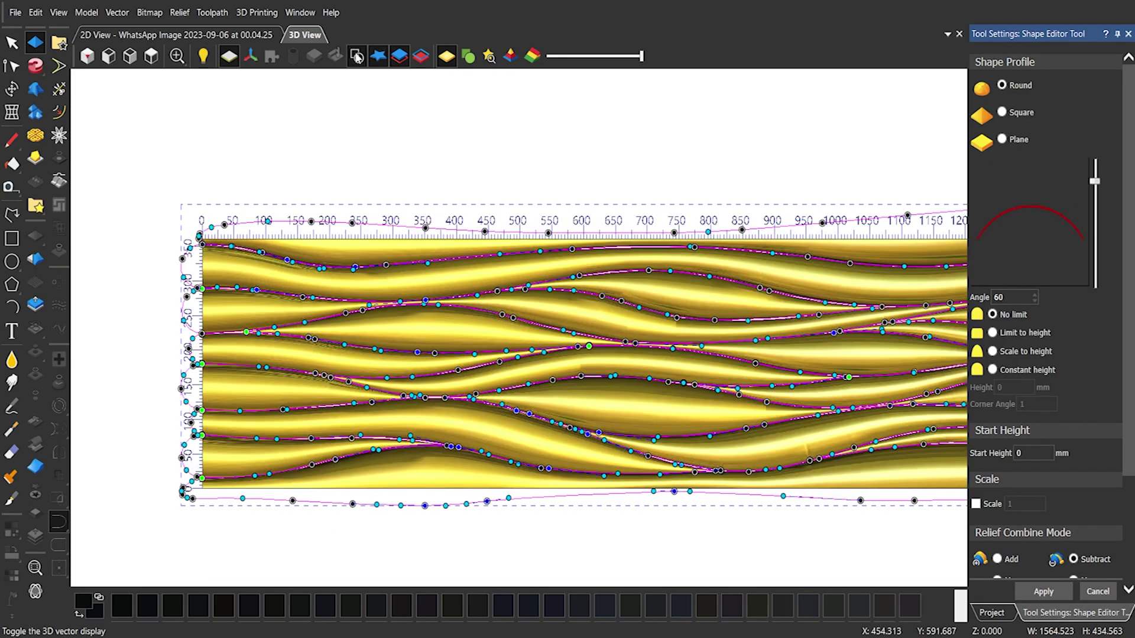
- Adjust the strand outline nodes near X 955, Y 40 mm and check the remaining strand junctions for abrupt breaks
left_click(357, 56)
scroll(790, 355, "up", 5)
left_click(357, 57)
scroll(480, 311, "up", 4)
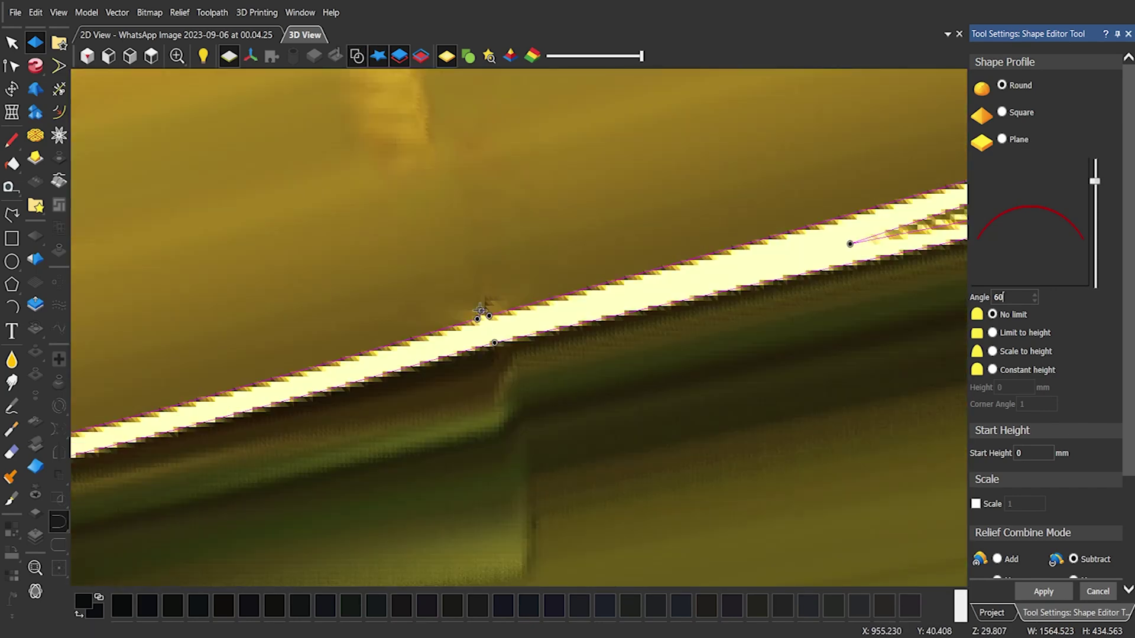
mouse_move(483, 310)
left_mouse_down()
mouse_move(484, 341)
mouse_move(484, 312)
left_mouse_up()
left_click_drag(484, 312, 523, 319)
scroll(476, 341, "down", 5)
scroll(503, 343, "up", 5)
scroll(473, 354, "down", 10)
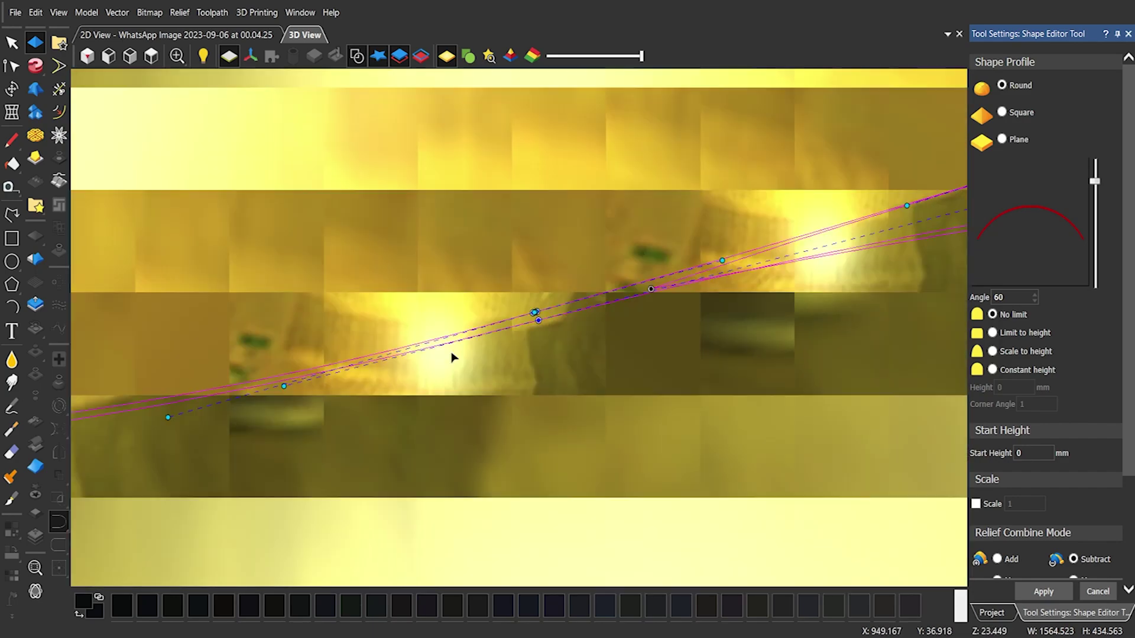
scroll(317, 358, "up", 5)
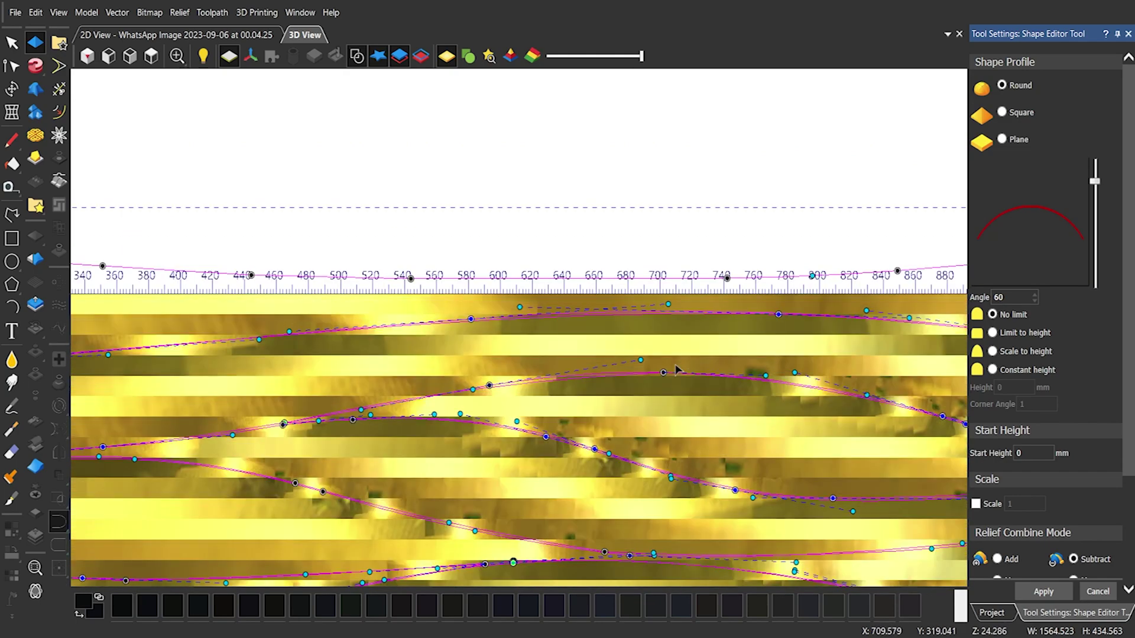
scroll(476, 440, "up", 5)
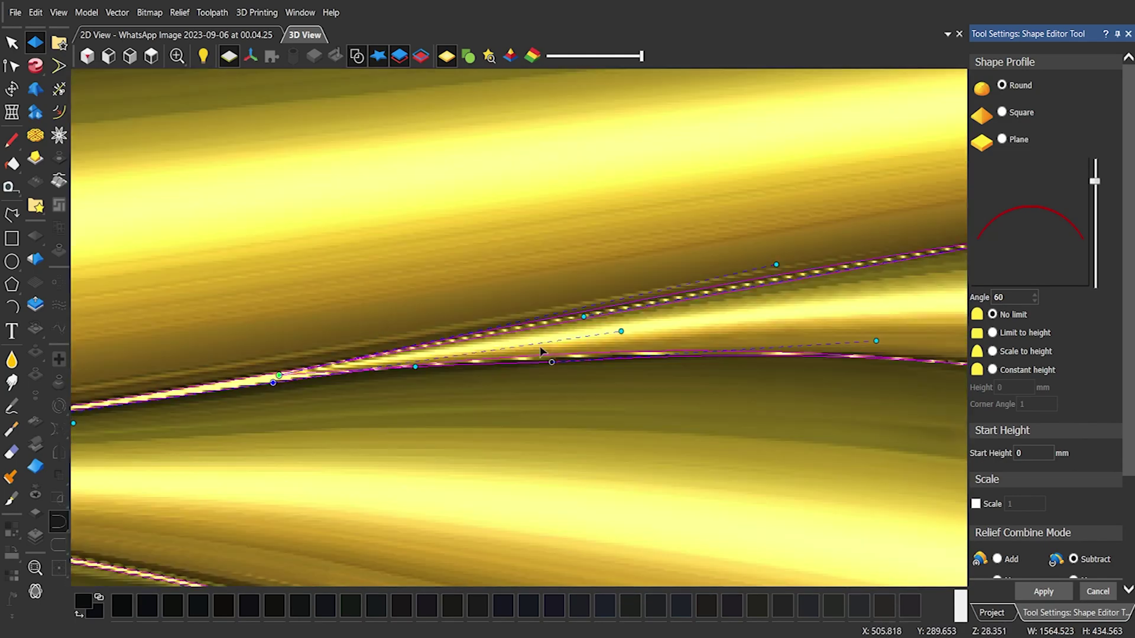
scroll(476, 440, "down", 5)
scroll(505, 385, "up", 8)
scroll(505, 384, "down", 10)
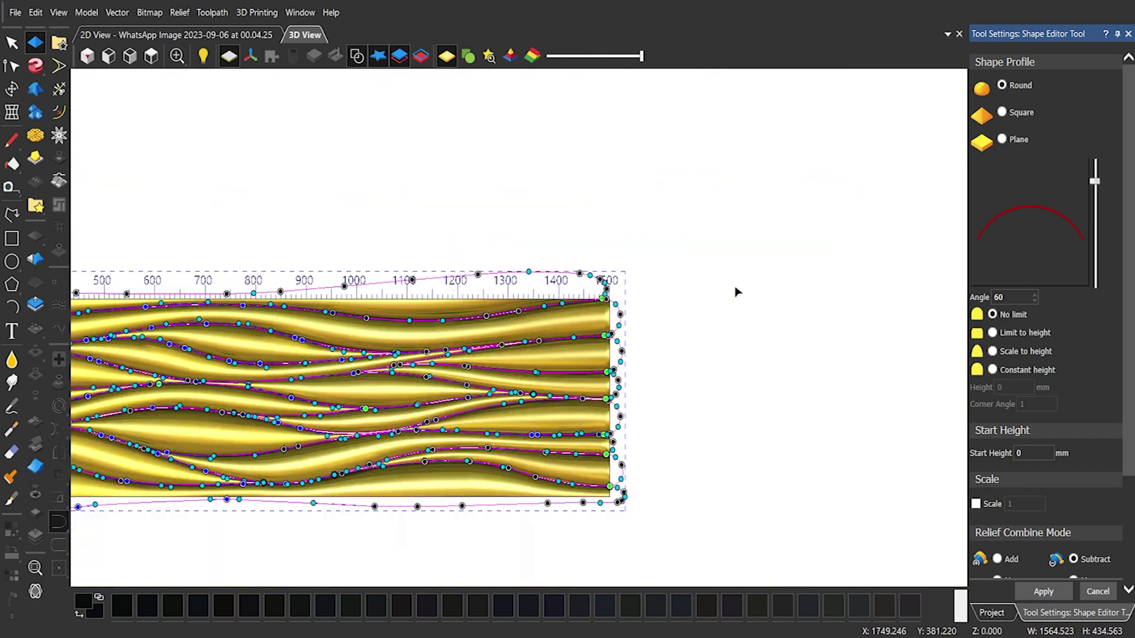
- Smooth the strand outline nodes around X 1220–1260, Y 180 mm so the neighbouring strands taper evenly
scroll(734, 292, "up", 2)
left_click(360, 63)
scroll(504, 363, "up", 2)
left_click(361, 60)
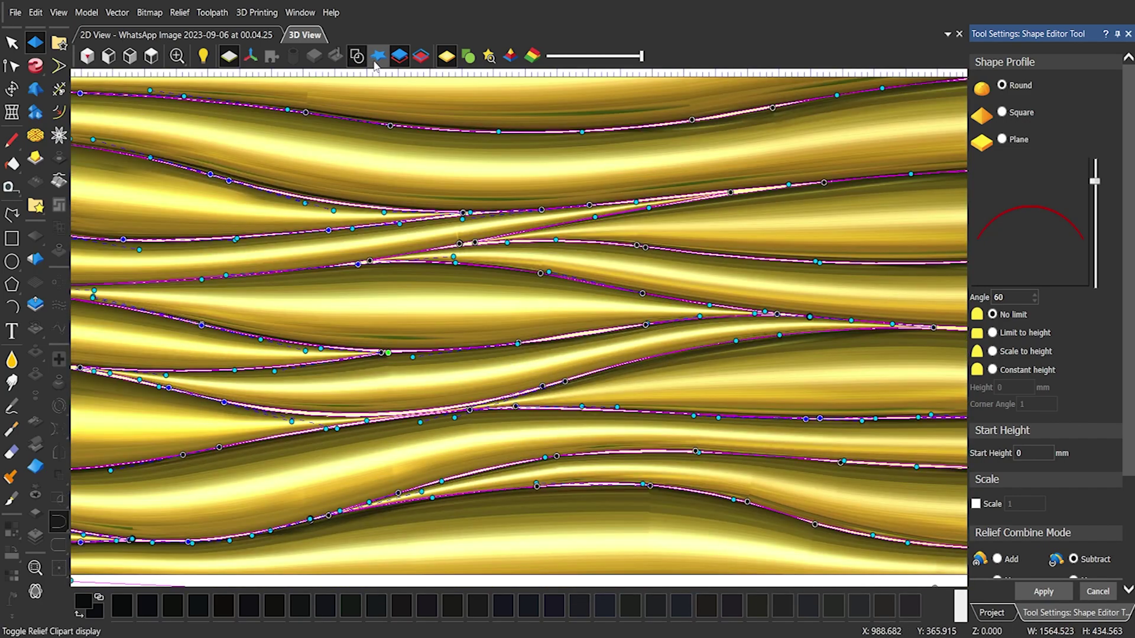
scroll(620, 357, "up", 5)
left_click_drag(555, 254, 549, 264)
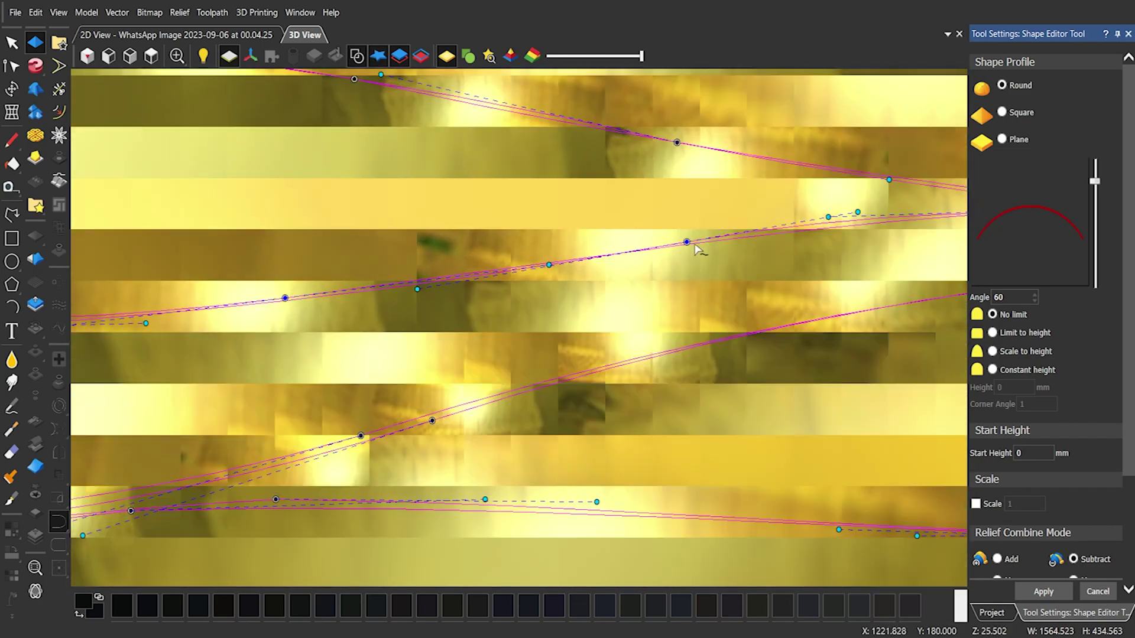
middle_click_drag(687, 180, 485, 239)
scroll(481, 266, "up", 1)
left_click_drag(477, 296, 473, 298)
scroll(463, 306, "down", 4)
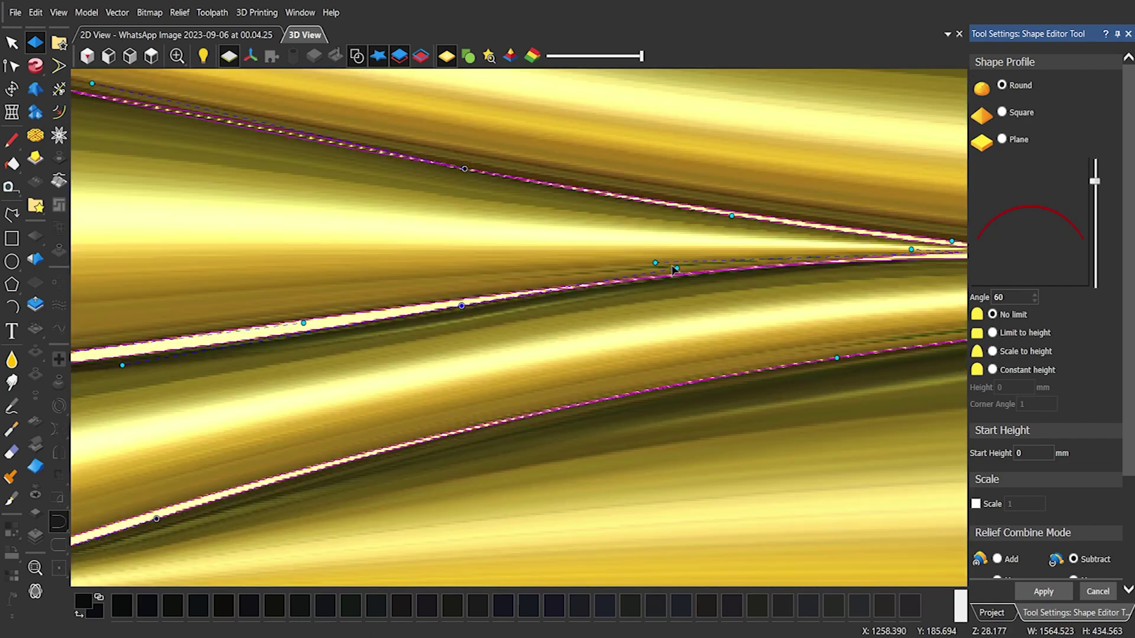
scroll(679, 274, "up", 4)
scroll(340, 335, "down", 4)
scroll(340, 335, "down", 4)
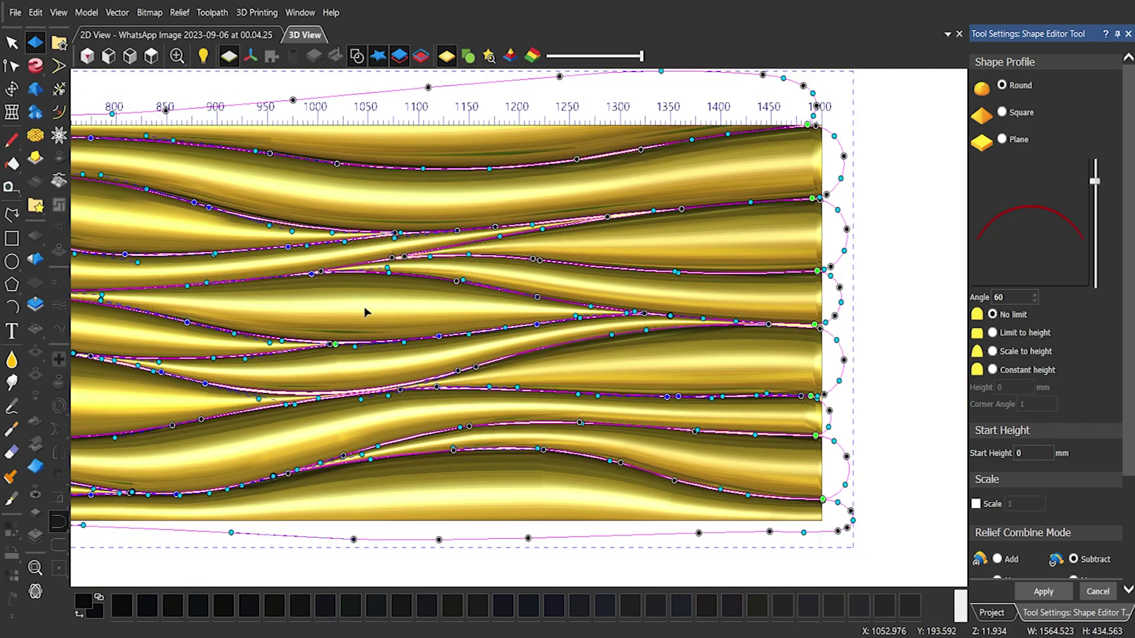
- Examine the whole relief with the vectors hidden, checking the strand edges and junctions for remaining unevenness
scroll(367, 311, "up", 4)
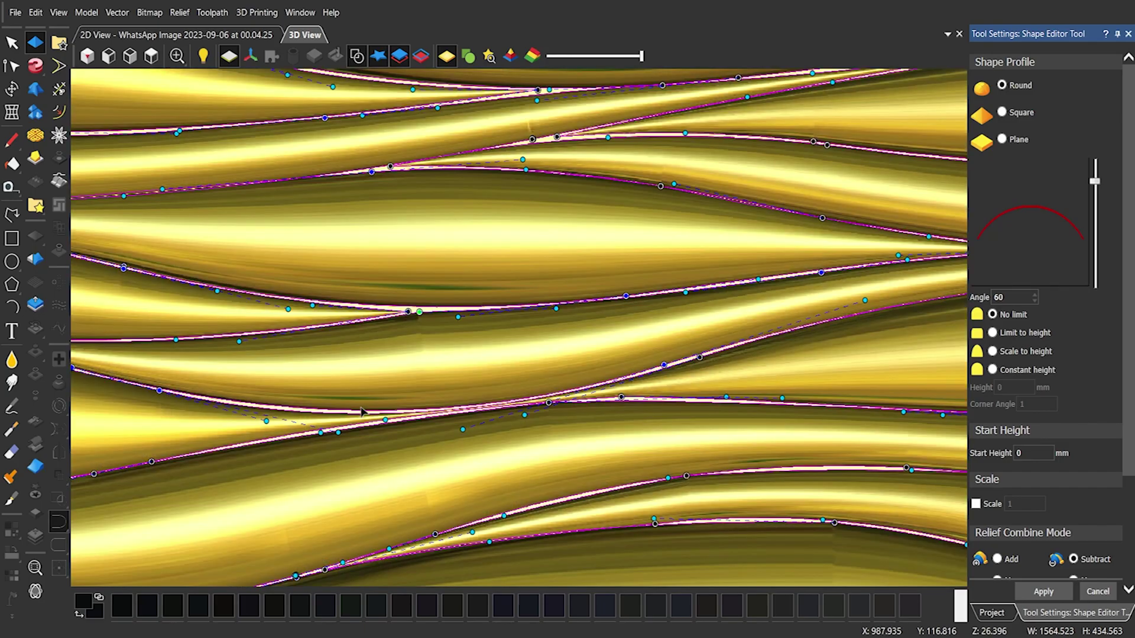
scroll(663, 363, "down", 4)
left_click(358, 56)
scroll(201, 301, "up", 4)
scroll(200, 301, "down", 3)
scroll(409, 351, "up", 4)
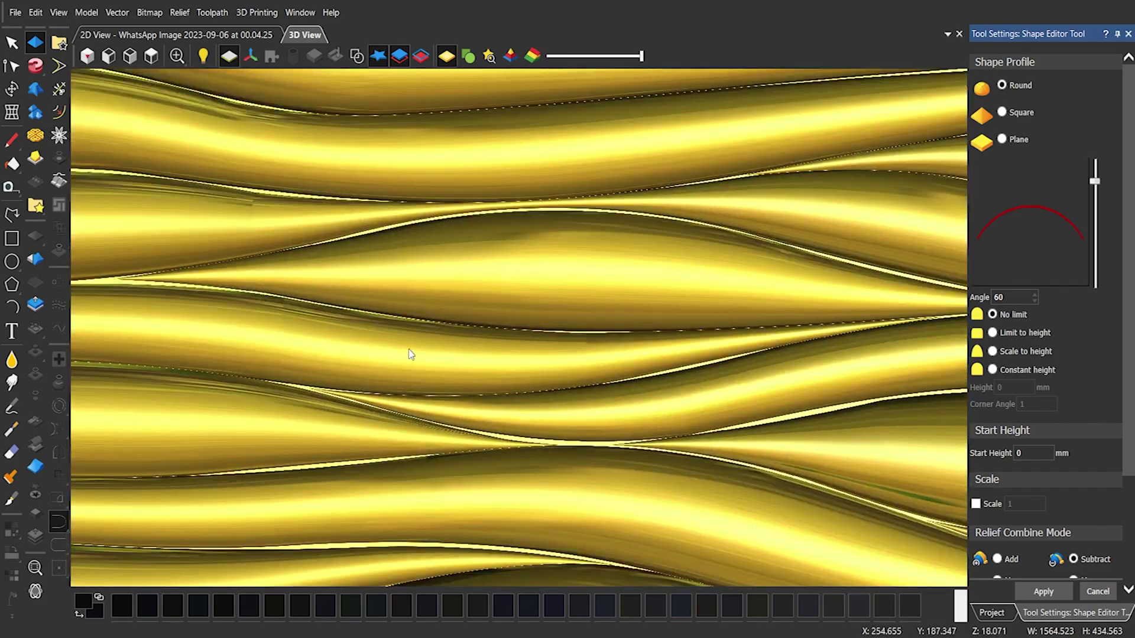
scroll(410, 351, "down", 4)
left_click_drag(409, 351, 372, 287)
scroll(373, 287, "up", 4)
scroll(373, 288, "down", 4)
scroll(613, 400, "up", 2)
scroll(613, 400, "down", 3)
left_click_drag(613, 400, 400, 293)
scroll(400, 292, "up", 3)
- In plan view, clear the selection and select the outlines enclosing the openings in the panel's upper half
left_click(151, 56)
scroll(1051, 590, "down", 3)
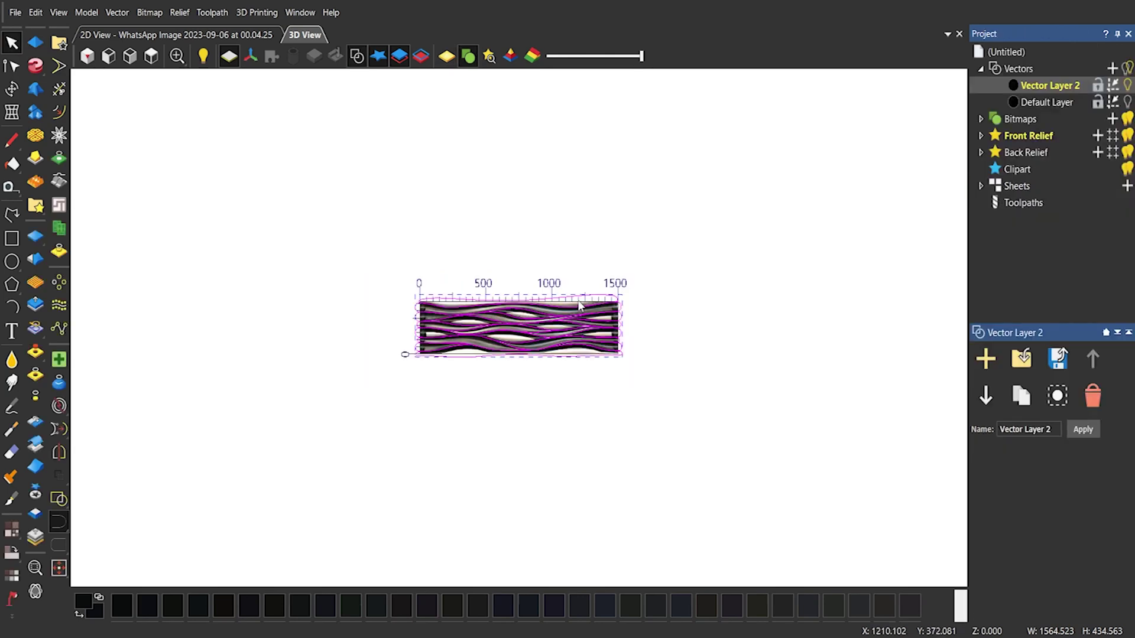
scroll(578, 307, "up", 2)
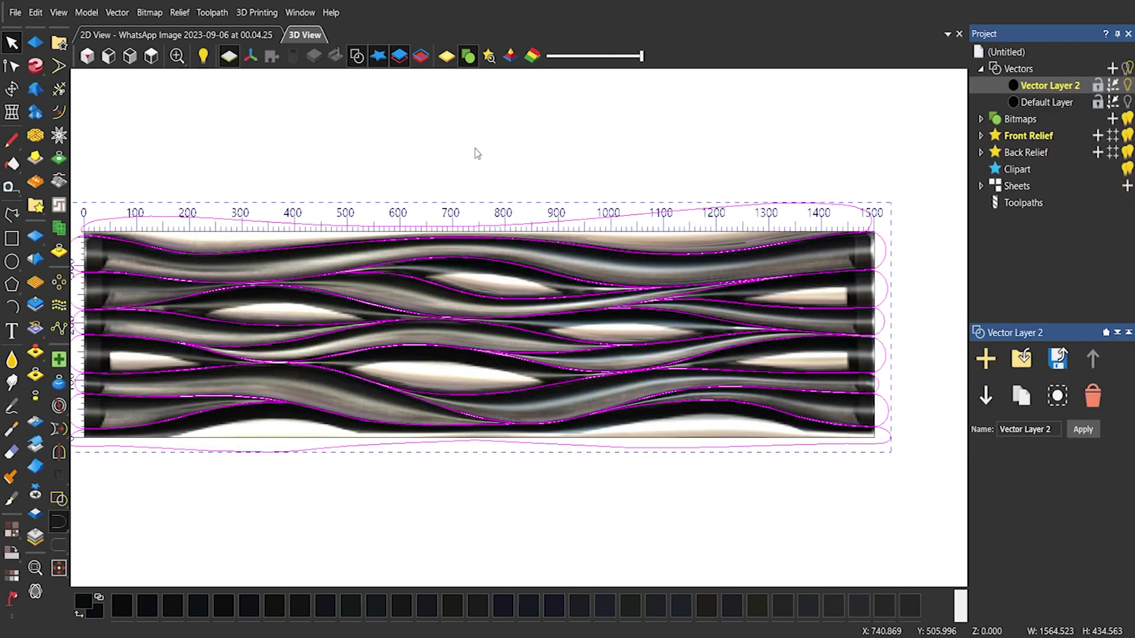
left_click(476, 153)
scroll(446, 302, "up", 1)
left_click(468, 246)
scroll(345, 330, "down", 2)
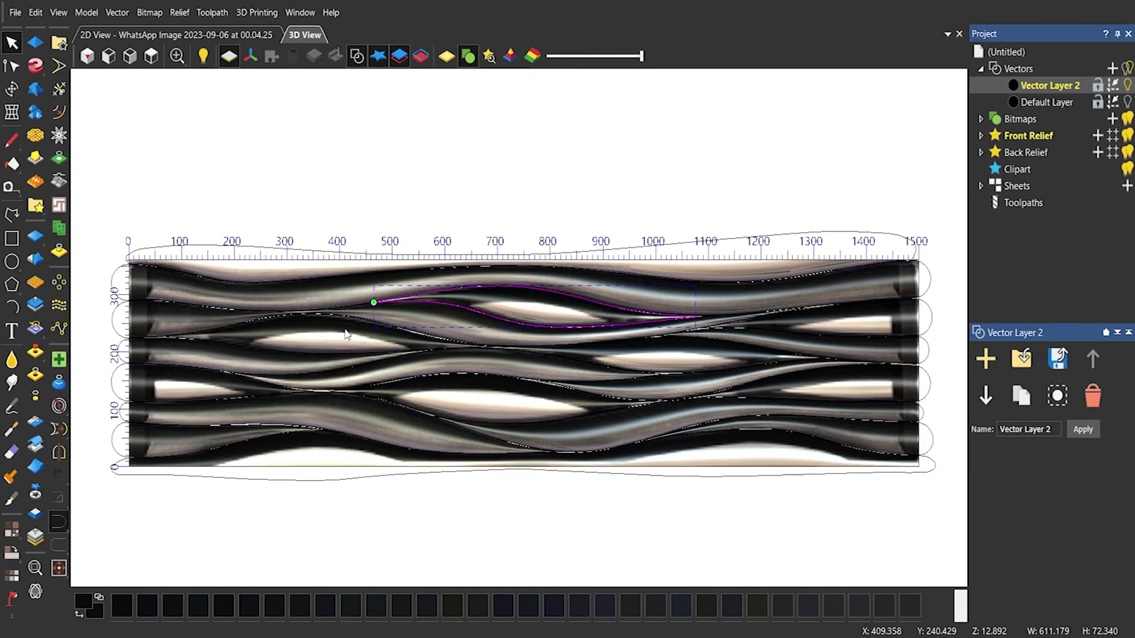
left_click(283, 247, "shift")
scroll(251, 353, "up", 5)
left_click(264, 347, "shift")
left_click(264, 346, "shift")
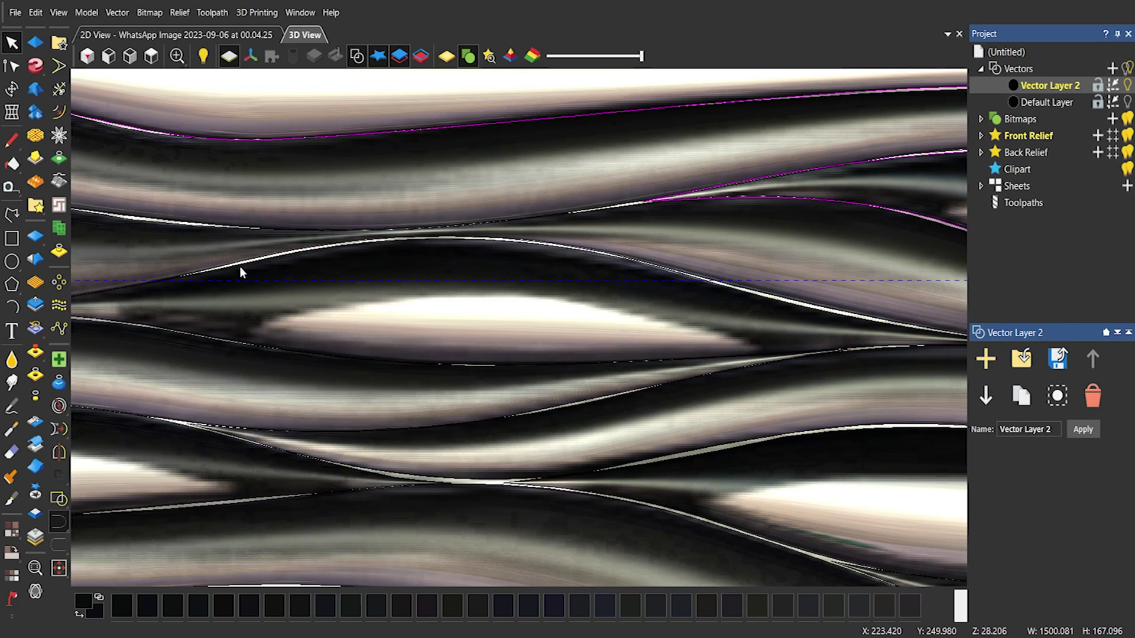
left_click(241, 267, "shift")
- Add the outlines enclosing the openings in the panel's middle and lower half to the selection
scroll(266, 331, "down", 2)
left_click(357, 394, "shift")
scroll(352, 384, "down", 2)
scroll(384, 461, "up", 2)
left_click(436, 496, "shift")
scroll(532, 473, "down", 2)
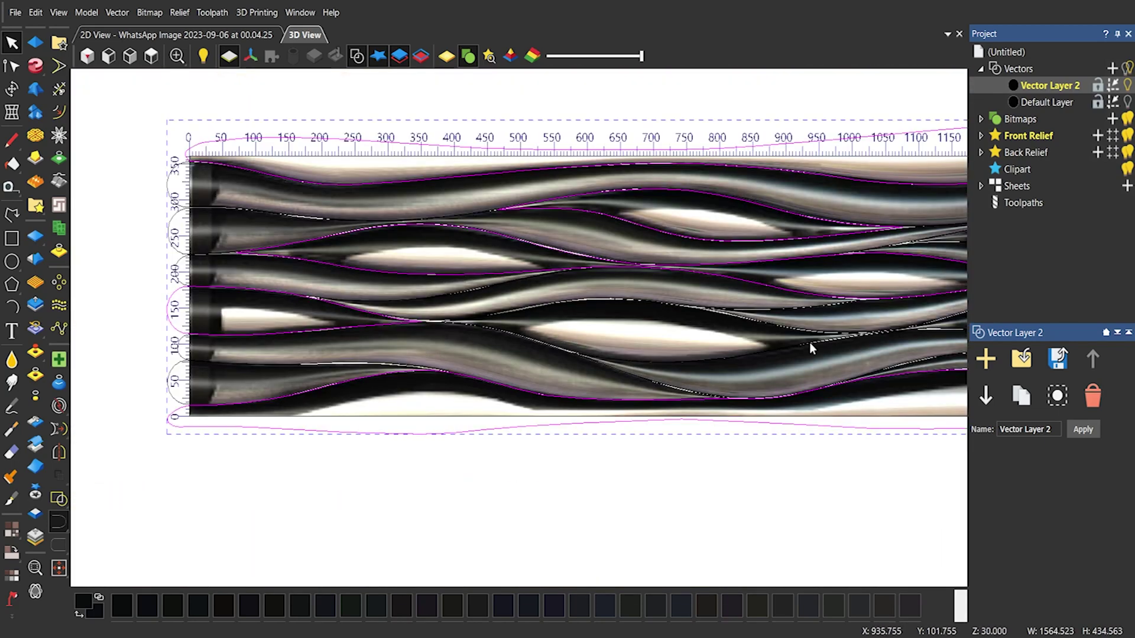
scroll(694, 304, "up", 3)
scroll(666, 303, "down", 5)
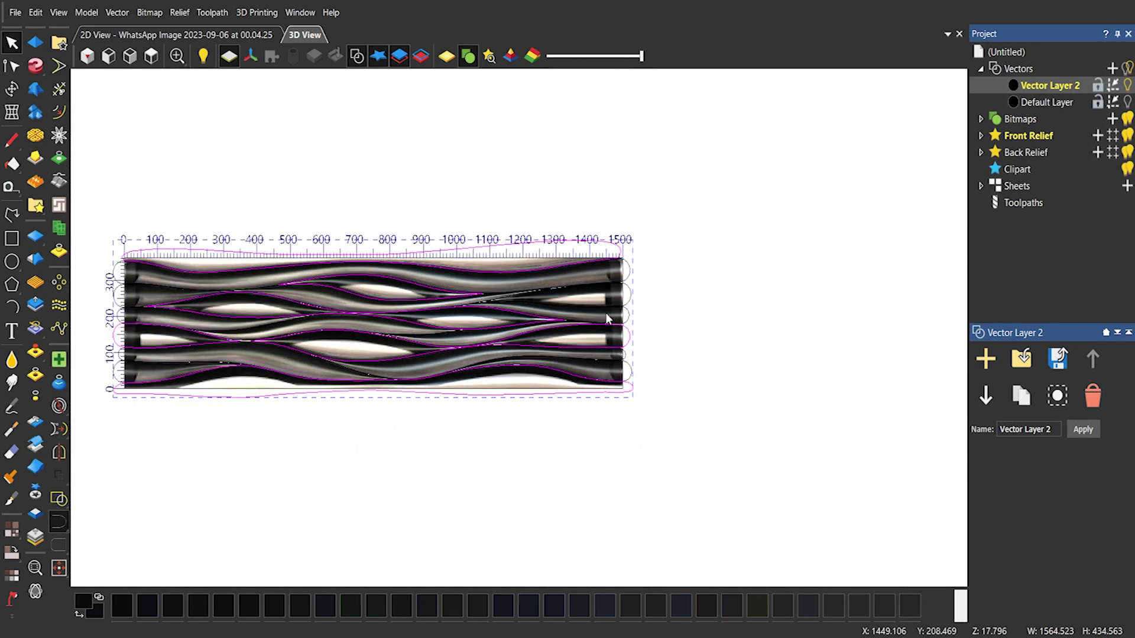
scroll(607, 319, "up", 3)
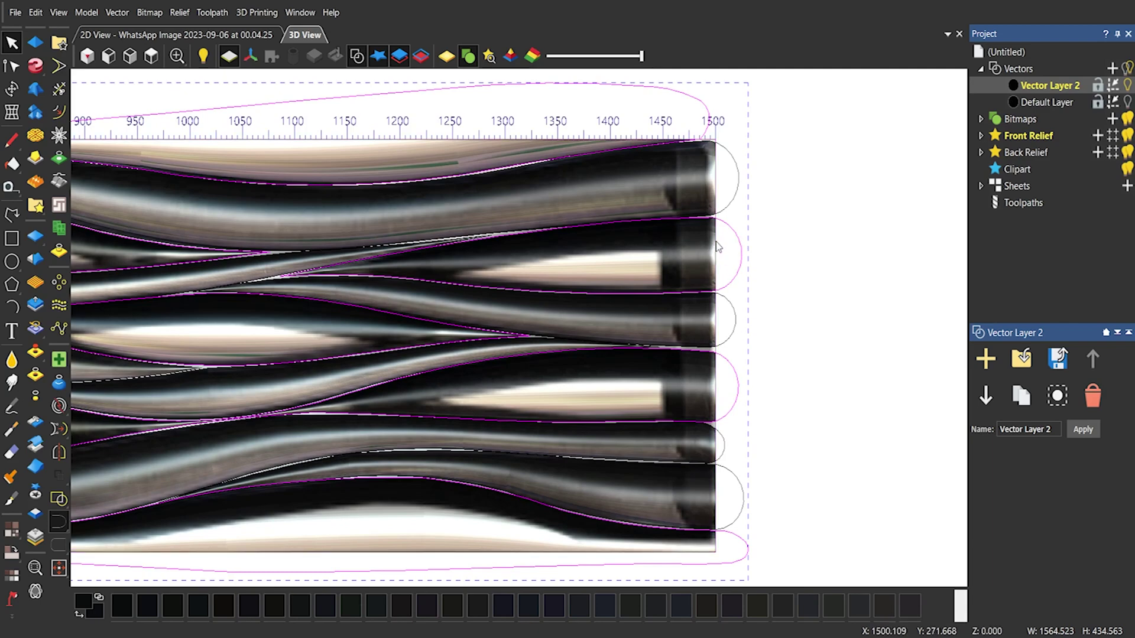
scroll(723, 387, "down", 5)
scroll(569, 372, "up", 1)
- Open the shape settings for the selected opening outlines and raise the round profile's angle to 90 degrees
left_click(35, 42)
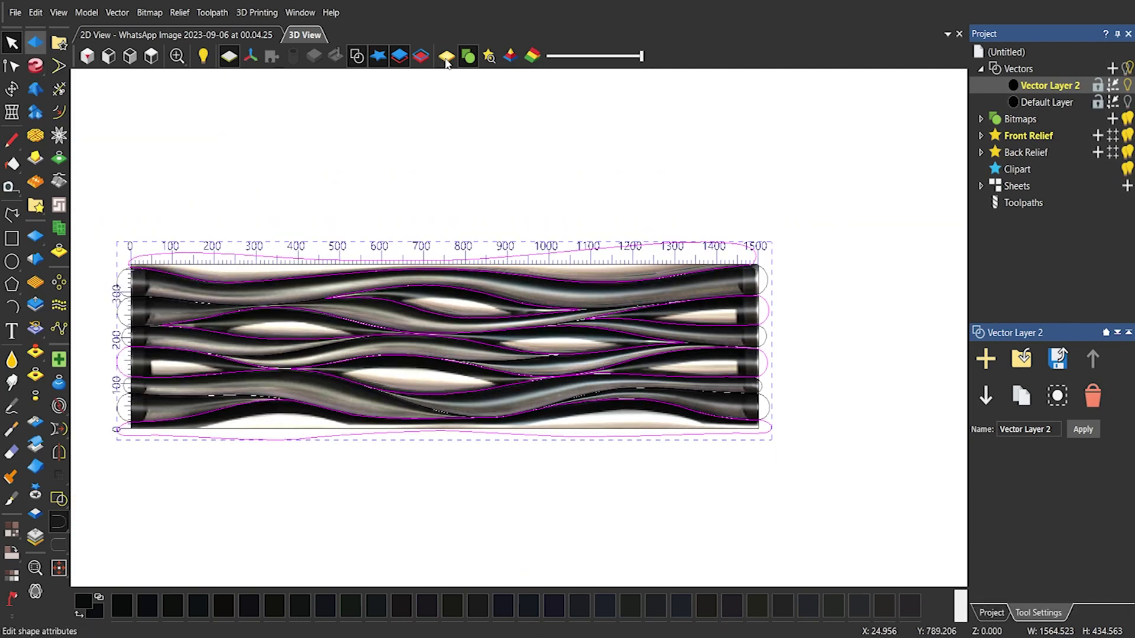
left_click_drag(1094, 182, 1095, 155)
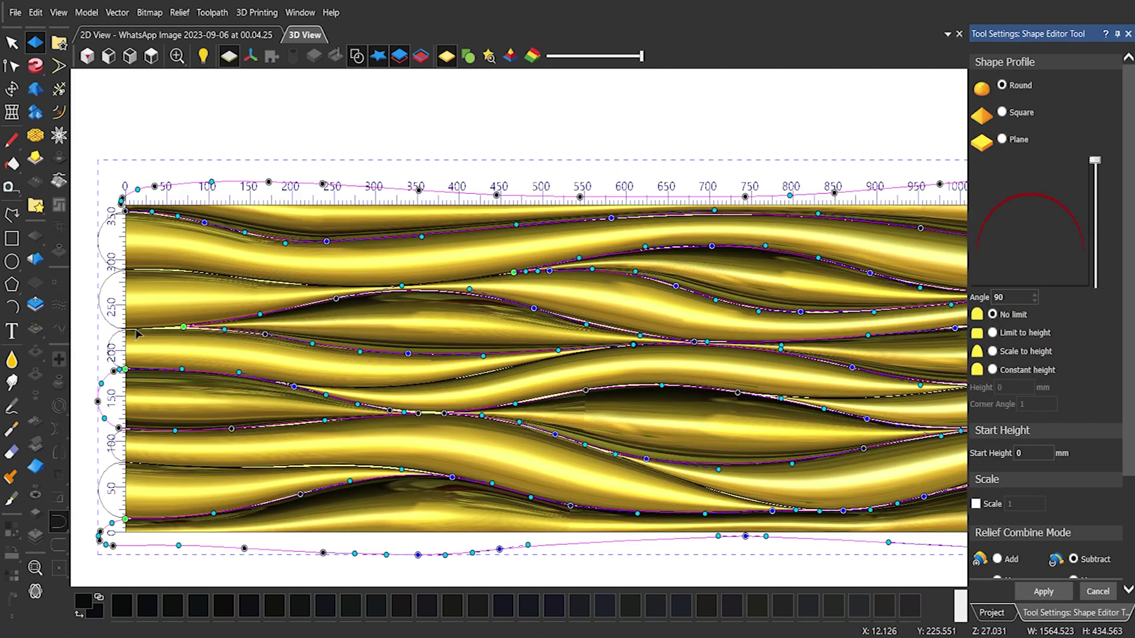
middle_click_drag(136, 334, 685, 379)
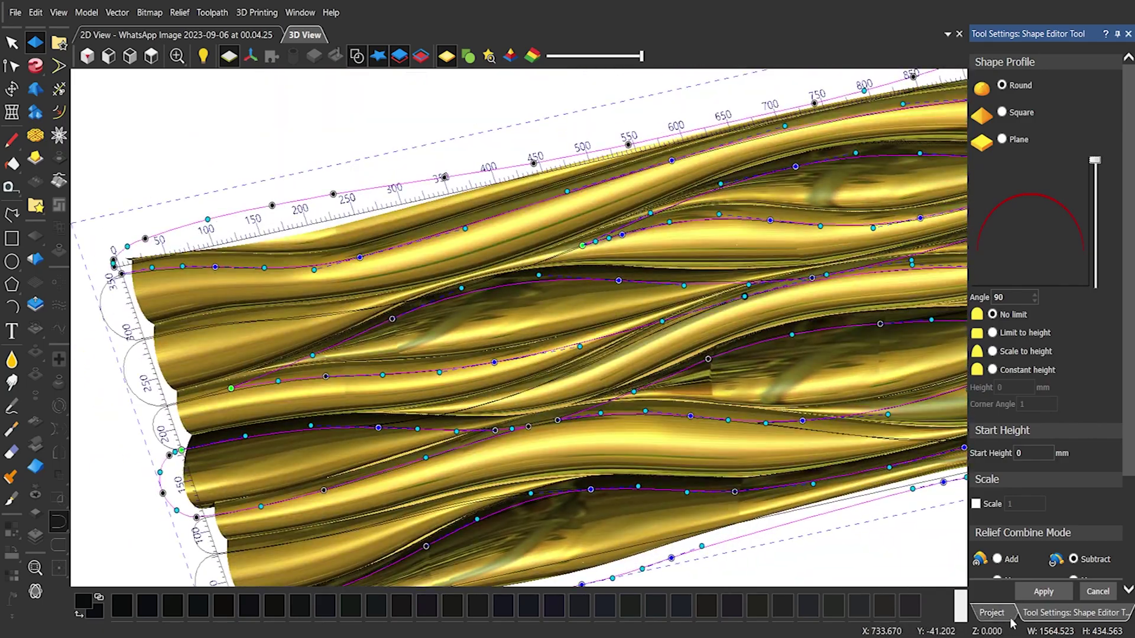
- Expand the Front Relief and make its Relief Layer the active layer
left_click(993, 613)
left_click(1075, 155)
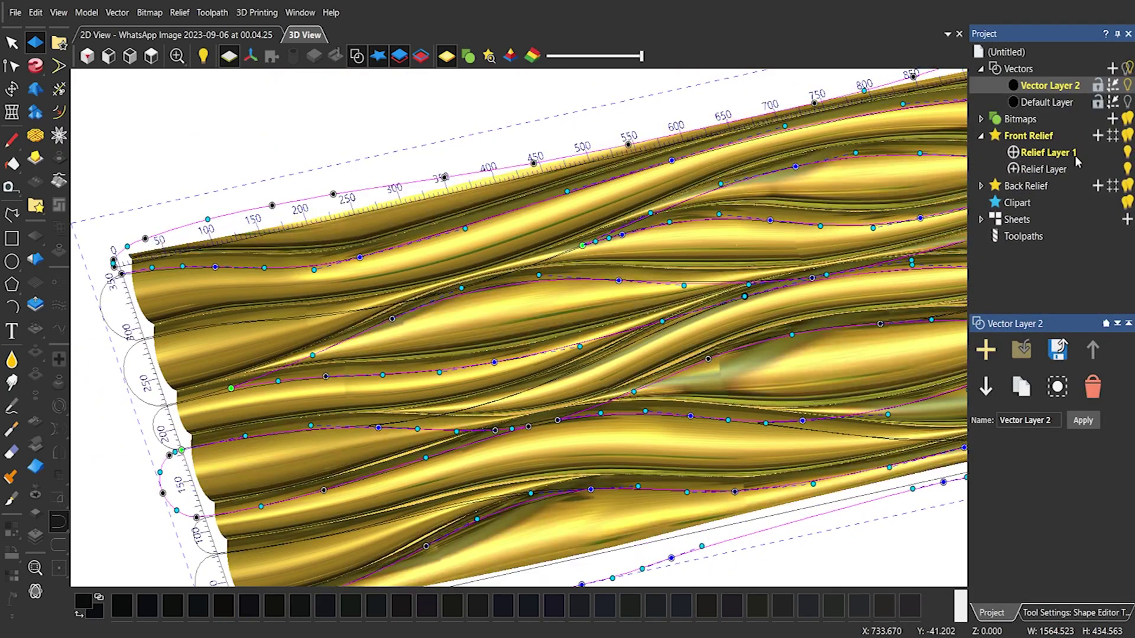
left_click(1065, 171)
- Examine the relief's openings without vectors in a tilted view, comparing them with the photo texture in plan view
scroll(591, 266, "down", 5)
left_click(356, 56)
scroll(827, 195, "up", 3)
middle_click_drag(910, 156, 508, 373)
scroll(544, 297, "down", 1)
scroll(414, 331, "down", 3)
scroll(407, 332, "up", 3)
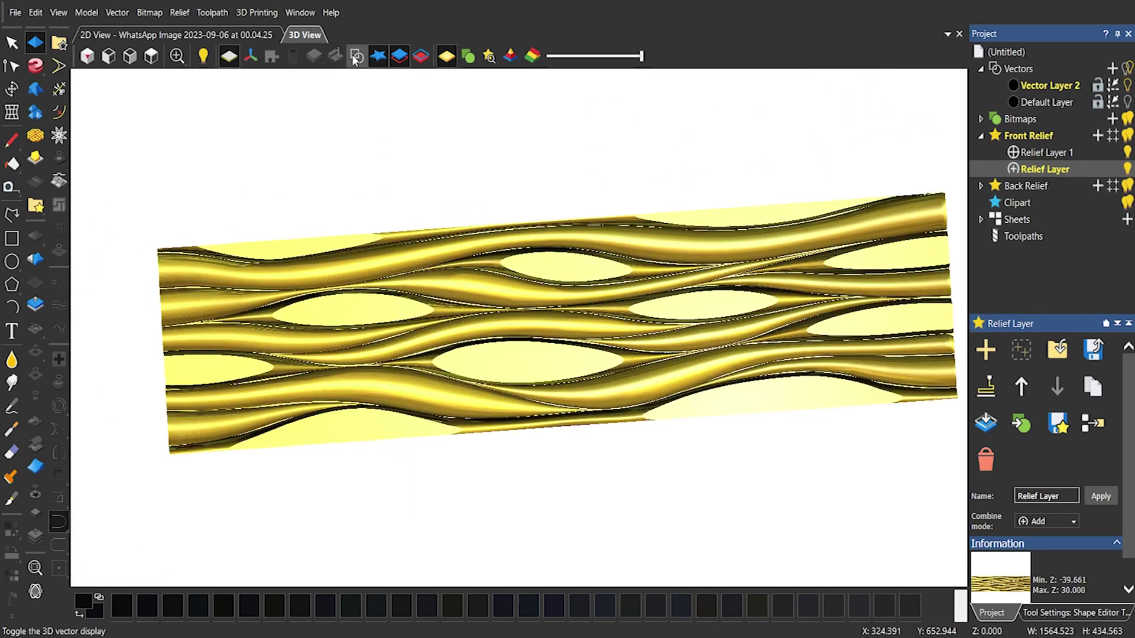
left_click(357, 56)
left_click(357, 56)
left_click(468, 56)
left_click(151, 56)
scroll(545, 328, "up", 3)
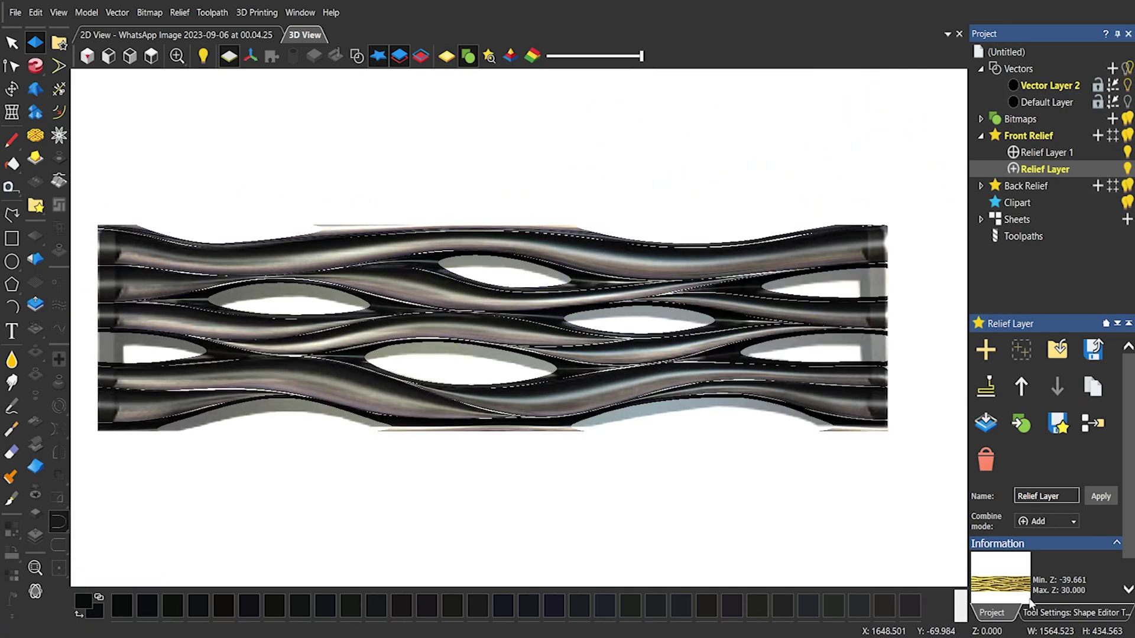
- Reduce the opening outlines' shape angle to 60 degrees, close the shape settings, and restore the gold relief and vector display
left_click(1075, 612)
left_click_drag(1096, 169, 1096, 182)
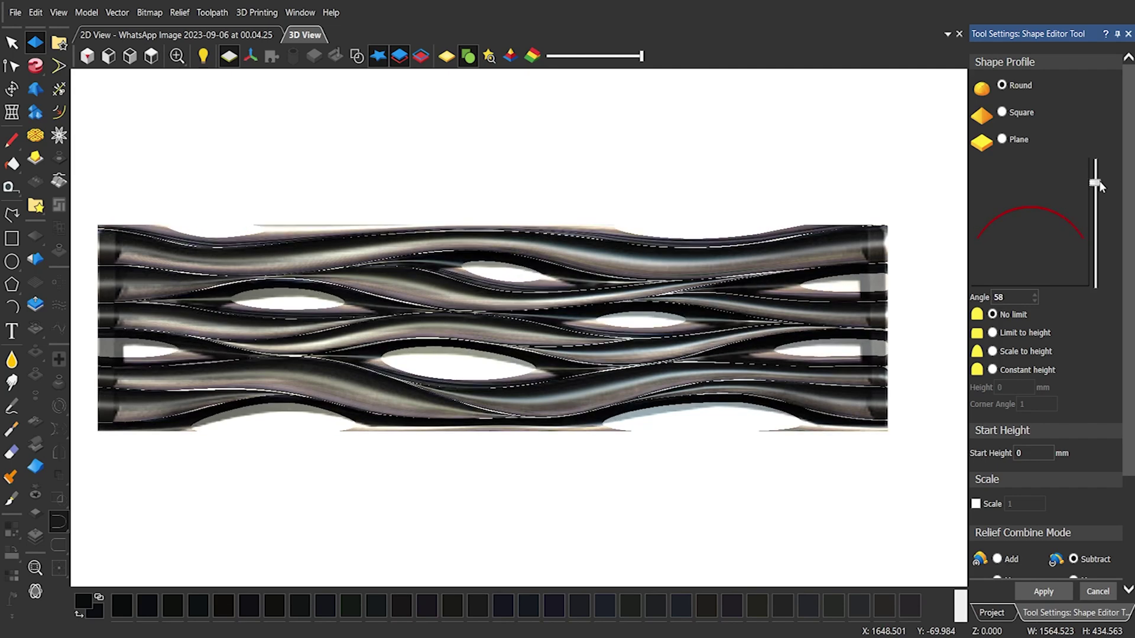
left_click_drag(1096, 182, 1097, 180)
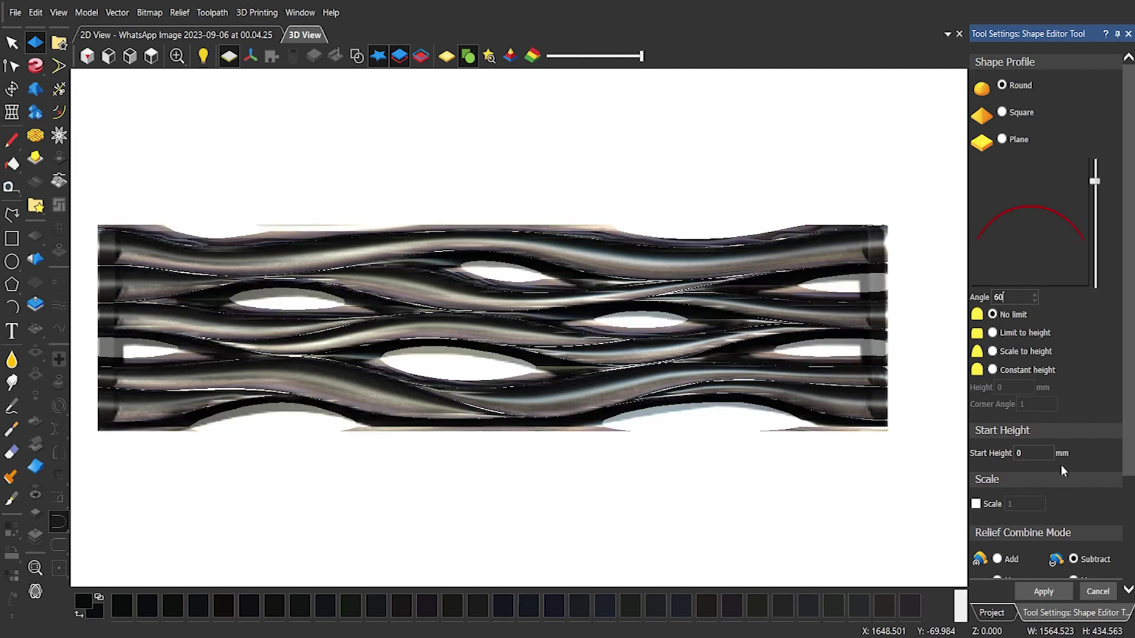
scroll(1060, 465, "down", 3)
left_click(1092, 592)
left_click(447, 57)
left_click(357, 56)
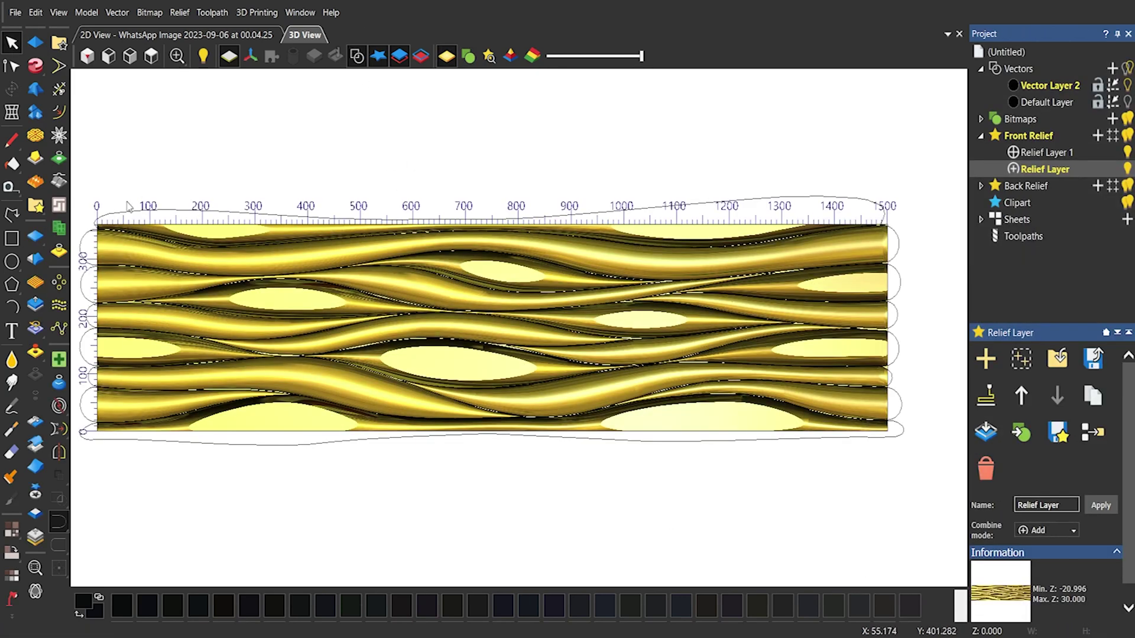
- Create a 30 × 360 mm rectangle along the panel's left end and mirror a copy to its right end
left_click(12, 239)
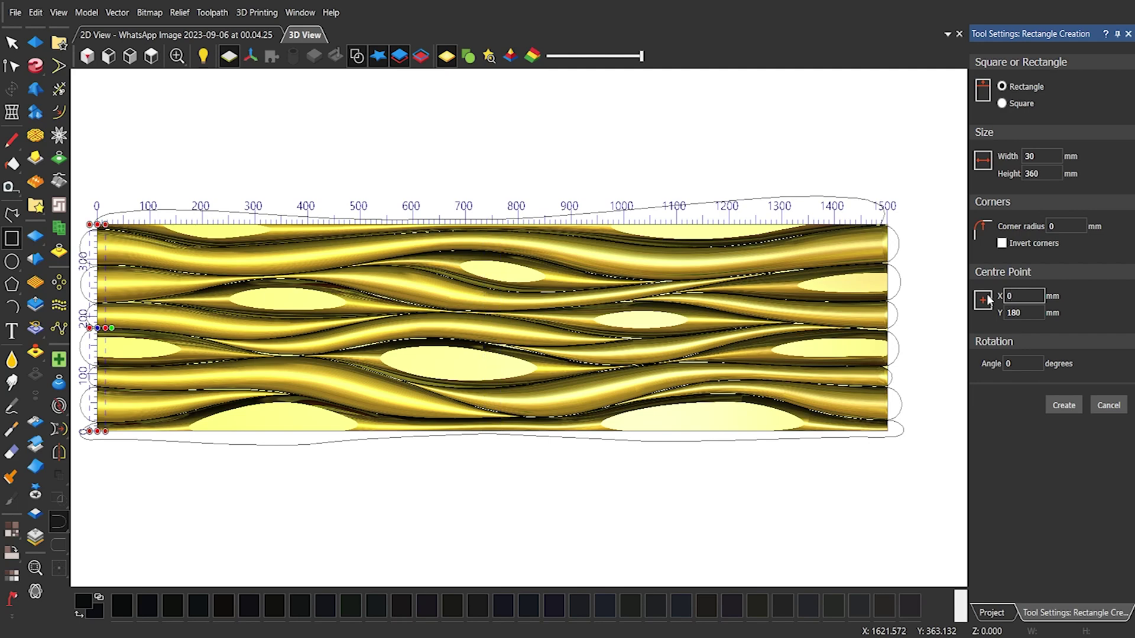
left_click(1063, 406)
scroll(116, 430, "up", 5)
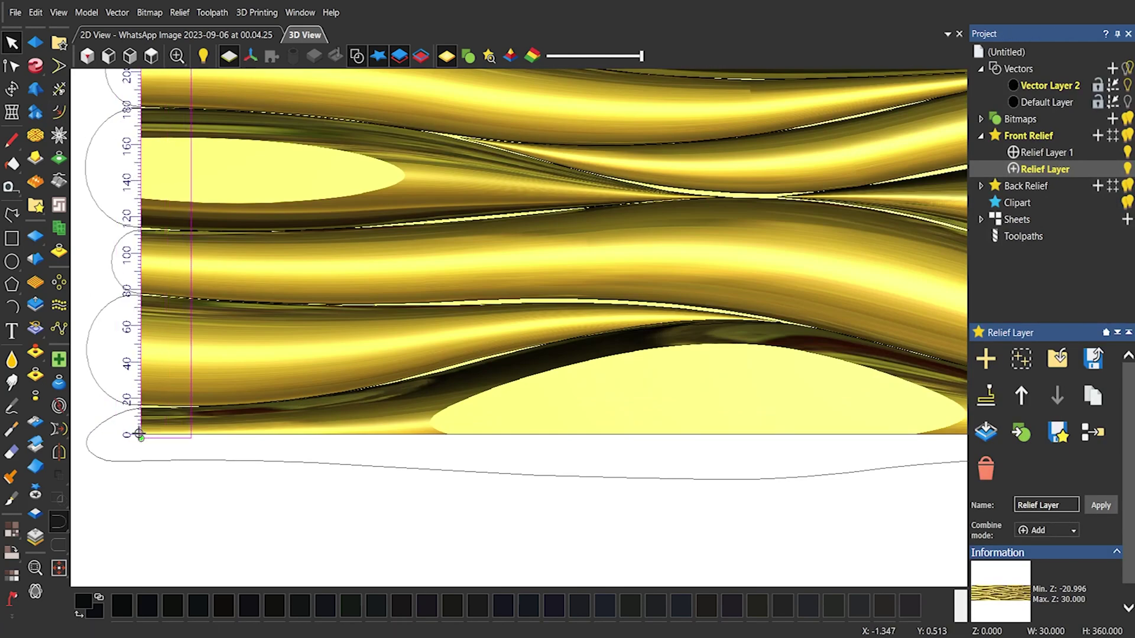
scroll(139, 434, "down", 5)
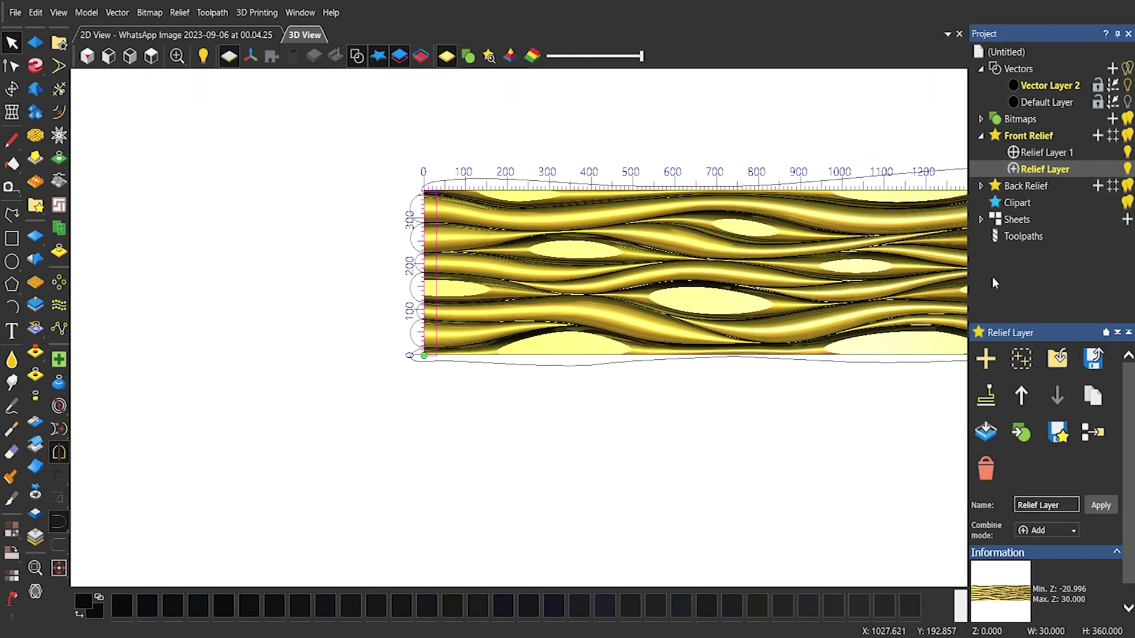
scroll(601, 293, "down", 3)
scroll(630, 297, "up", 3)
- Shape both end rectangles as a plane with a 30 mm start height, using the Merge High combine mode
left_click(321, 260, "shift")
left_click(35, 42)
scroll(657, 304, "down", 2)
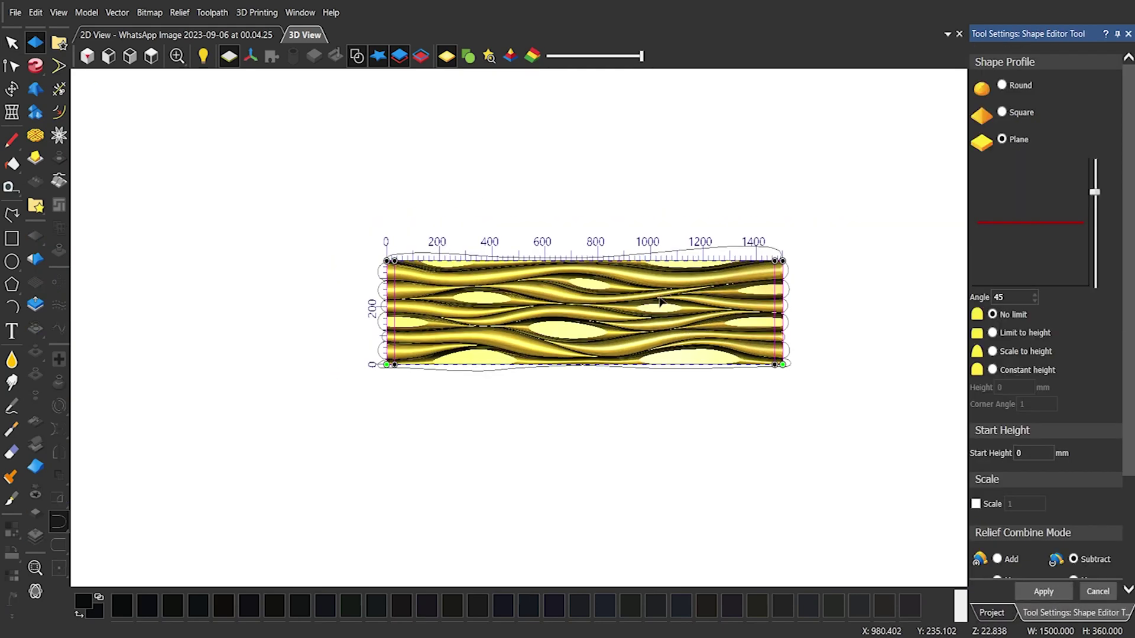
scroll(643, 291, "up", 3)
scroll(1005, 465, "down", 3)
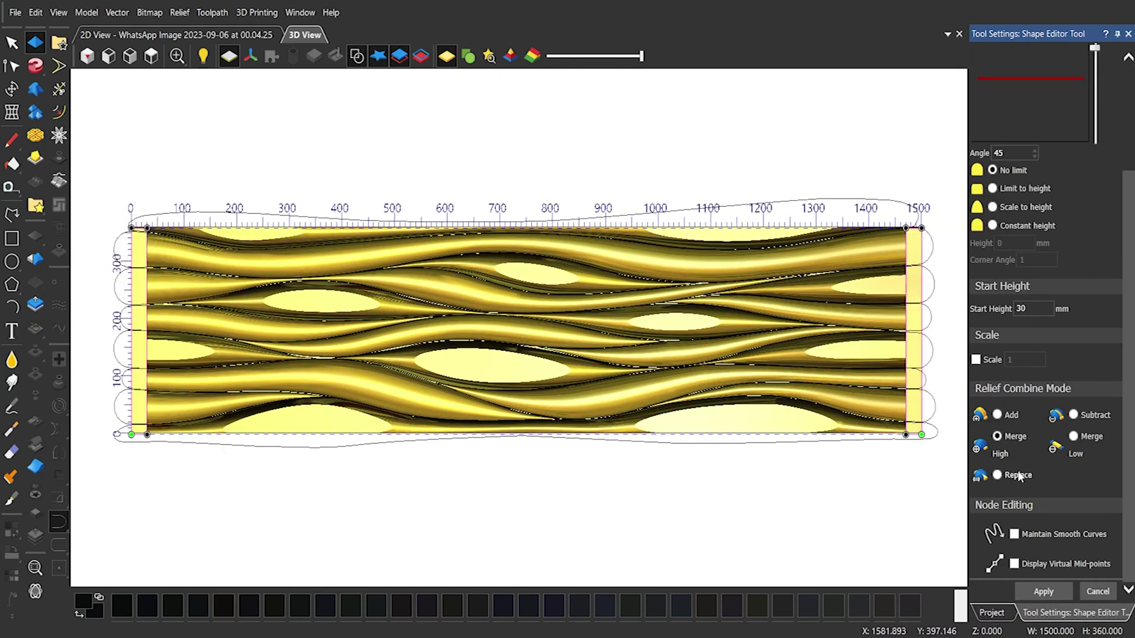
left_click(1042, 591)
- Examine the finished panel's end strips and openings in tilted and plan views with the zero plane hidden
left_click(353, 59)
scroll(532, 354, "up", 2)
left_click_drag(532, 354, 255, 159)
left_click(230, 57)
scroll(545, 378, "down", 3)
scroll(255, 158, "up", 1)
left_click(151, 56)
scroll(387, 299, "up", 1)
left_click(356, 56)
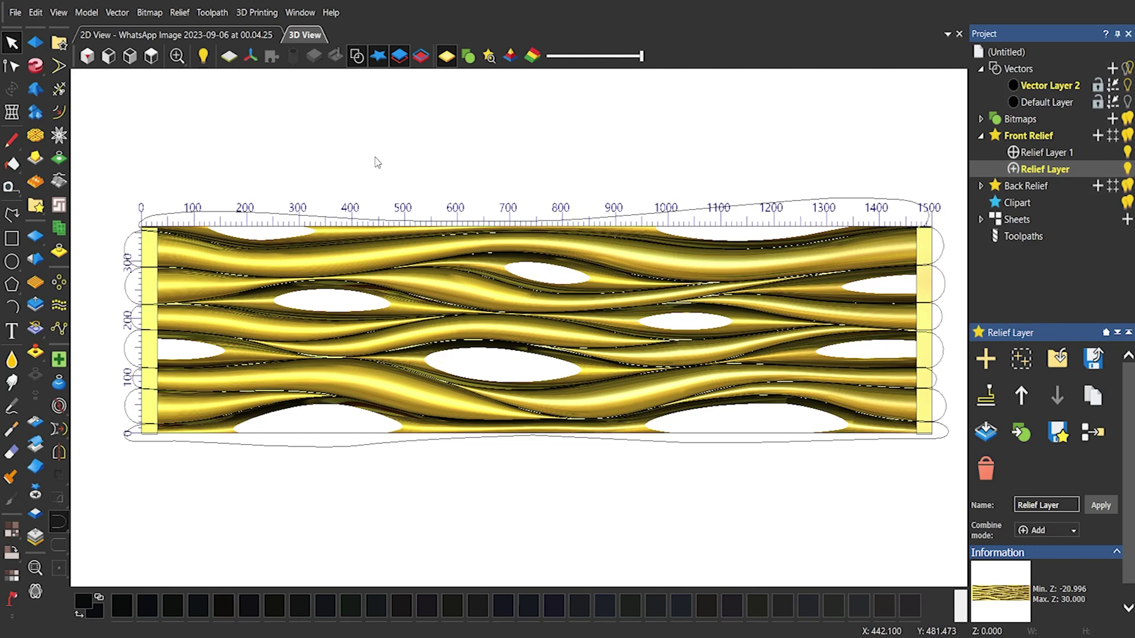